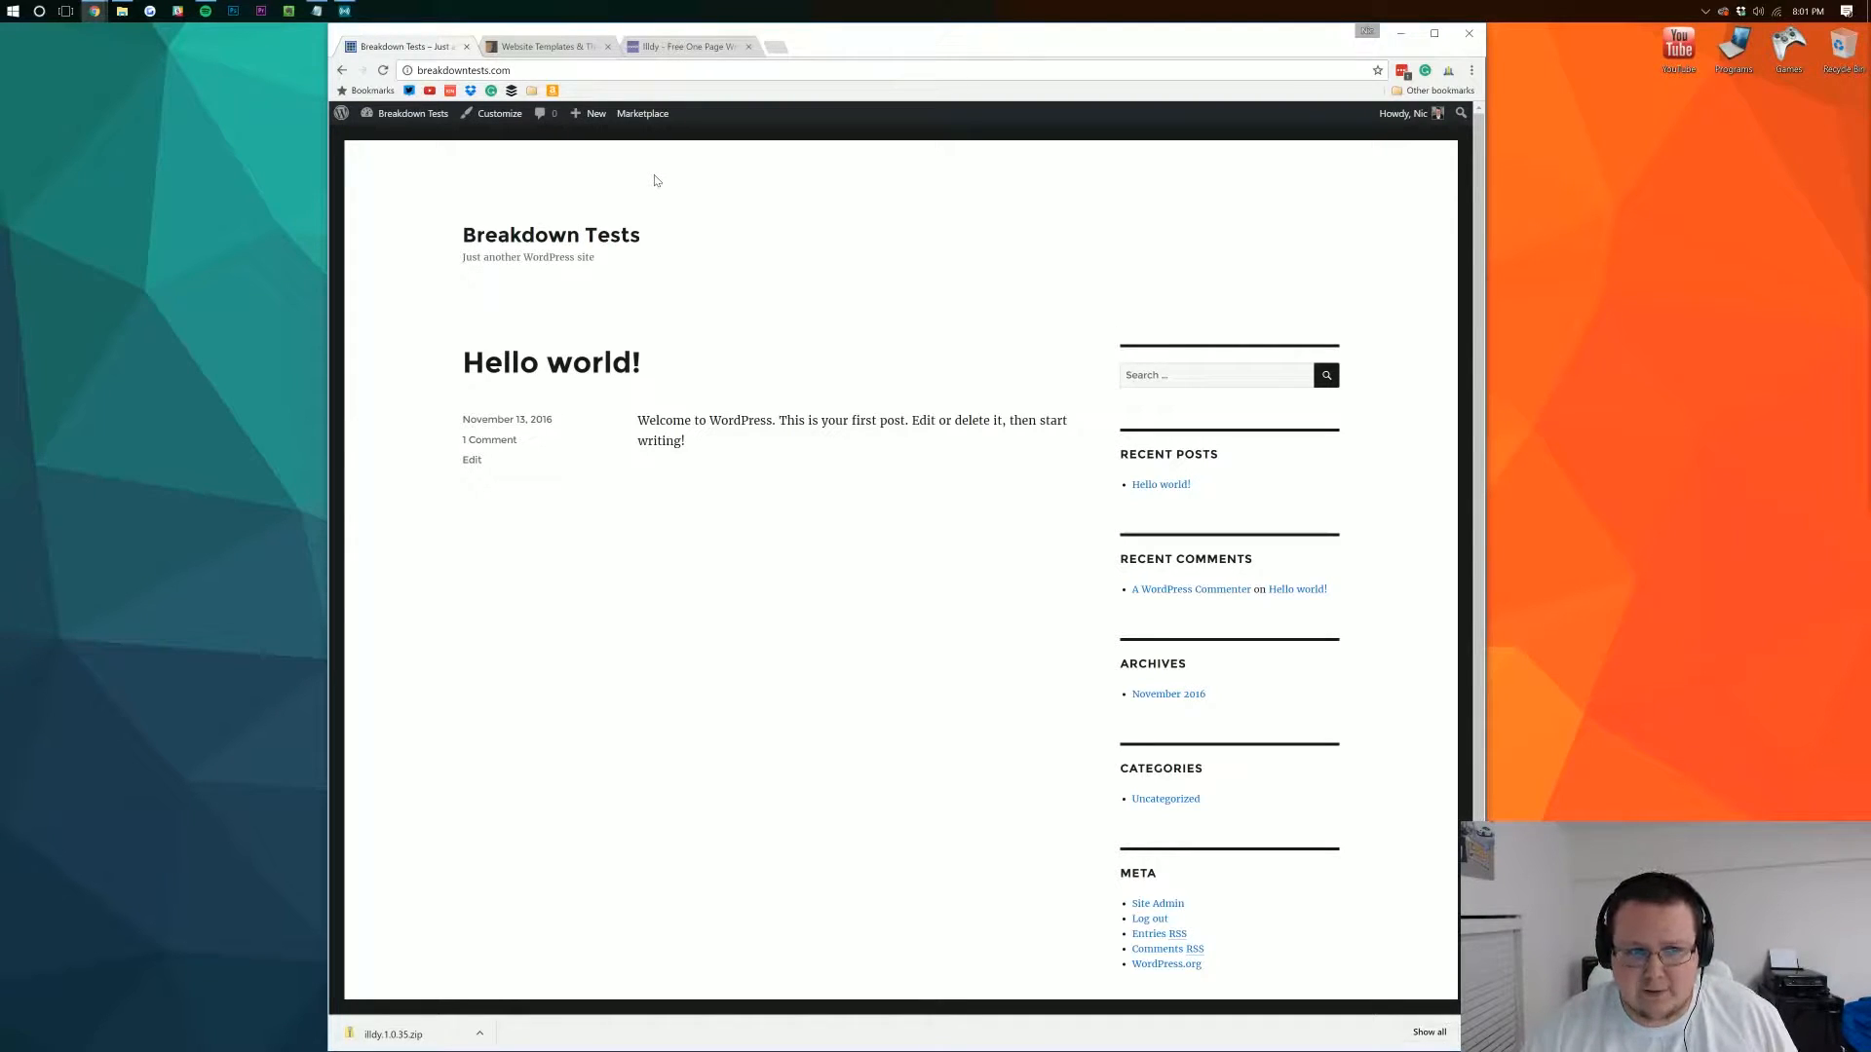
- Browse the Corporate category of WordPress themes on ThemeForest
click(523, 49)
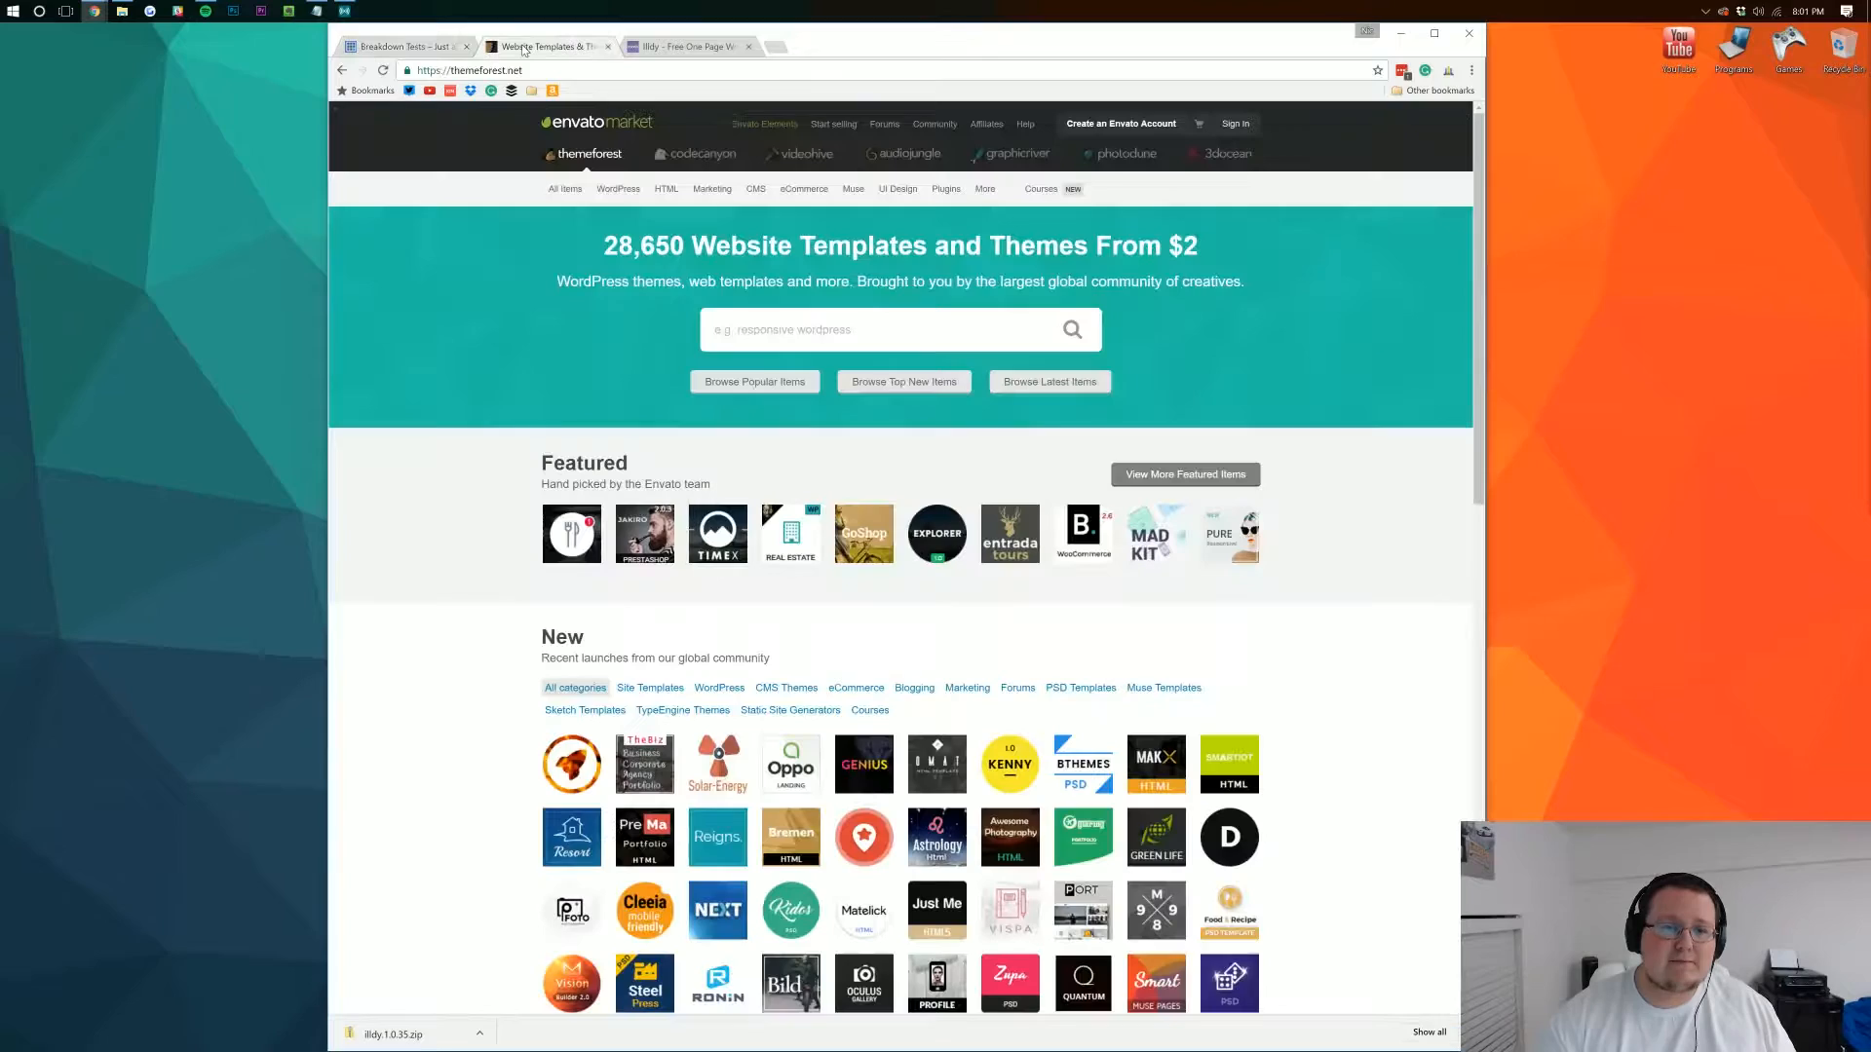
scroll(945, 310, down, 20)
scroll(912, 276, up, 20)
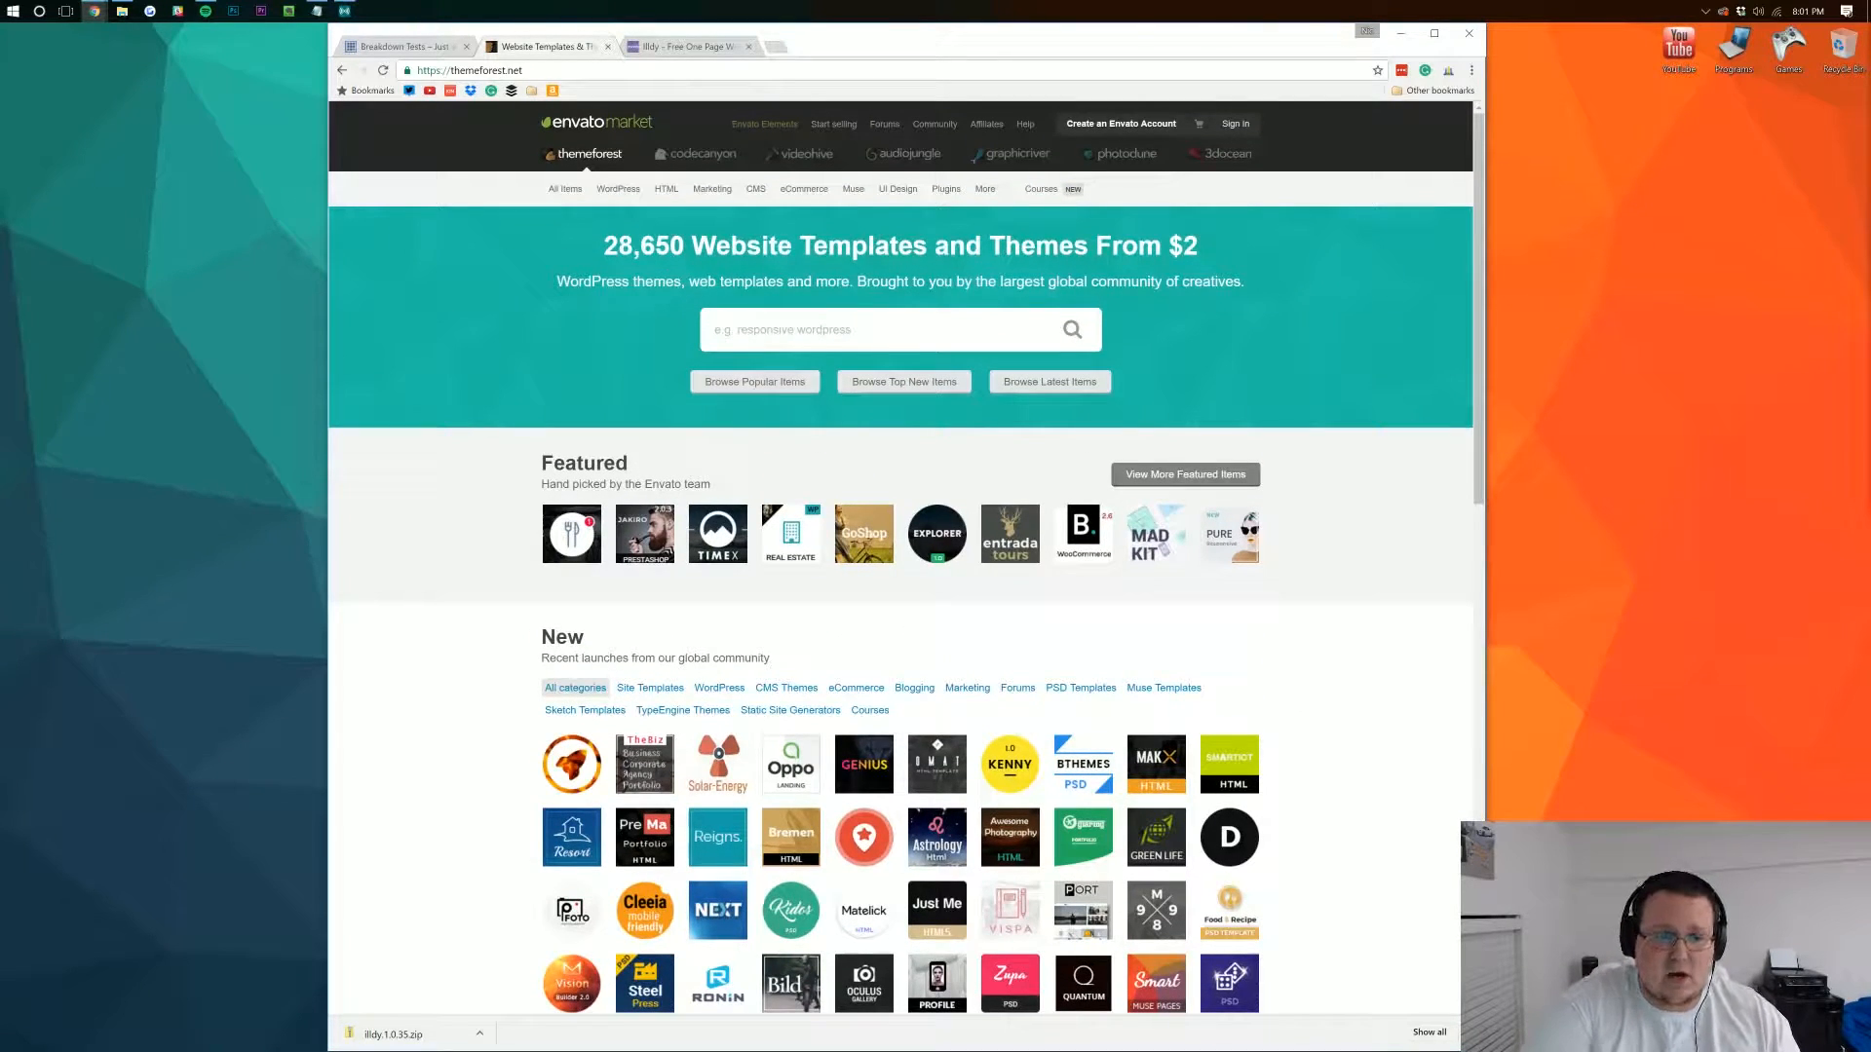
mouse_move(618, 189)
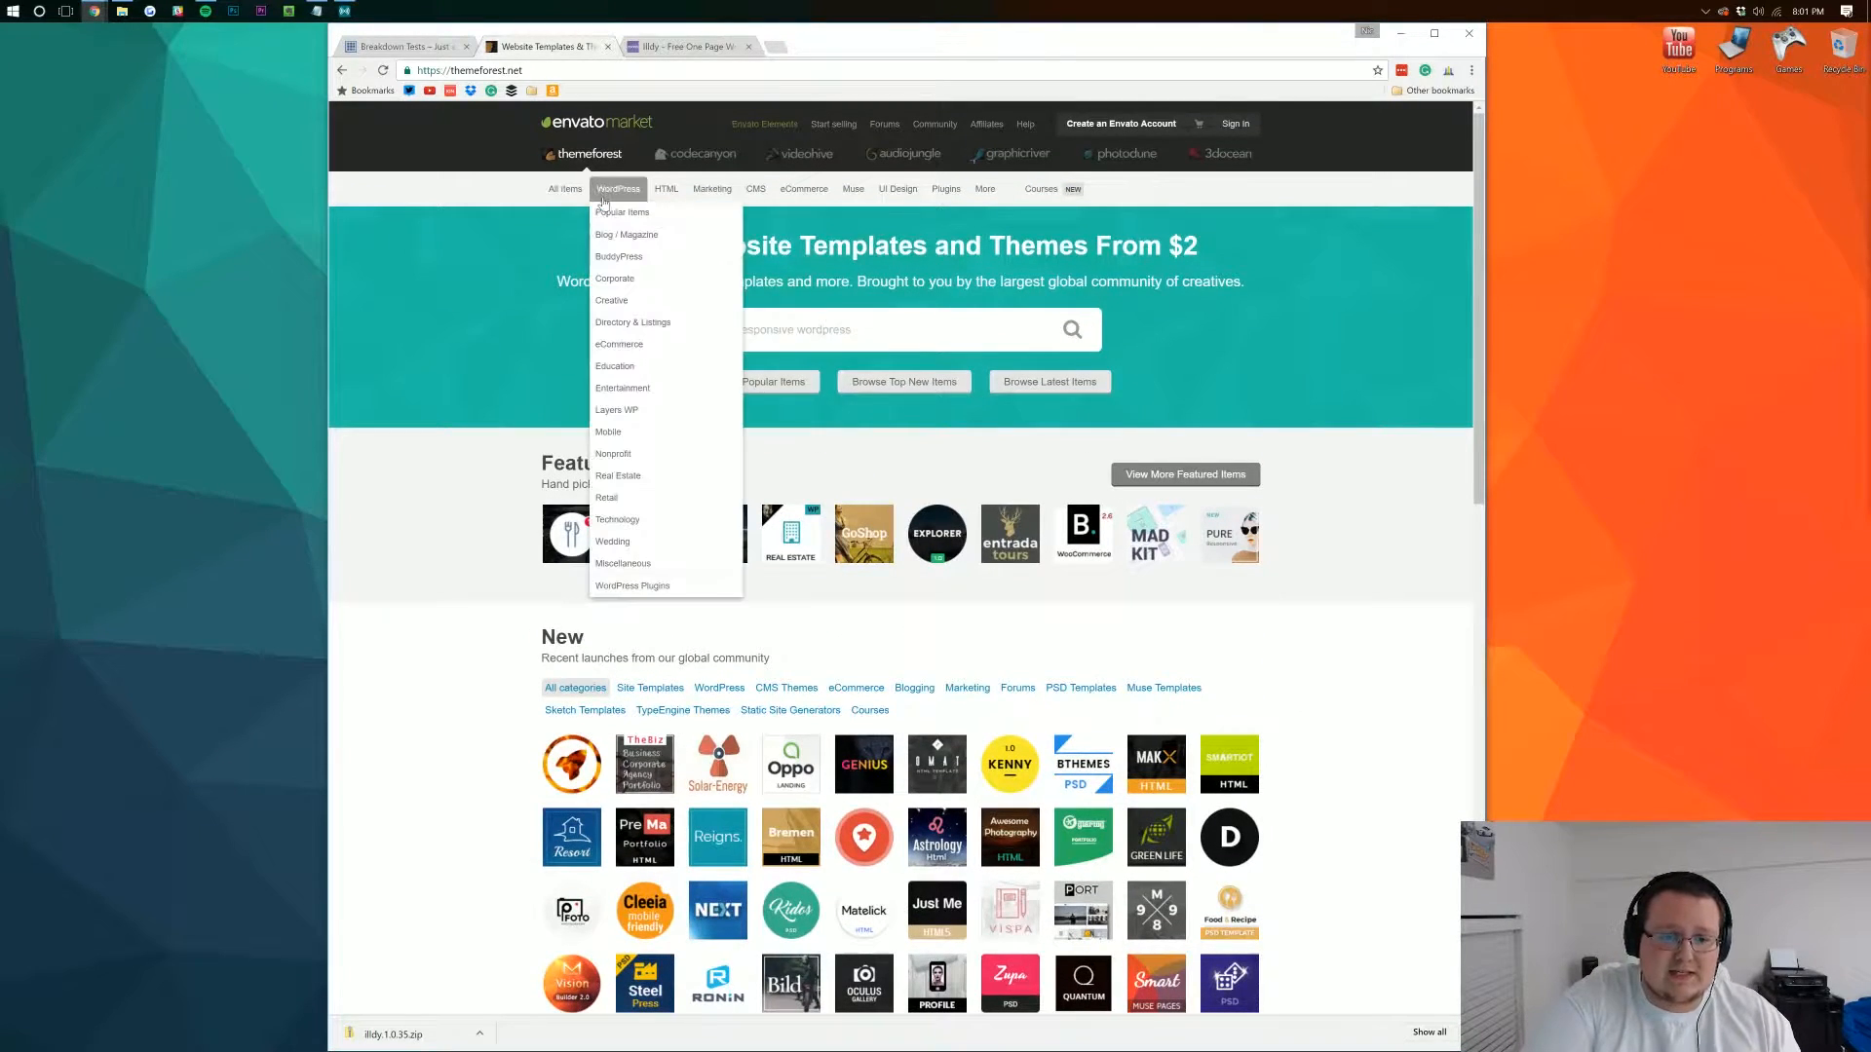
click(635, 279)
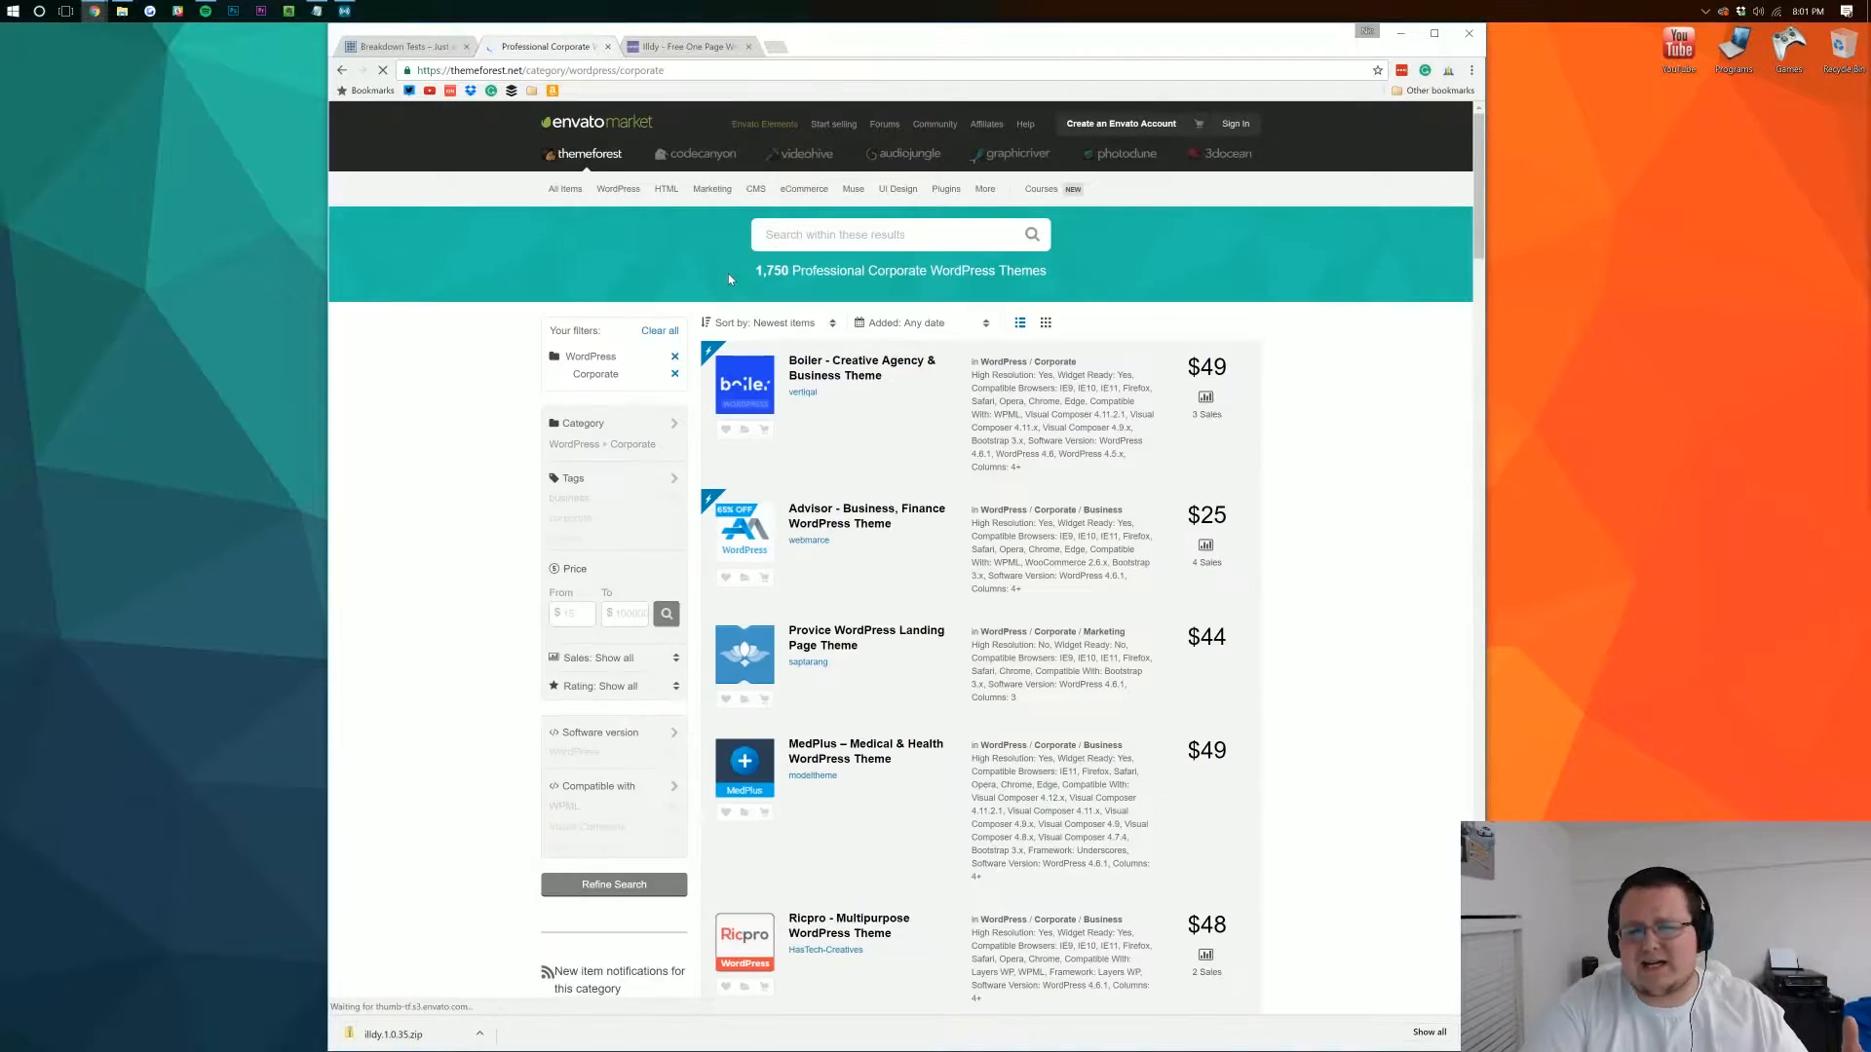
scroll(536, 313, down, 6)
scroll(542, 311, down, 4)
scroll(544, 310, up, 8)
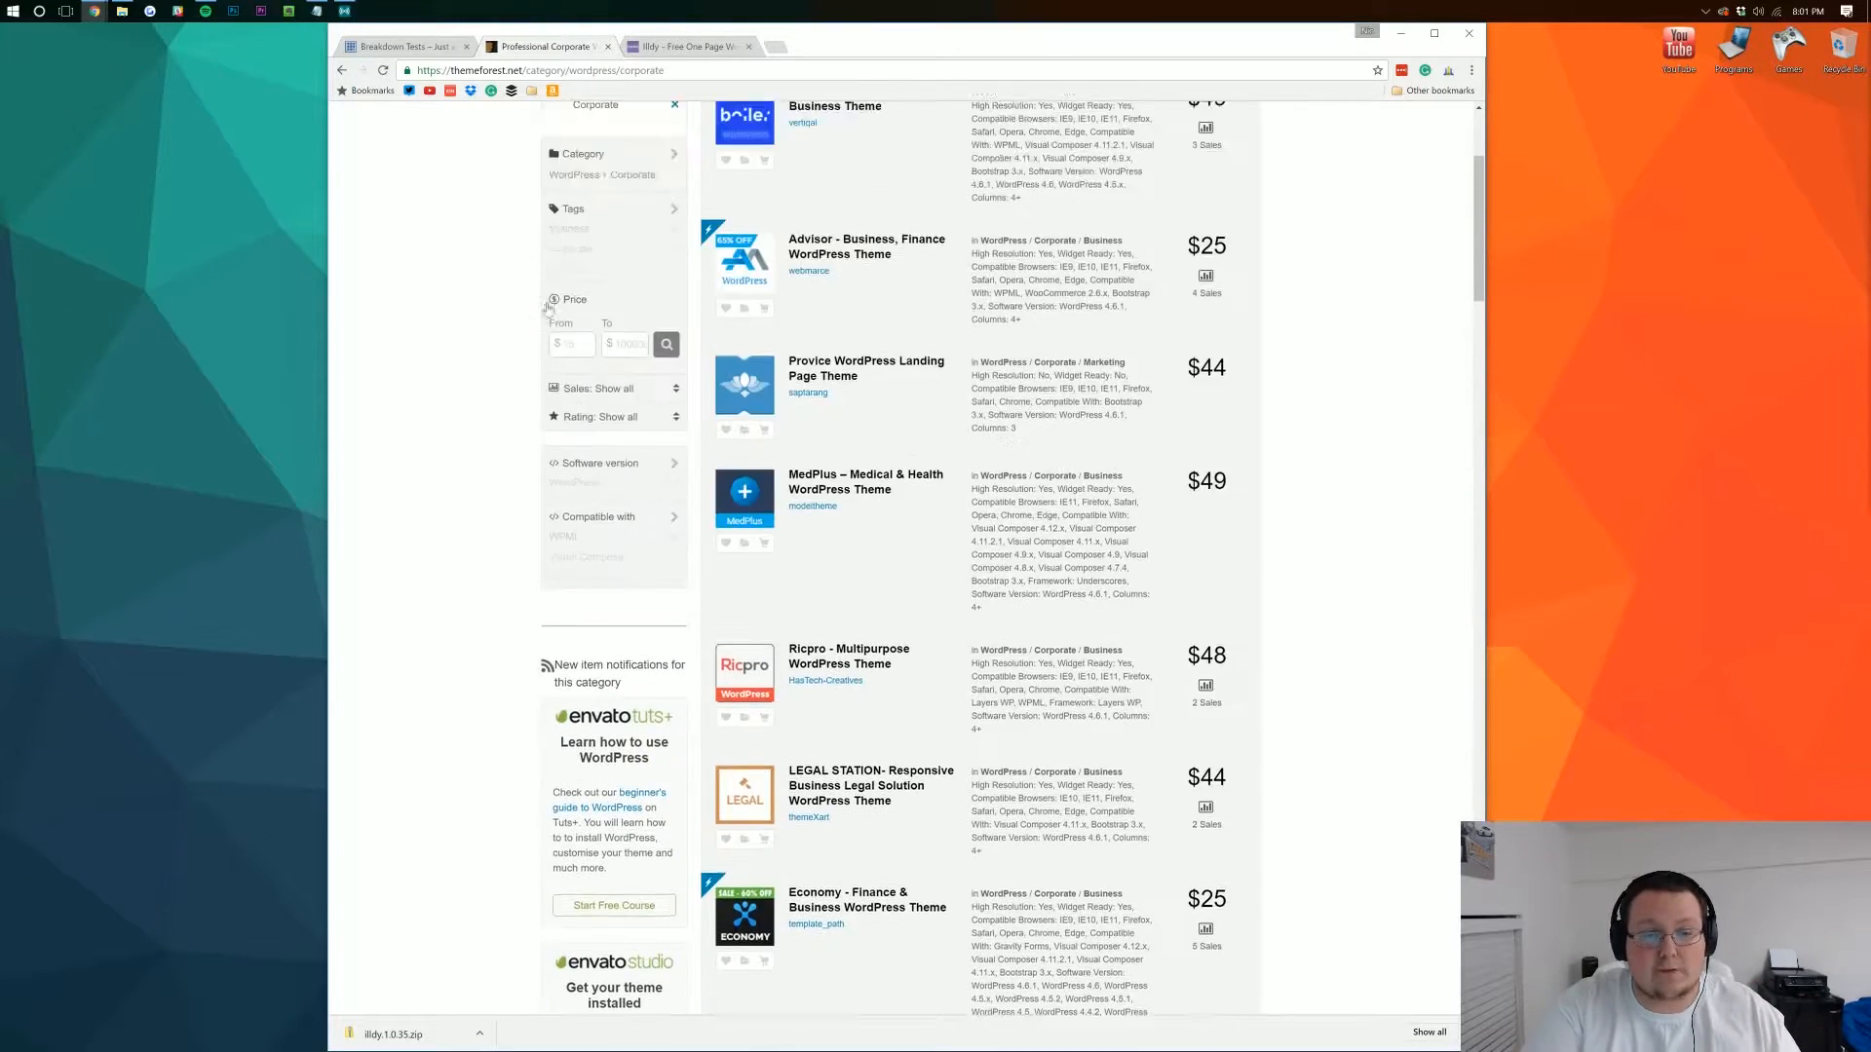
scroll(545, 308, up, 3)
- Download the free Illdy one-page business theme from its Colorlib page
click(645, 48)
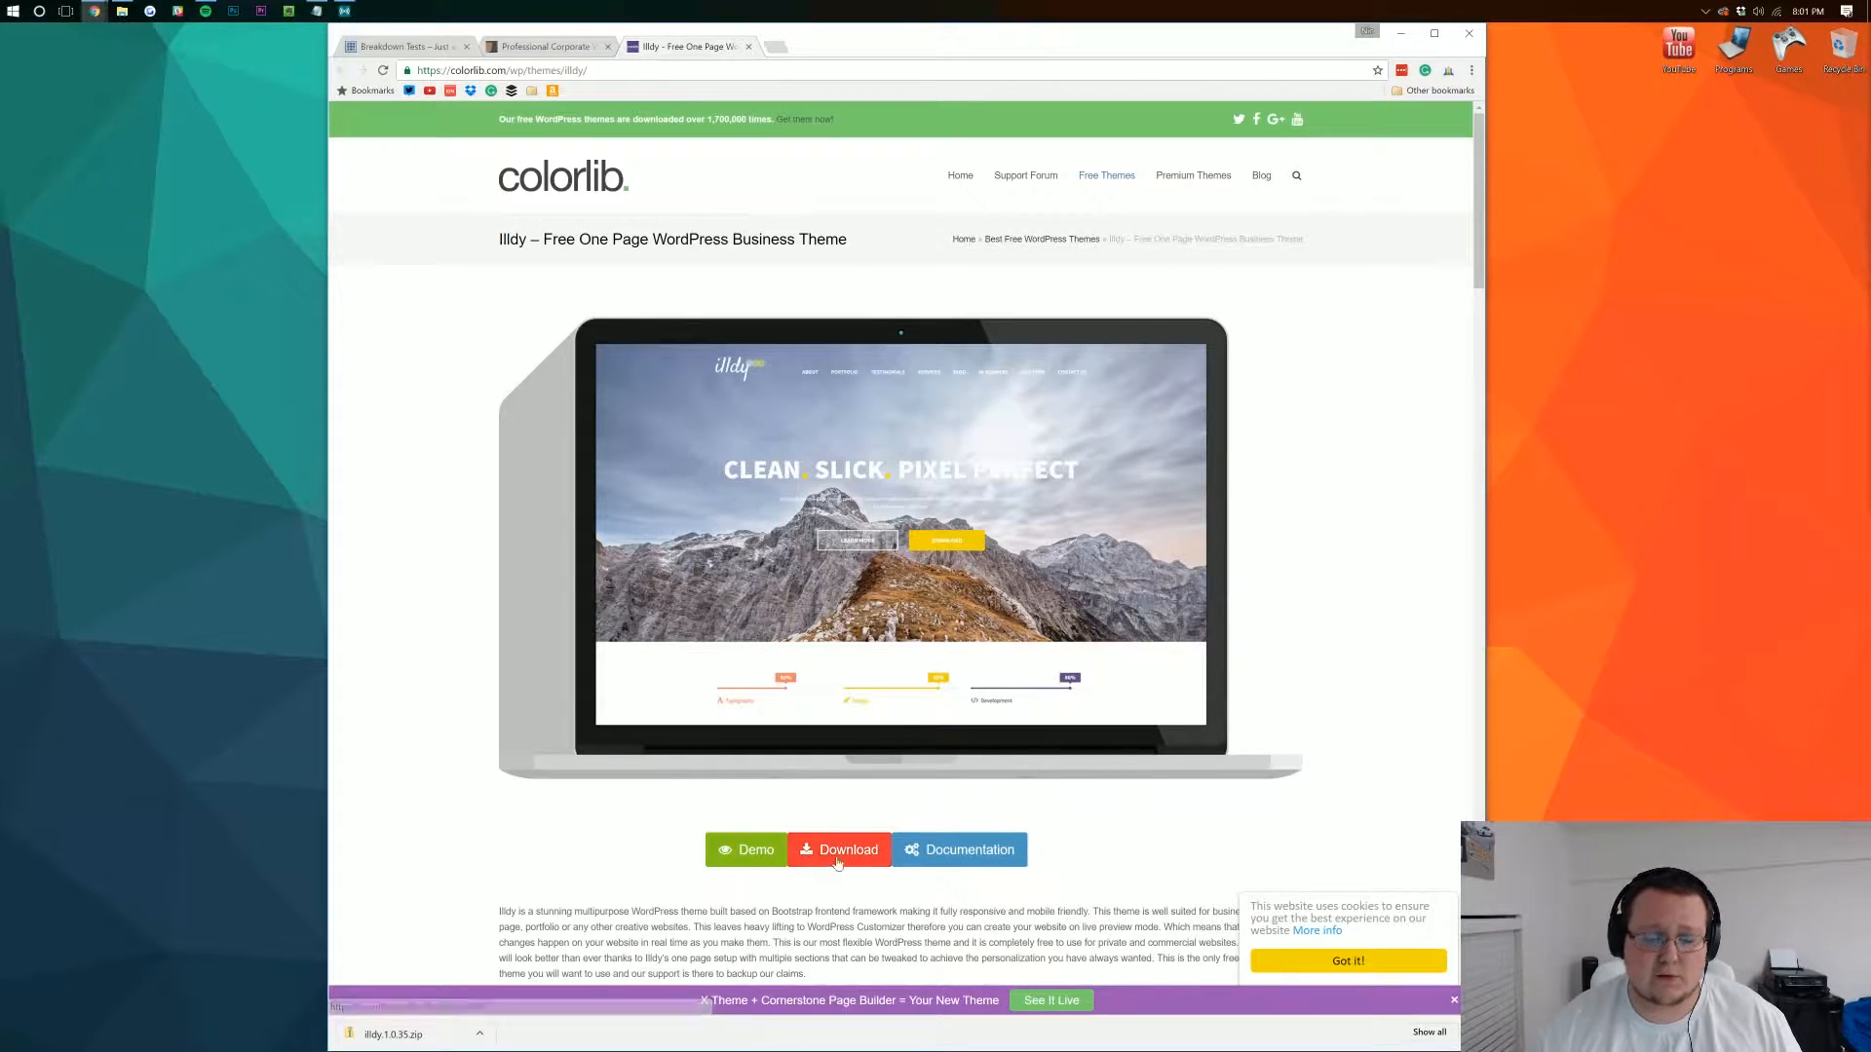
click(535, 46)
scroll(896, 445, down, 1)
scroll(897, 445, up, 1)
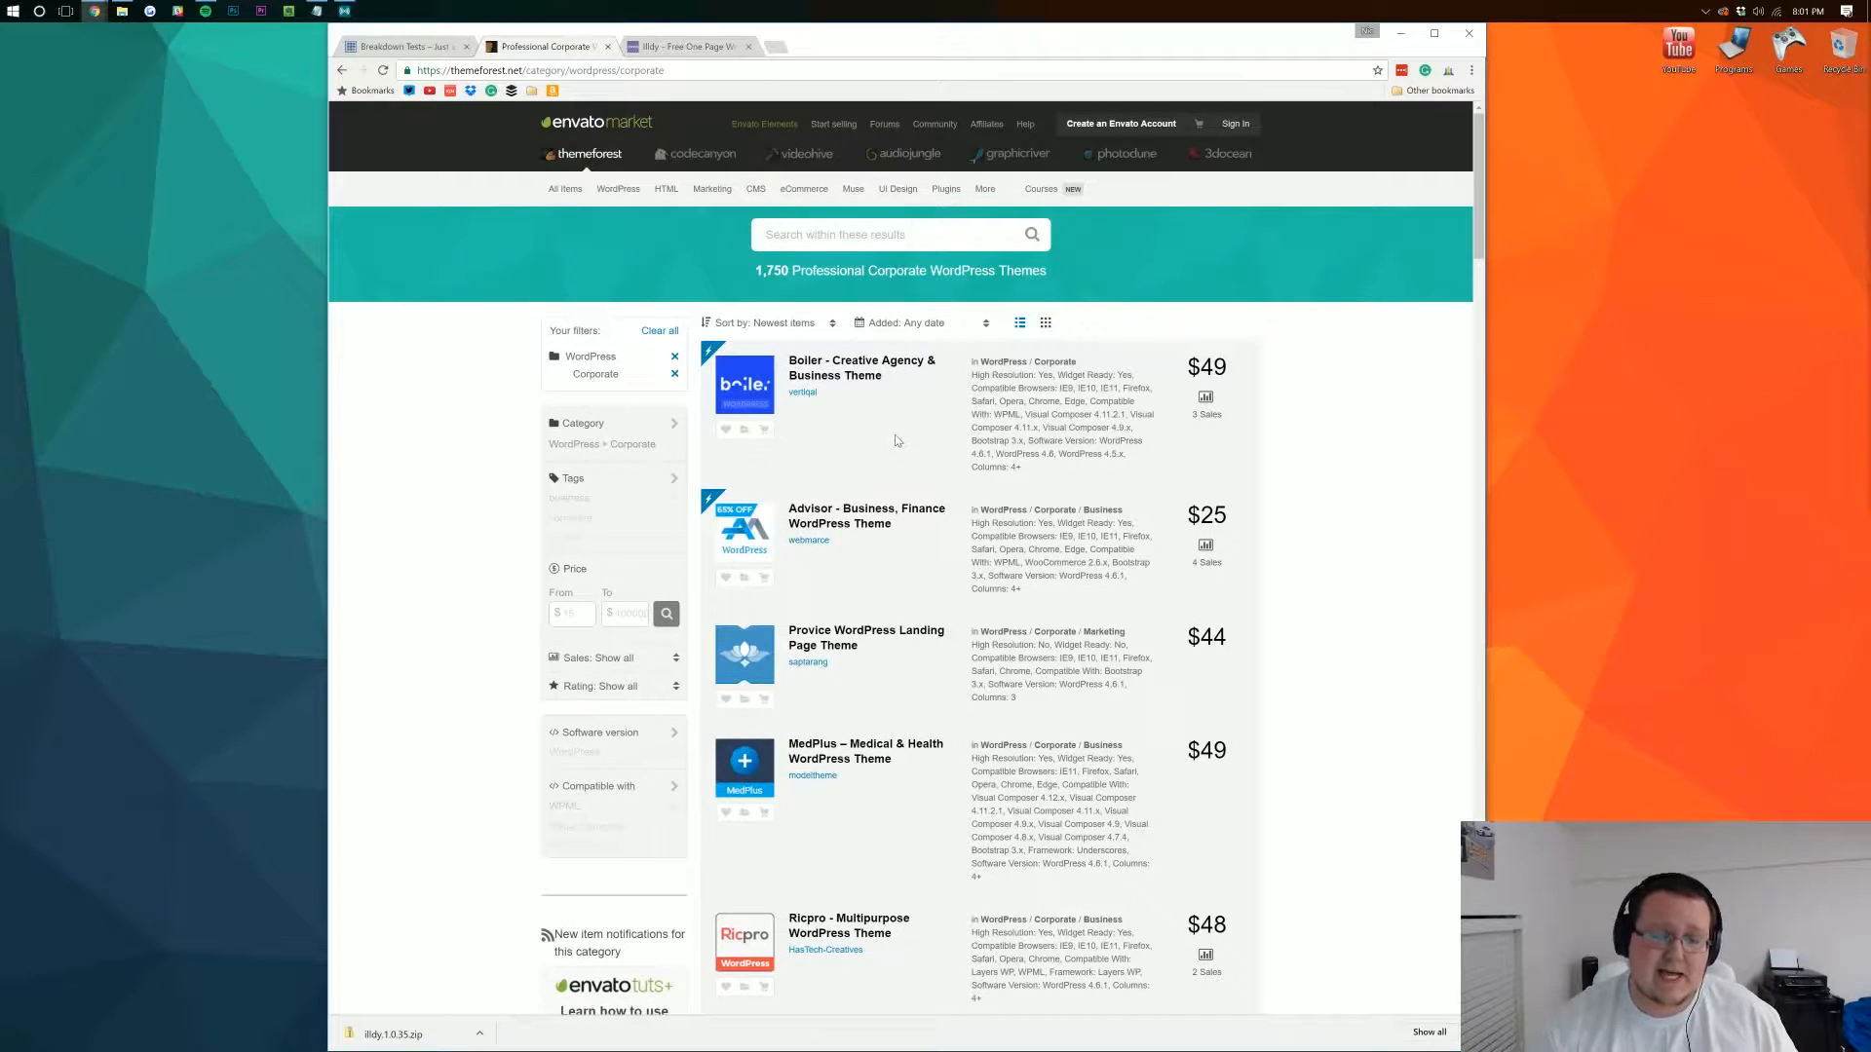
click(688, 47)
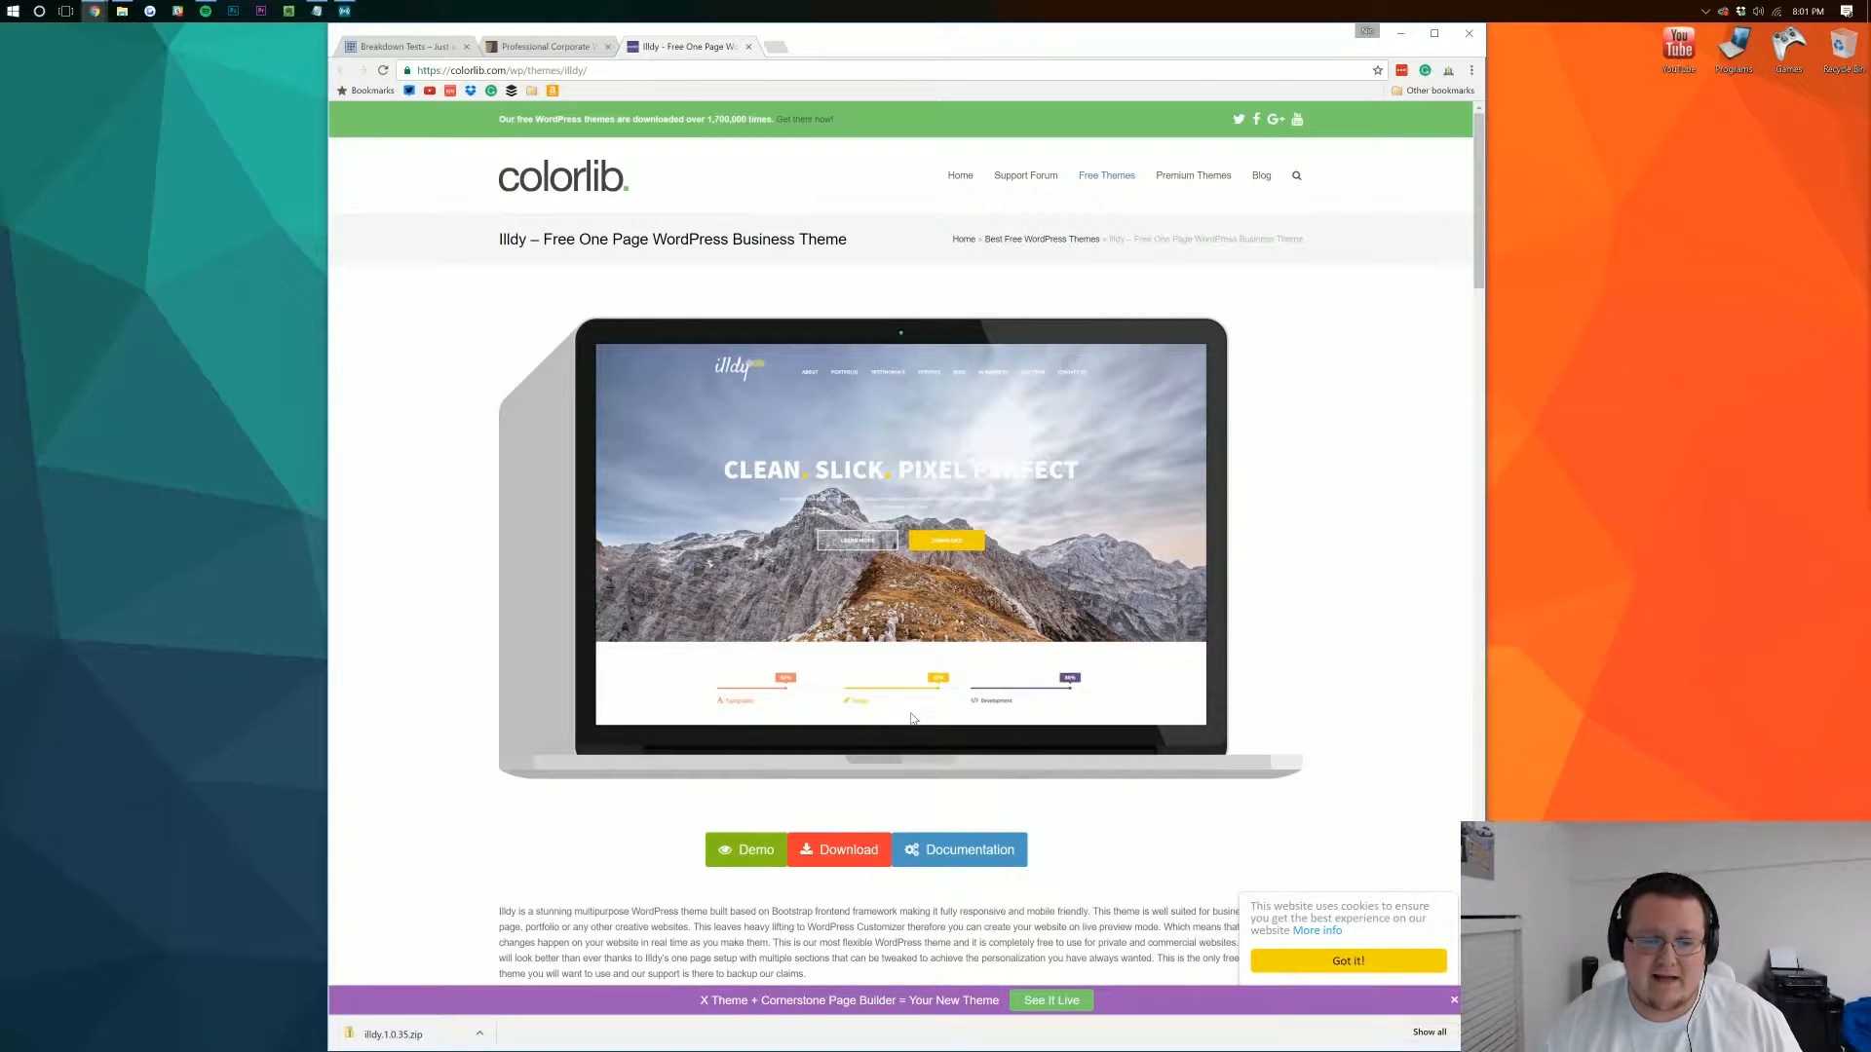
click(848, 856)
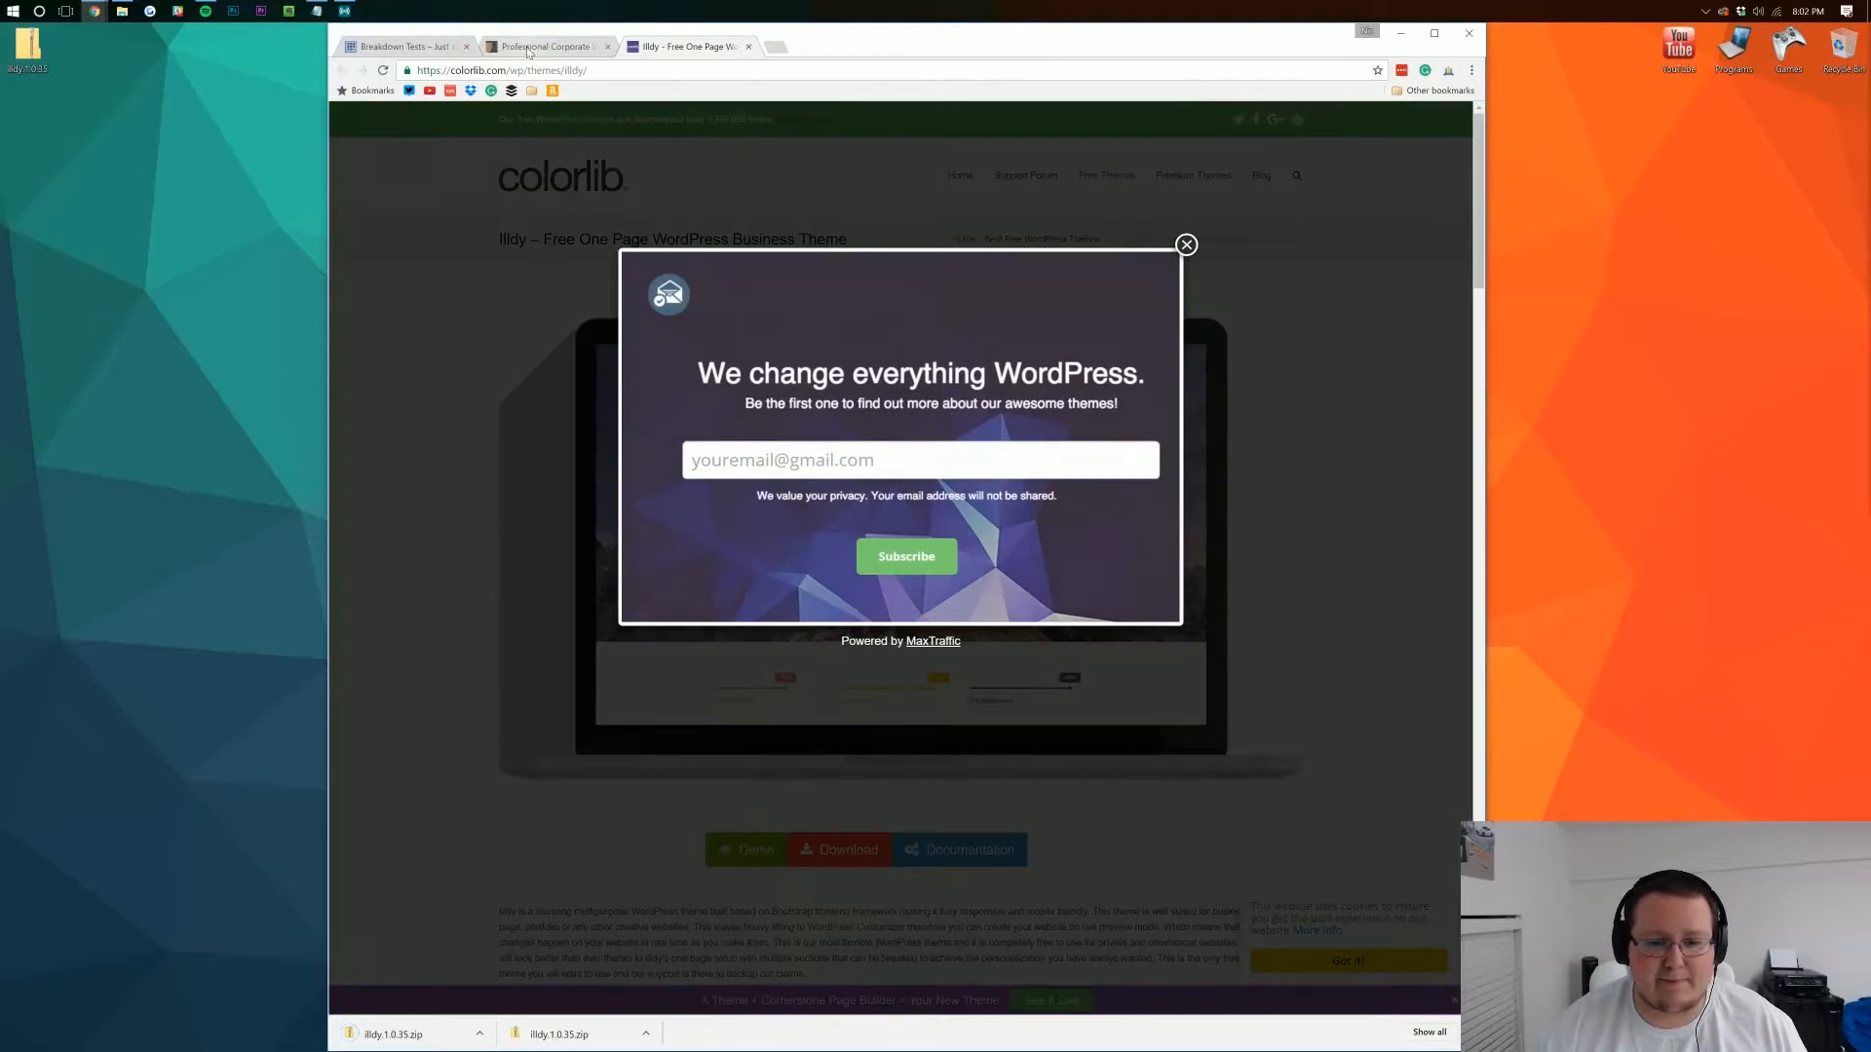
- Return to the Breakdown Tests site and install the ColorNews theme from the WordPress.org themes
click(528, 50)
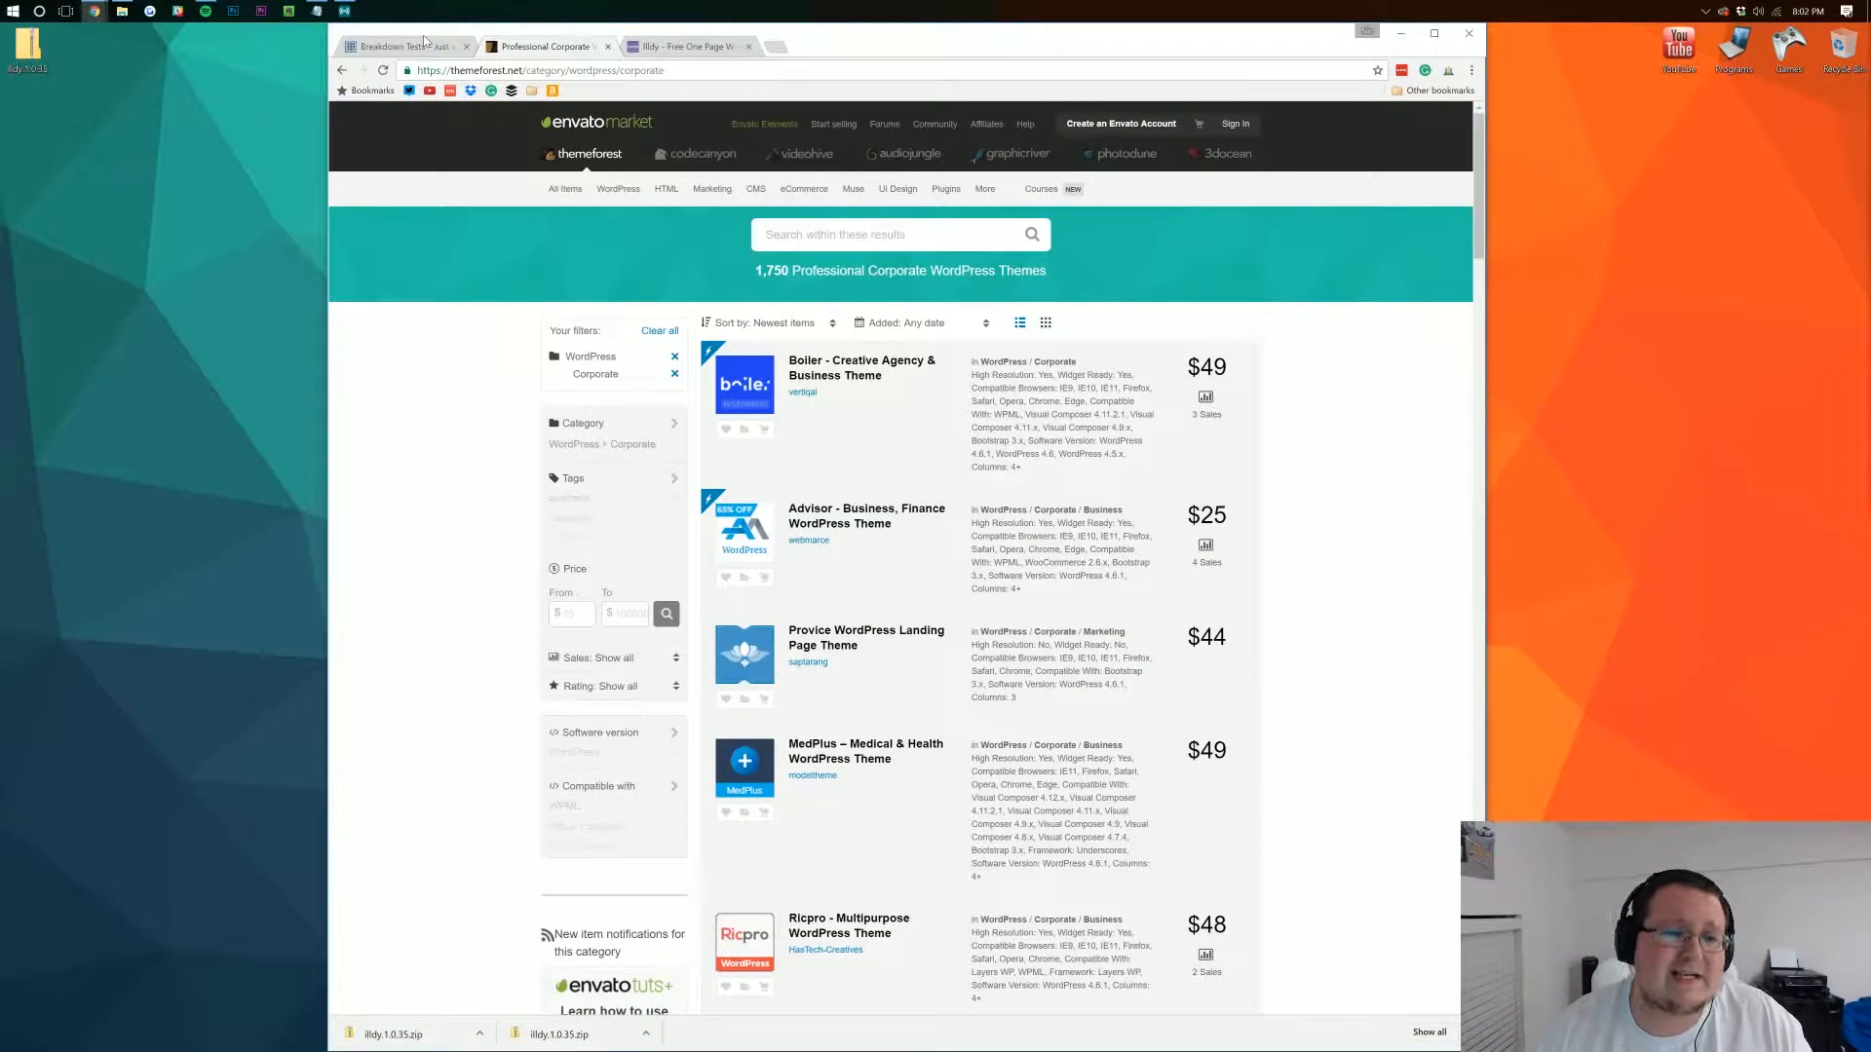
drag(426, 38, 408, 25)
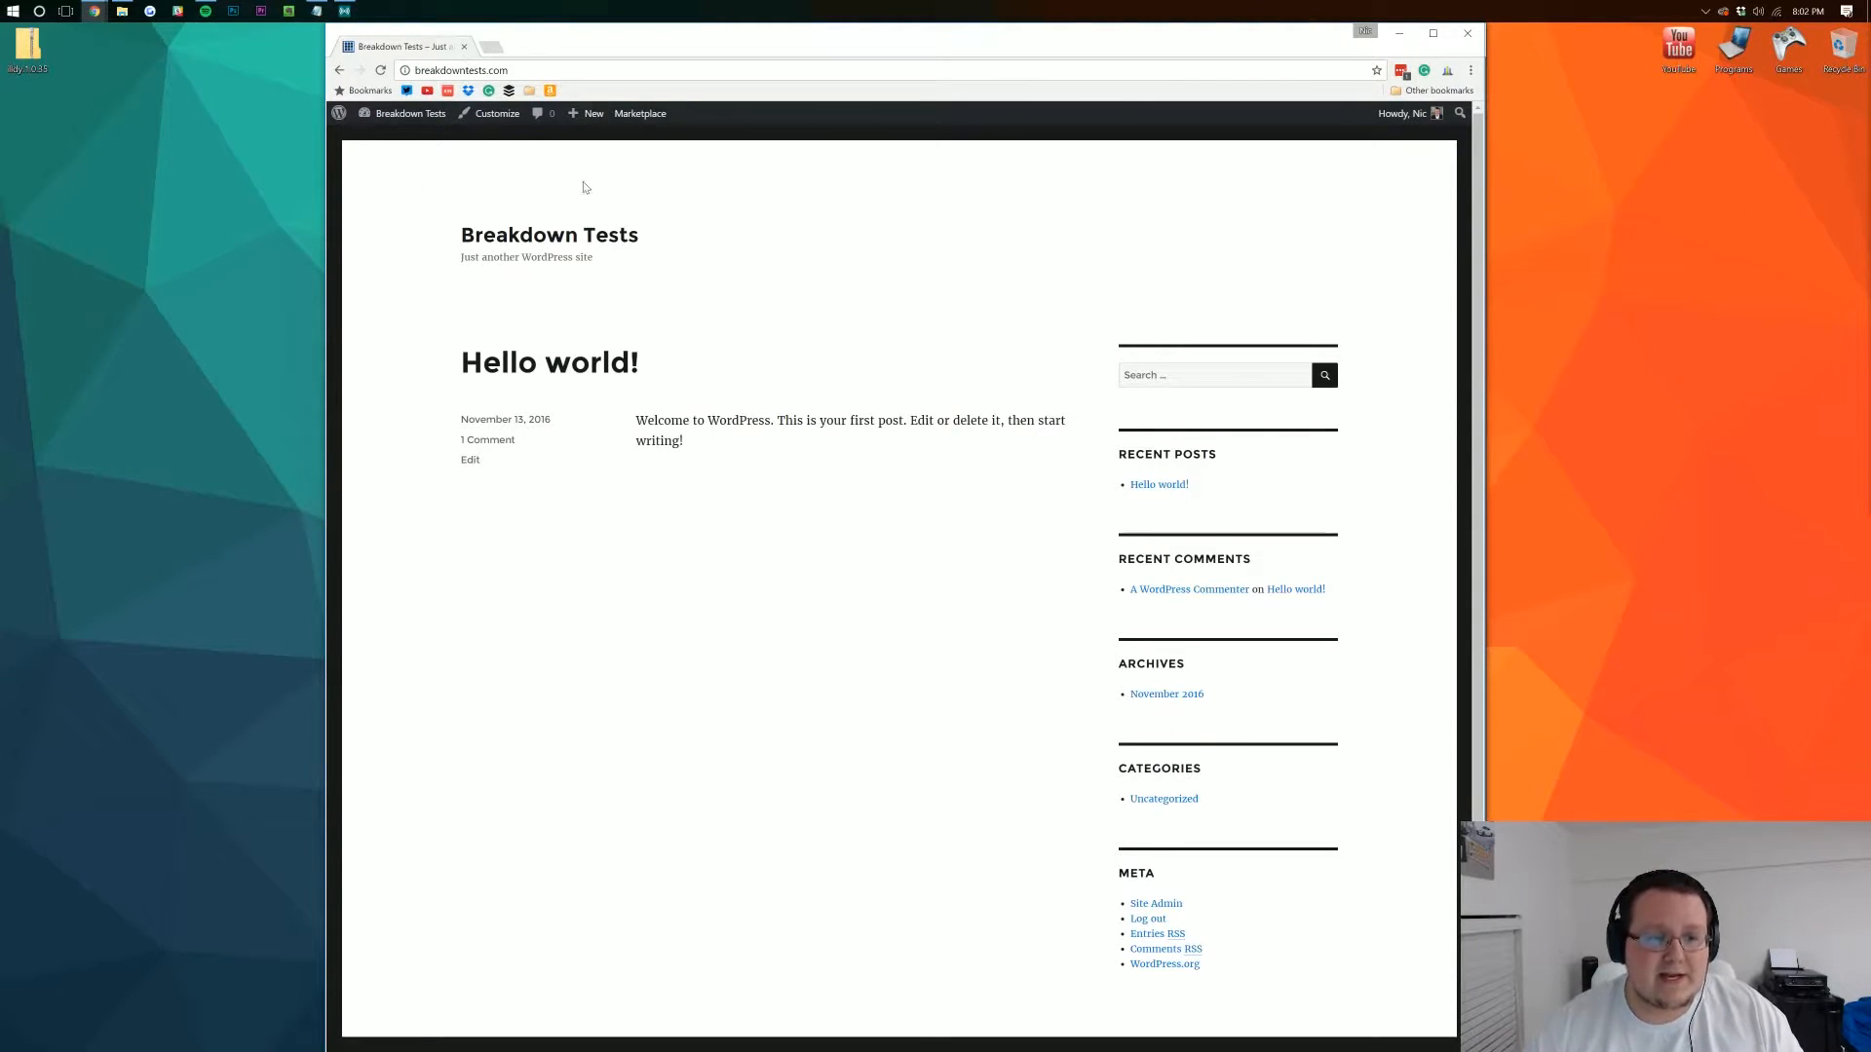
mouse_move(396, 131)
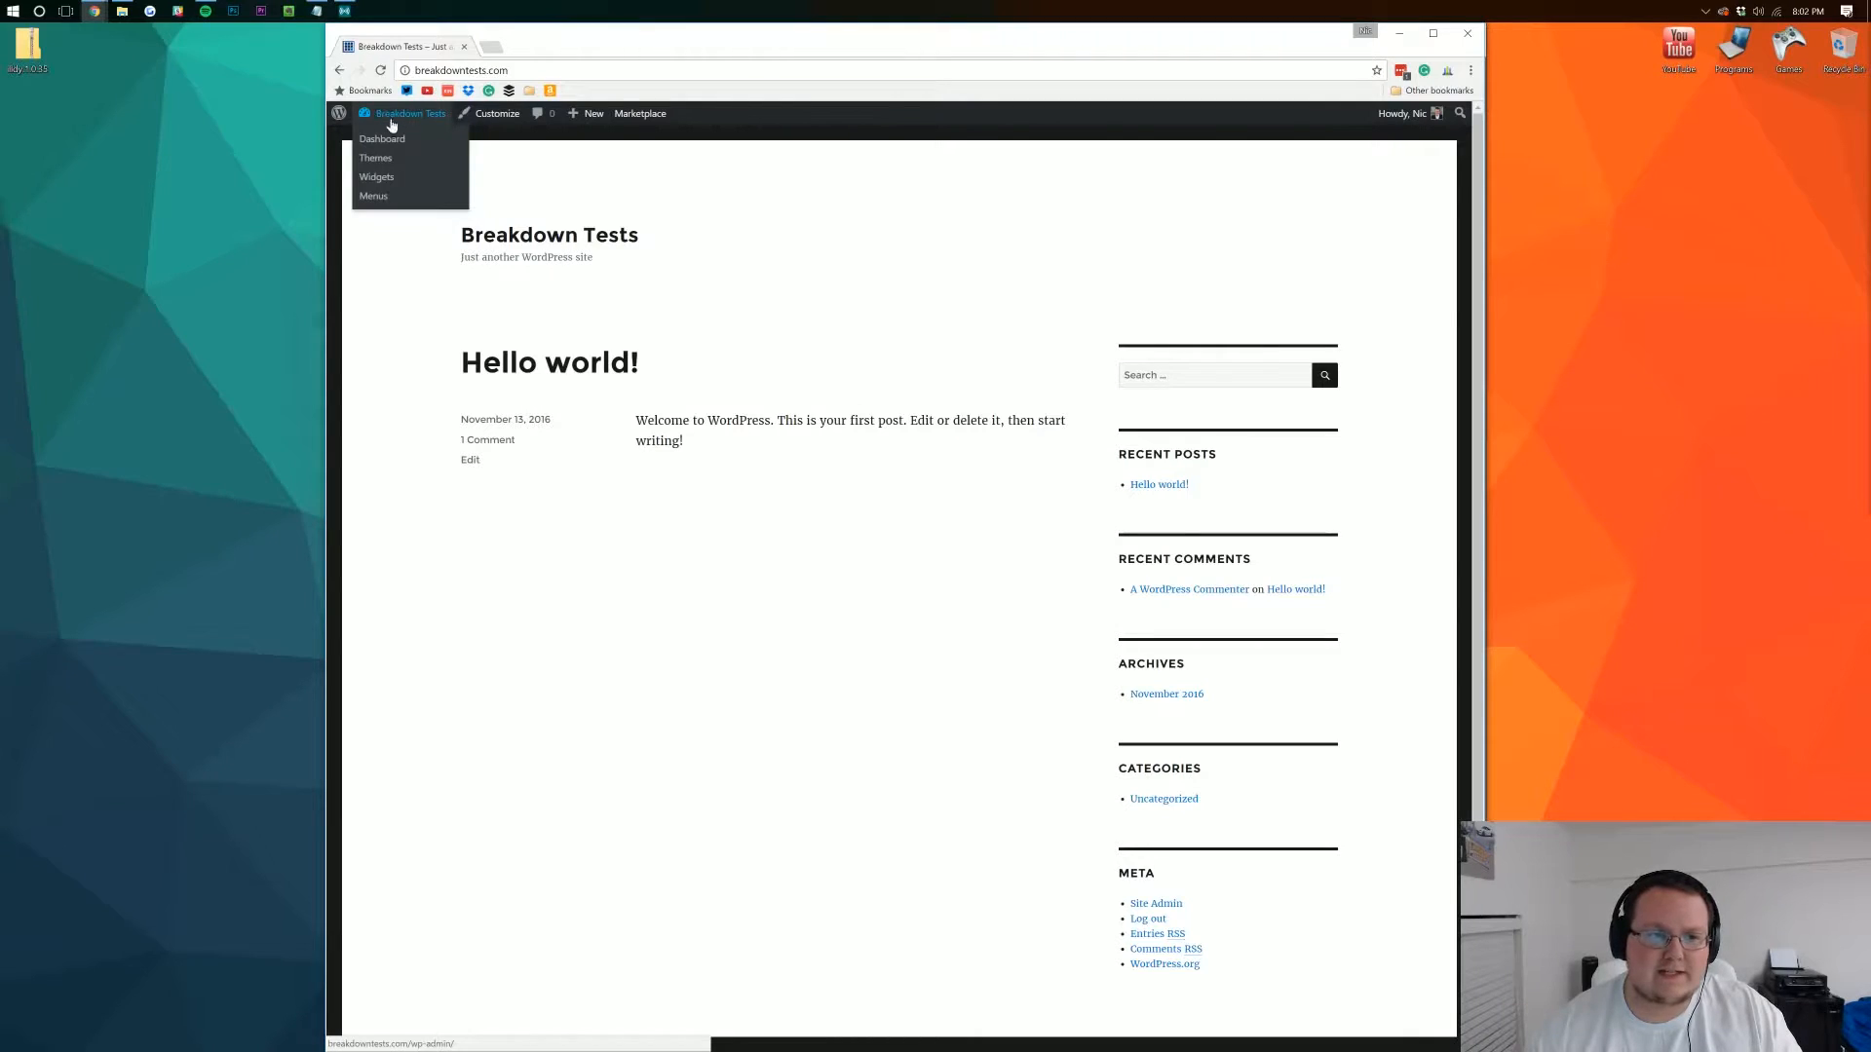
click(384, 166)
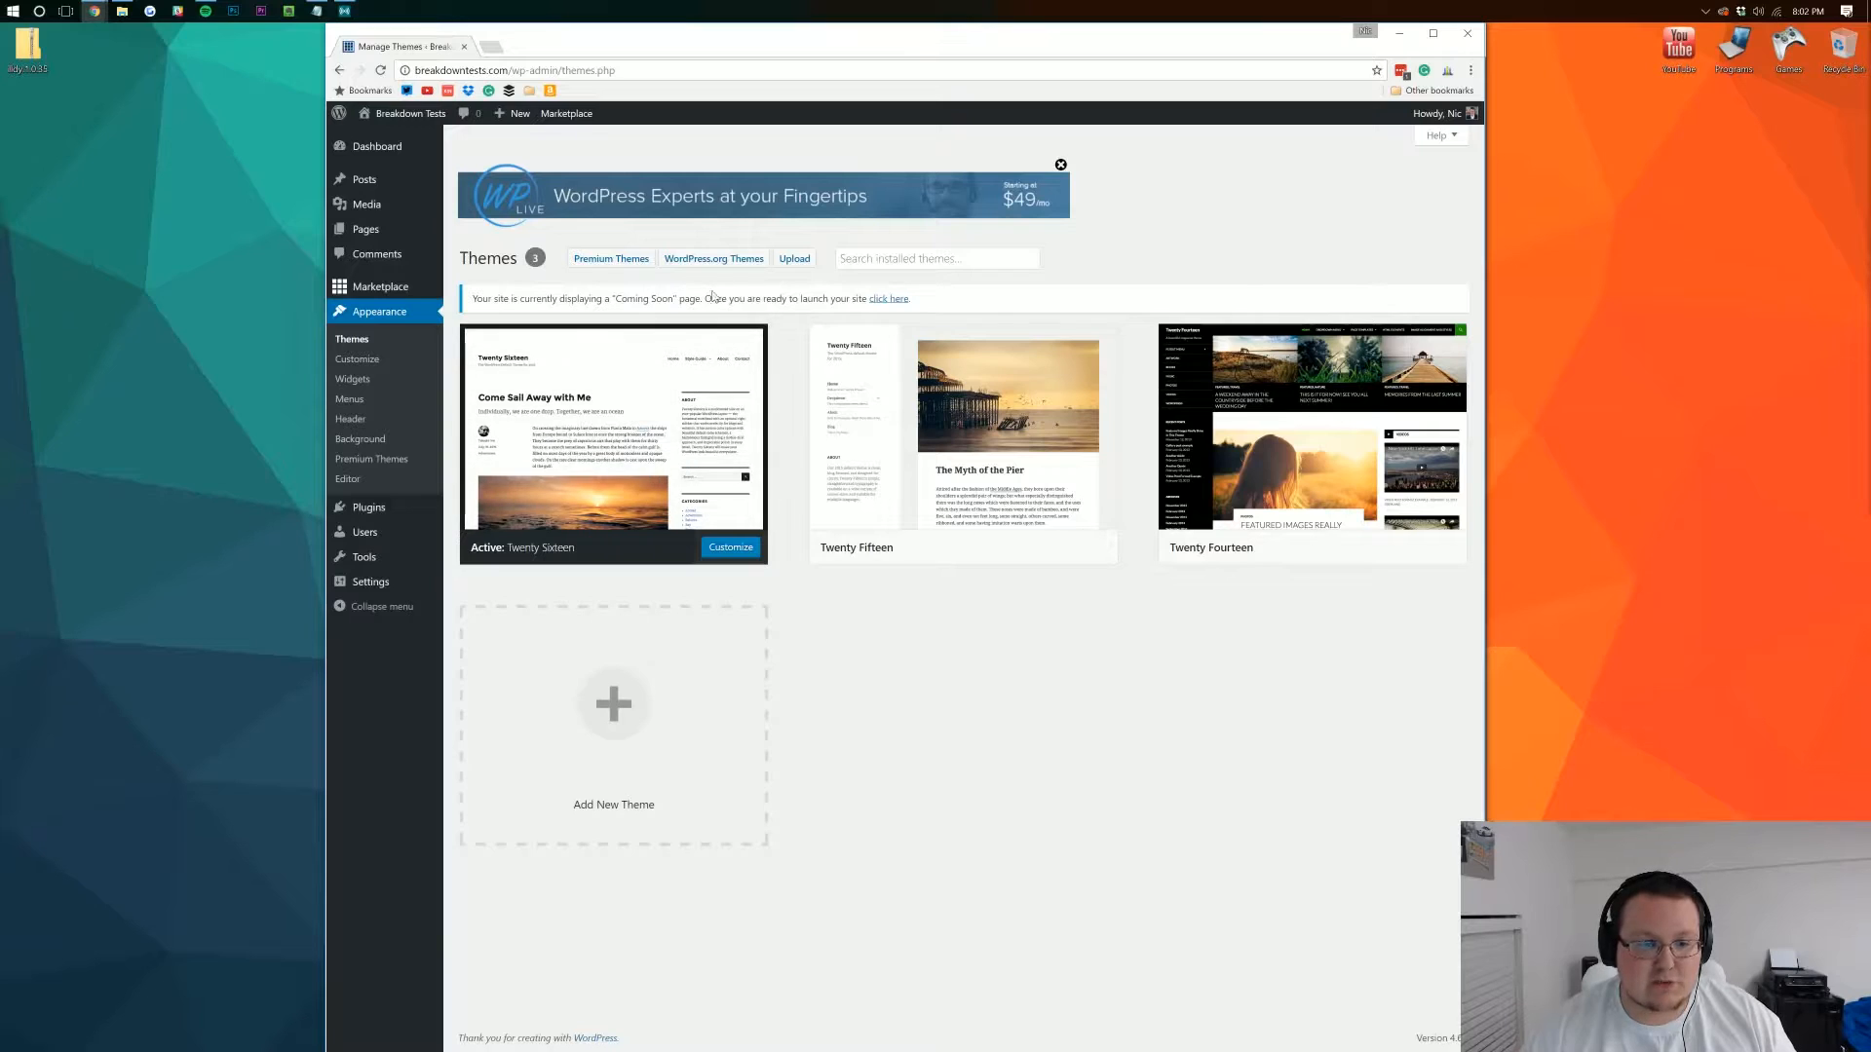
click(747, 258)
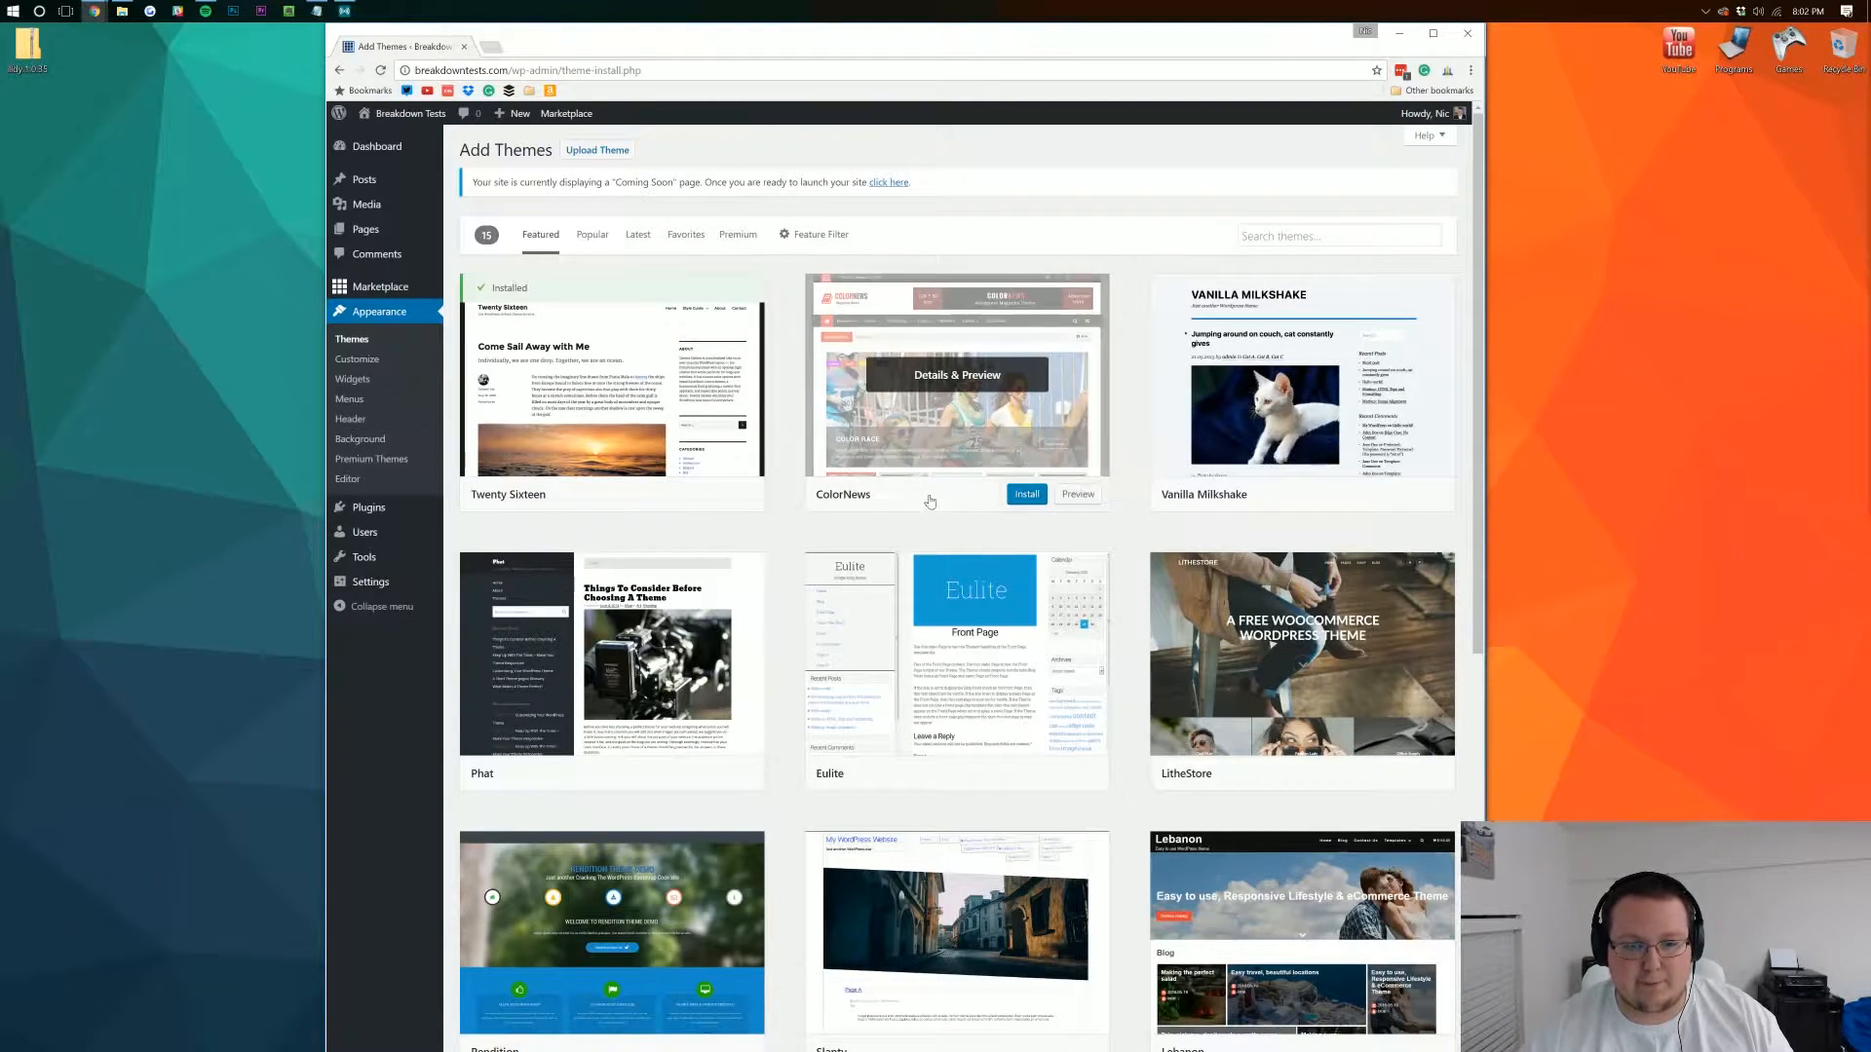
click(1027, 495)
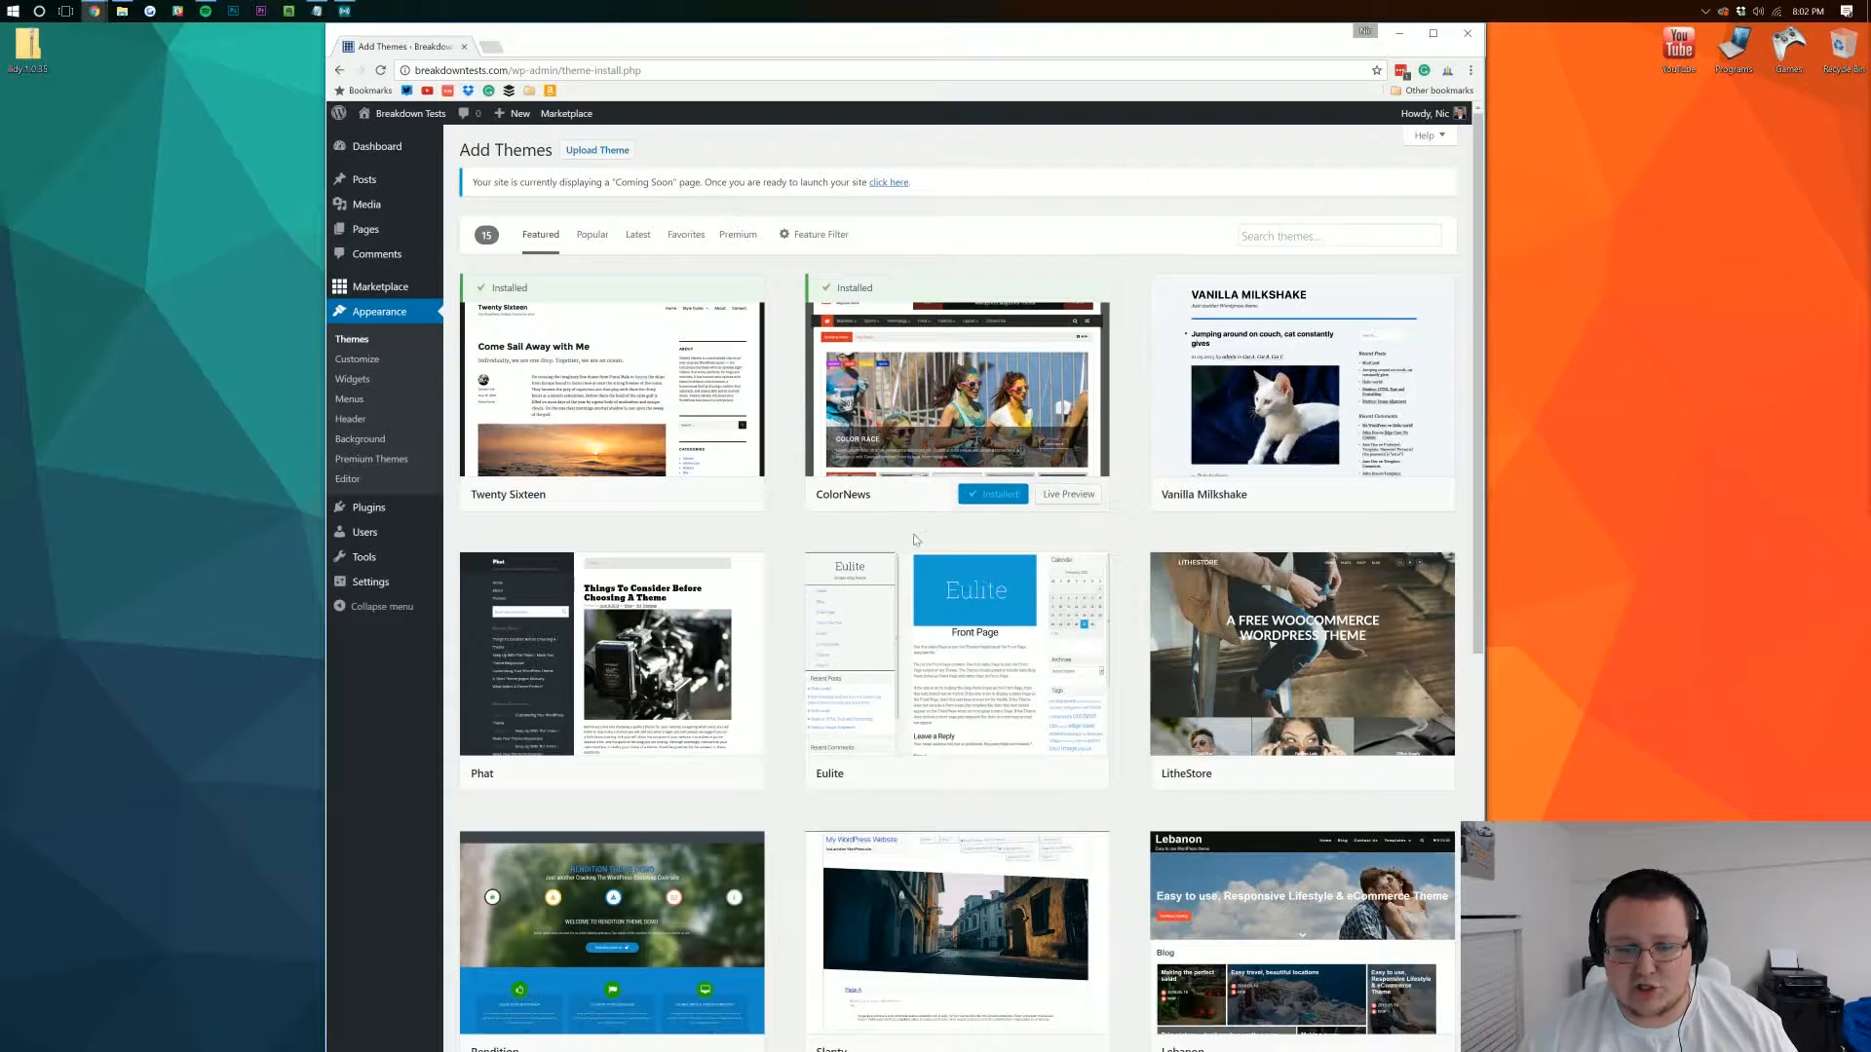
- Activate the installed ColorNews theme and visit the Breakdown Tests front page
click(352, 343)
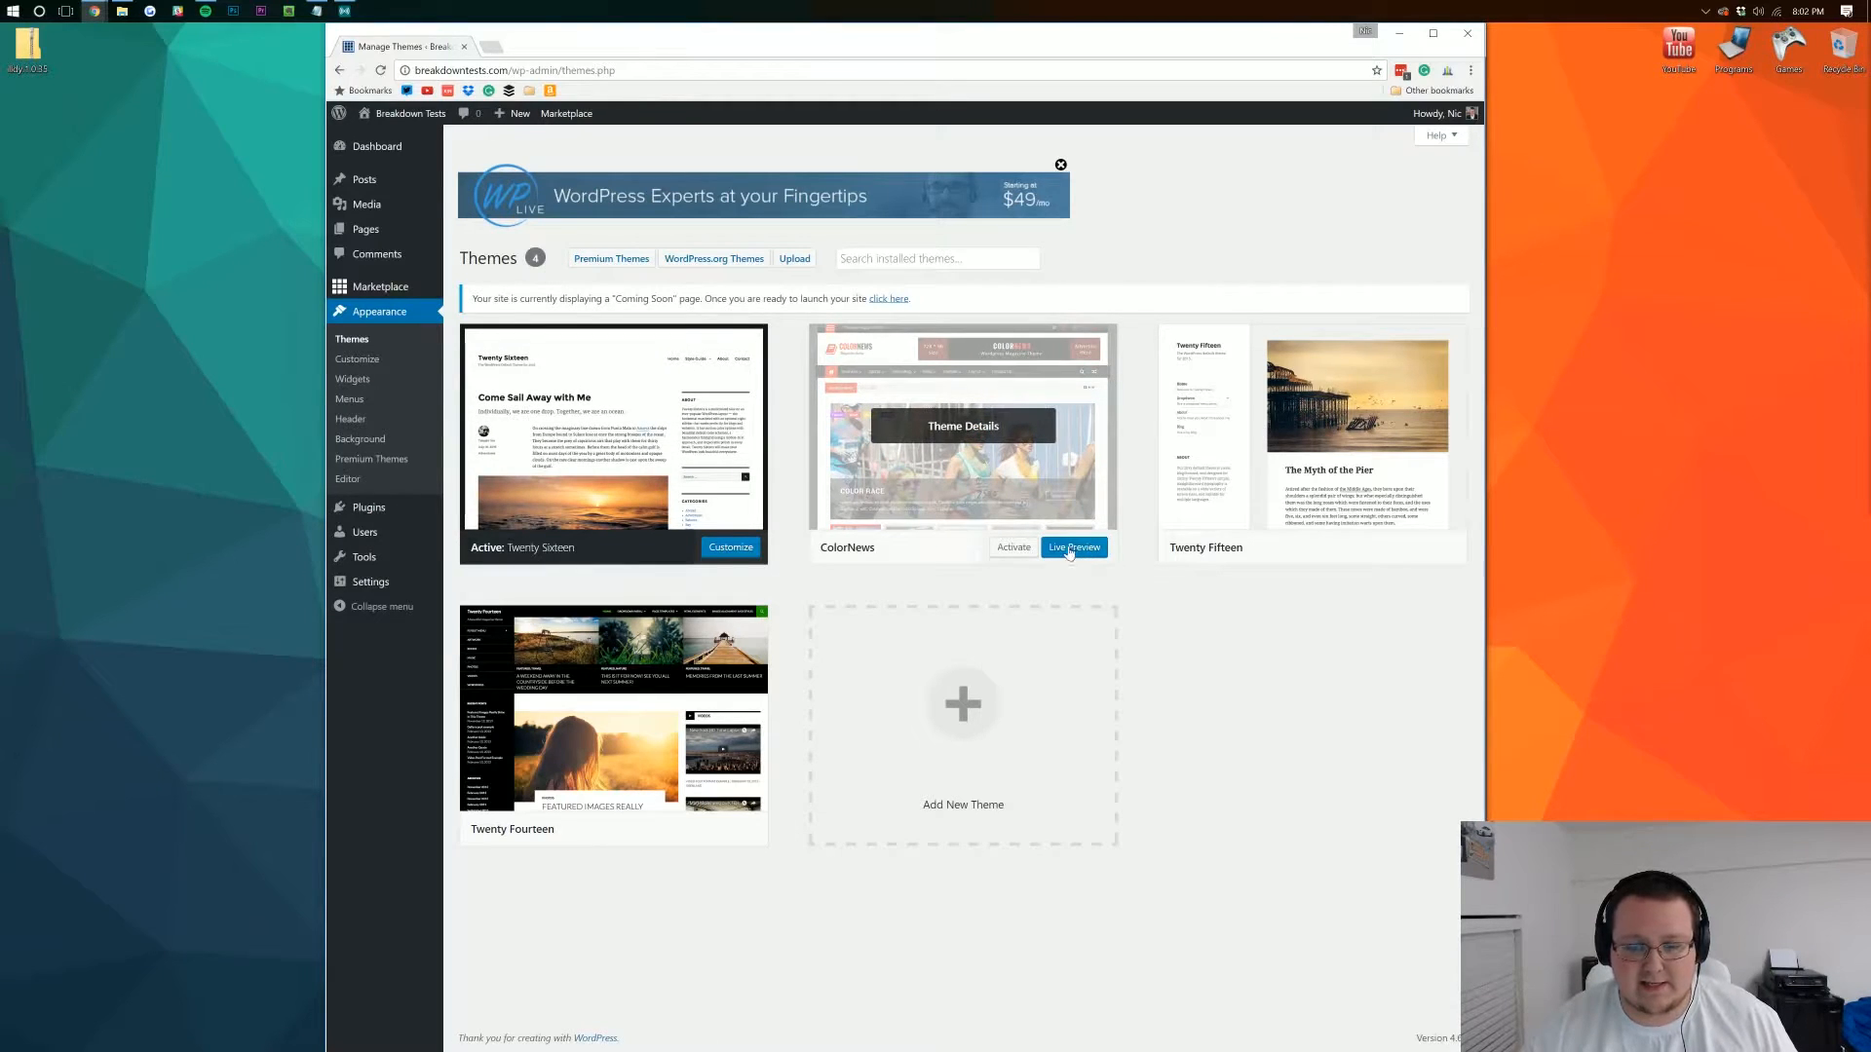
click(1072, 549)
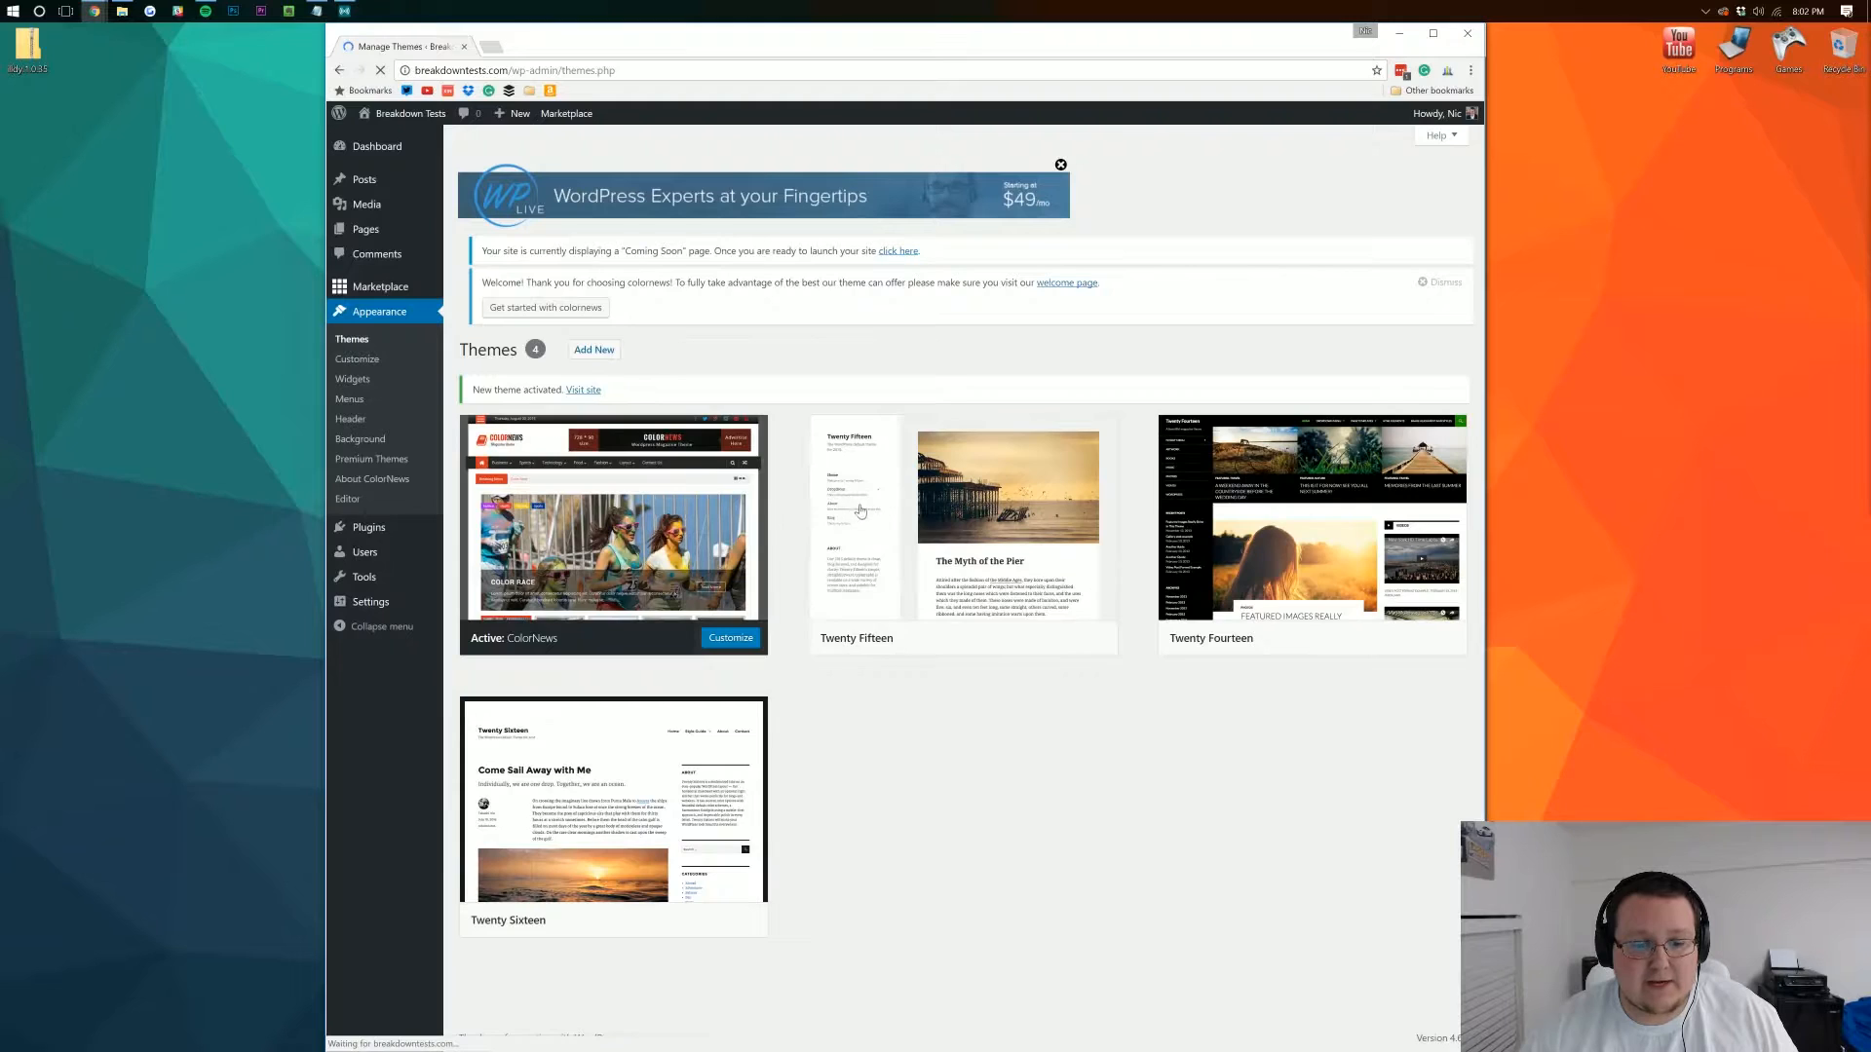
click(393, 139)
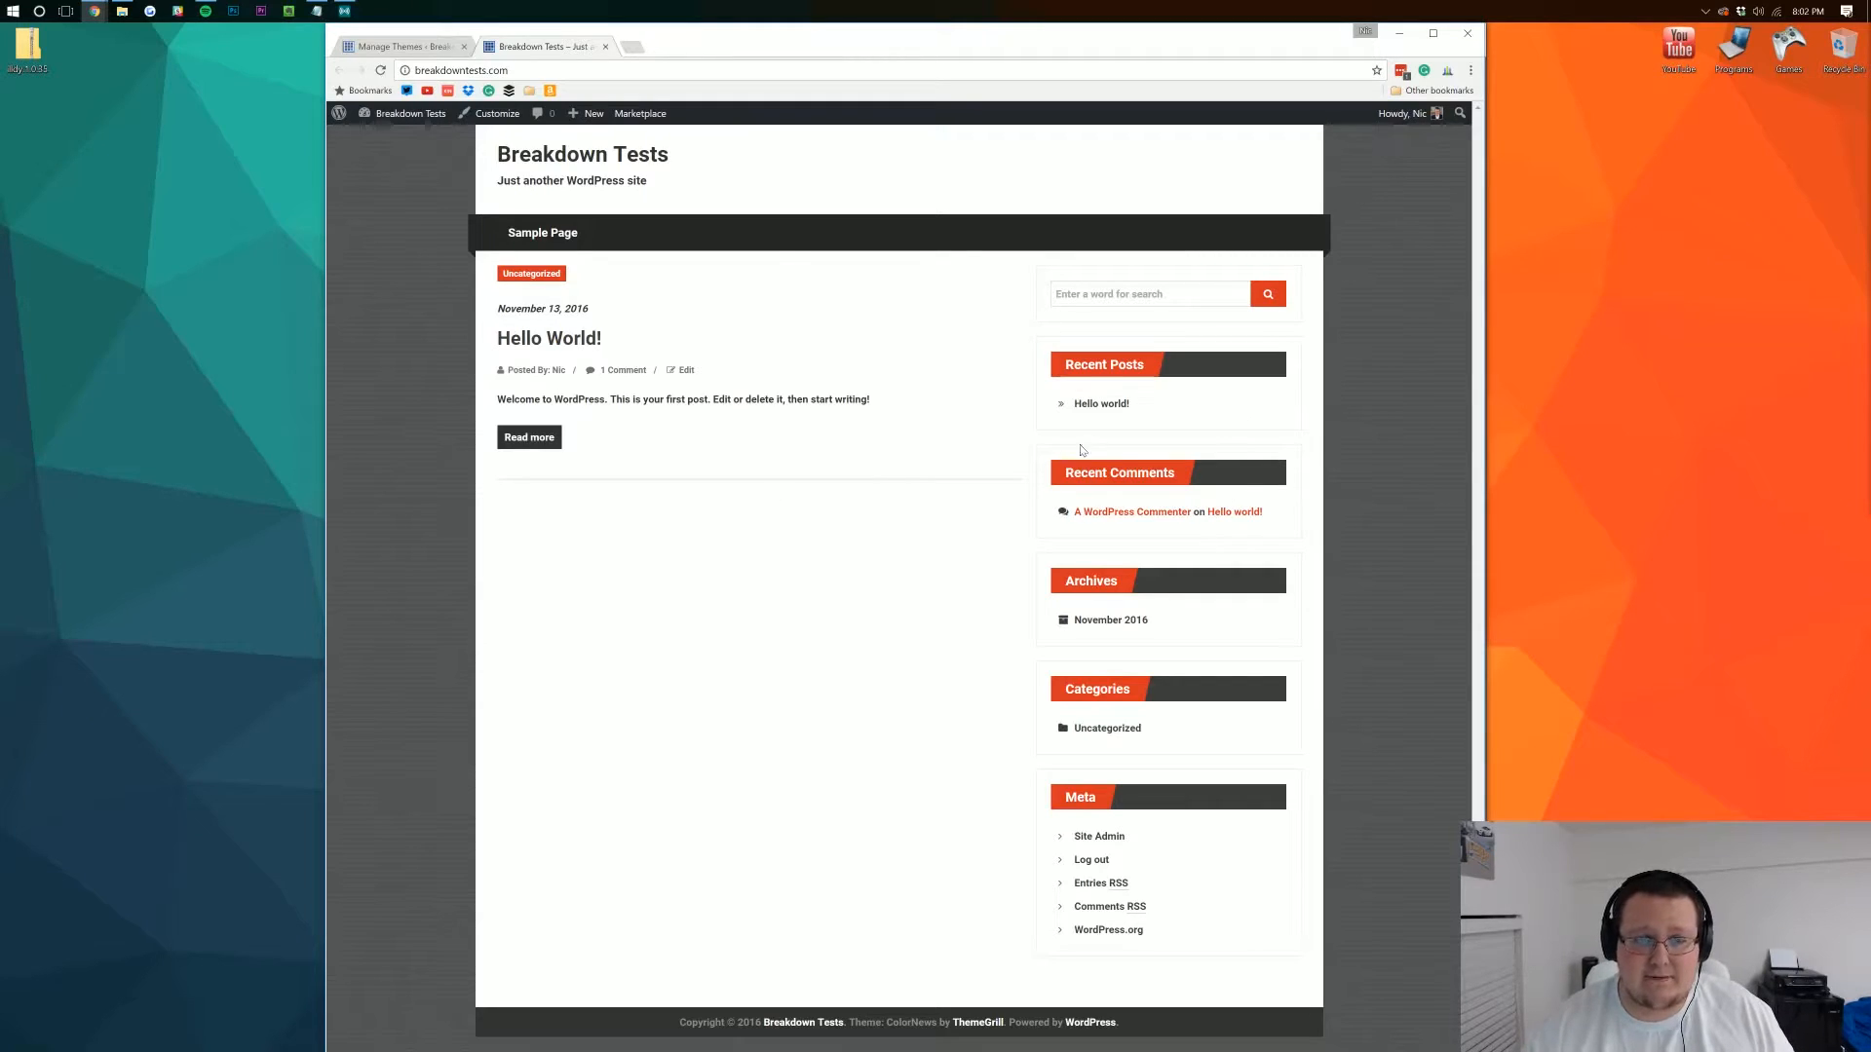
- Install the theme from the uploaded file illdy.1.0.35.zip and activate it
click(53, 53)
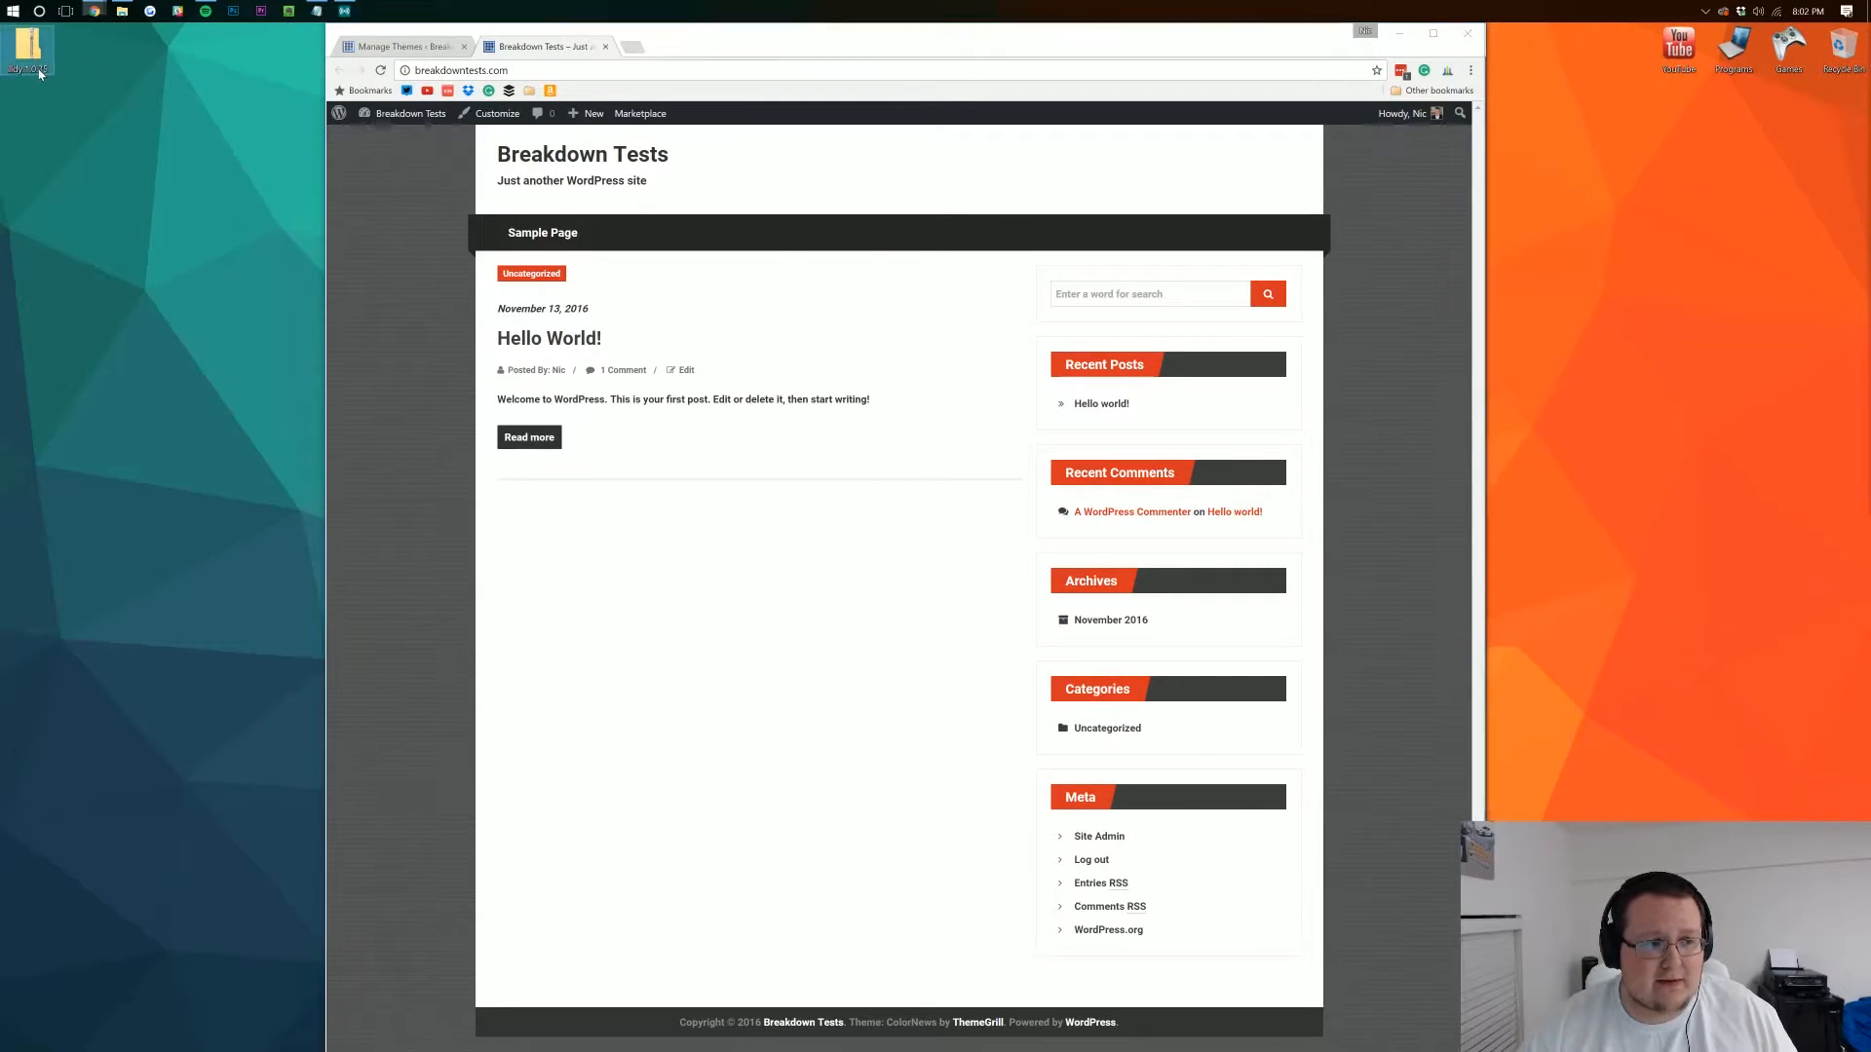
click(385, 49)
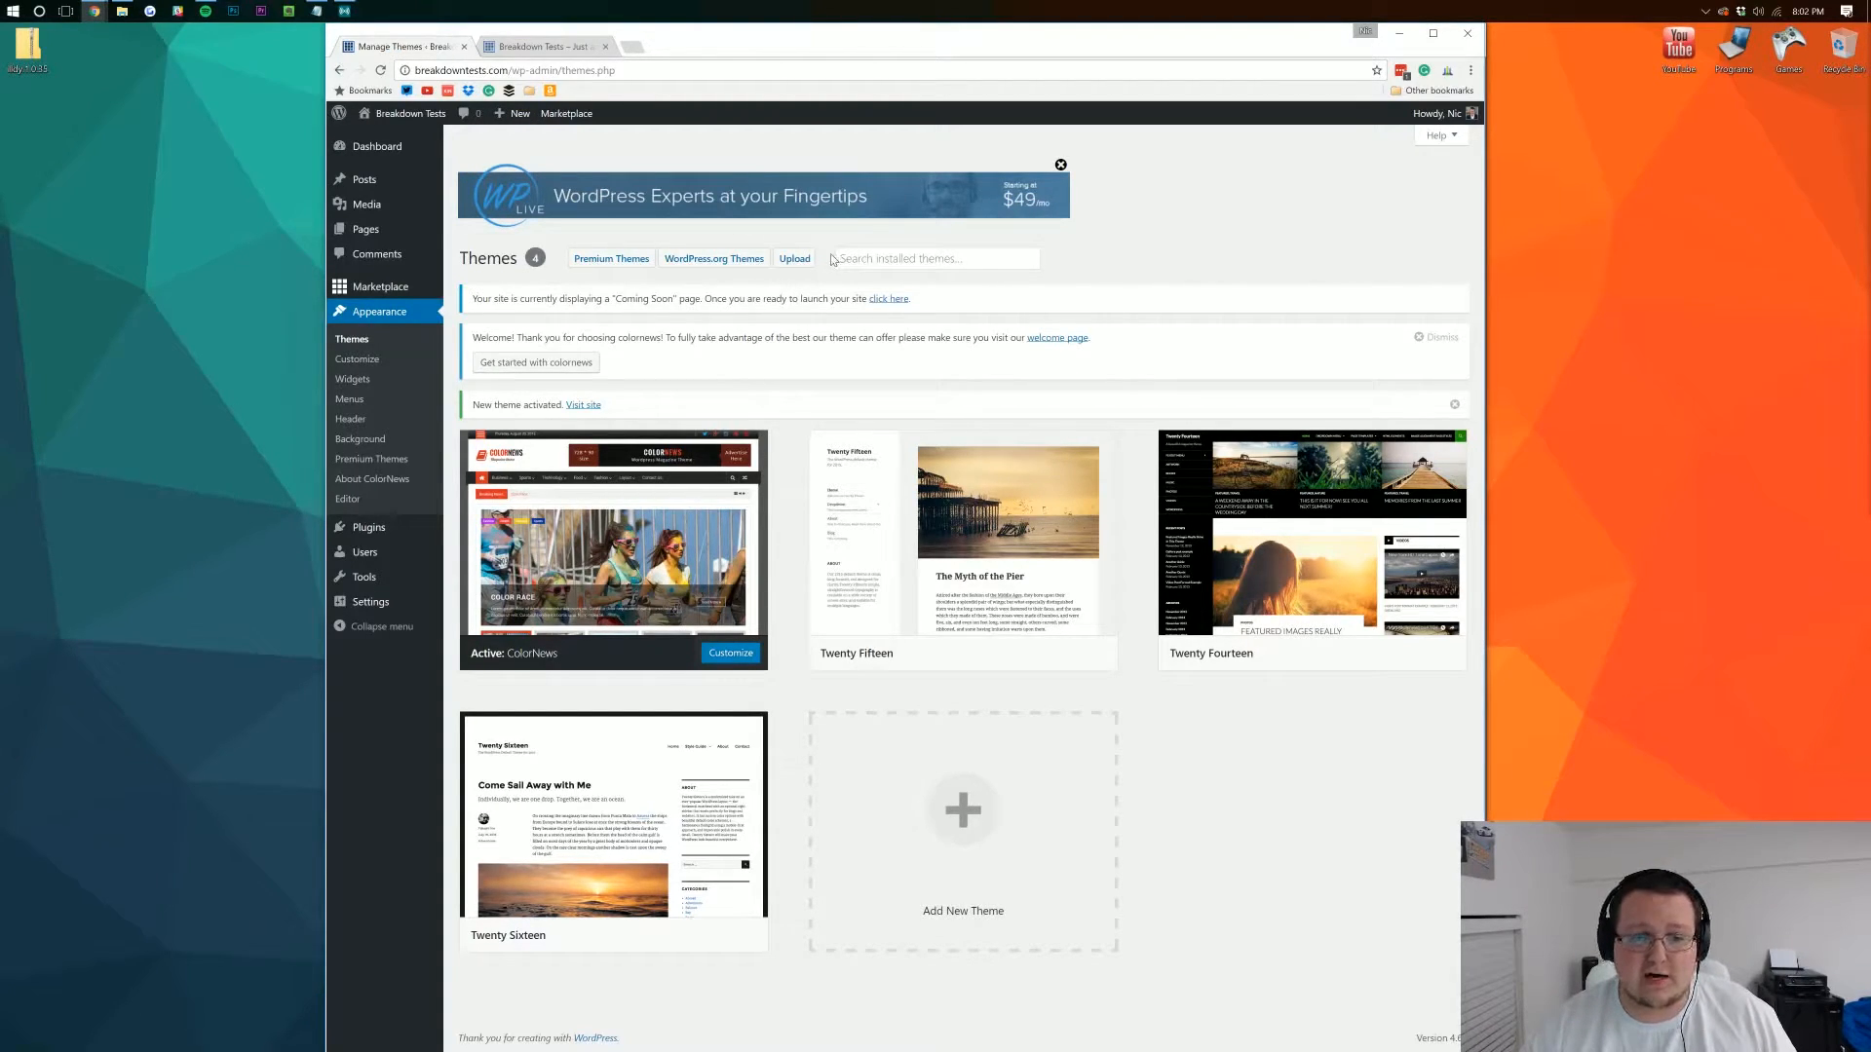
click(797, 260)
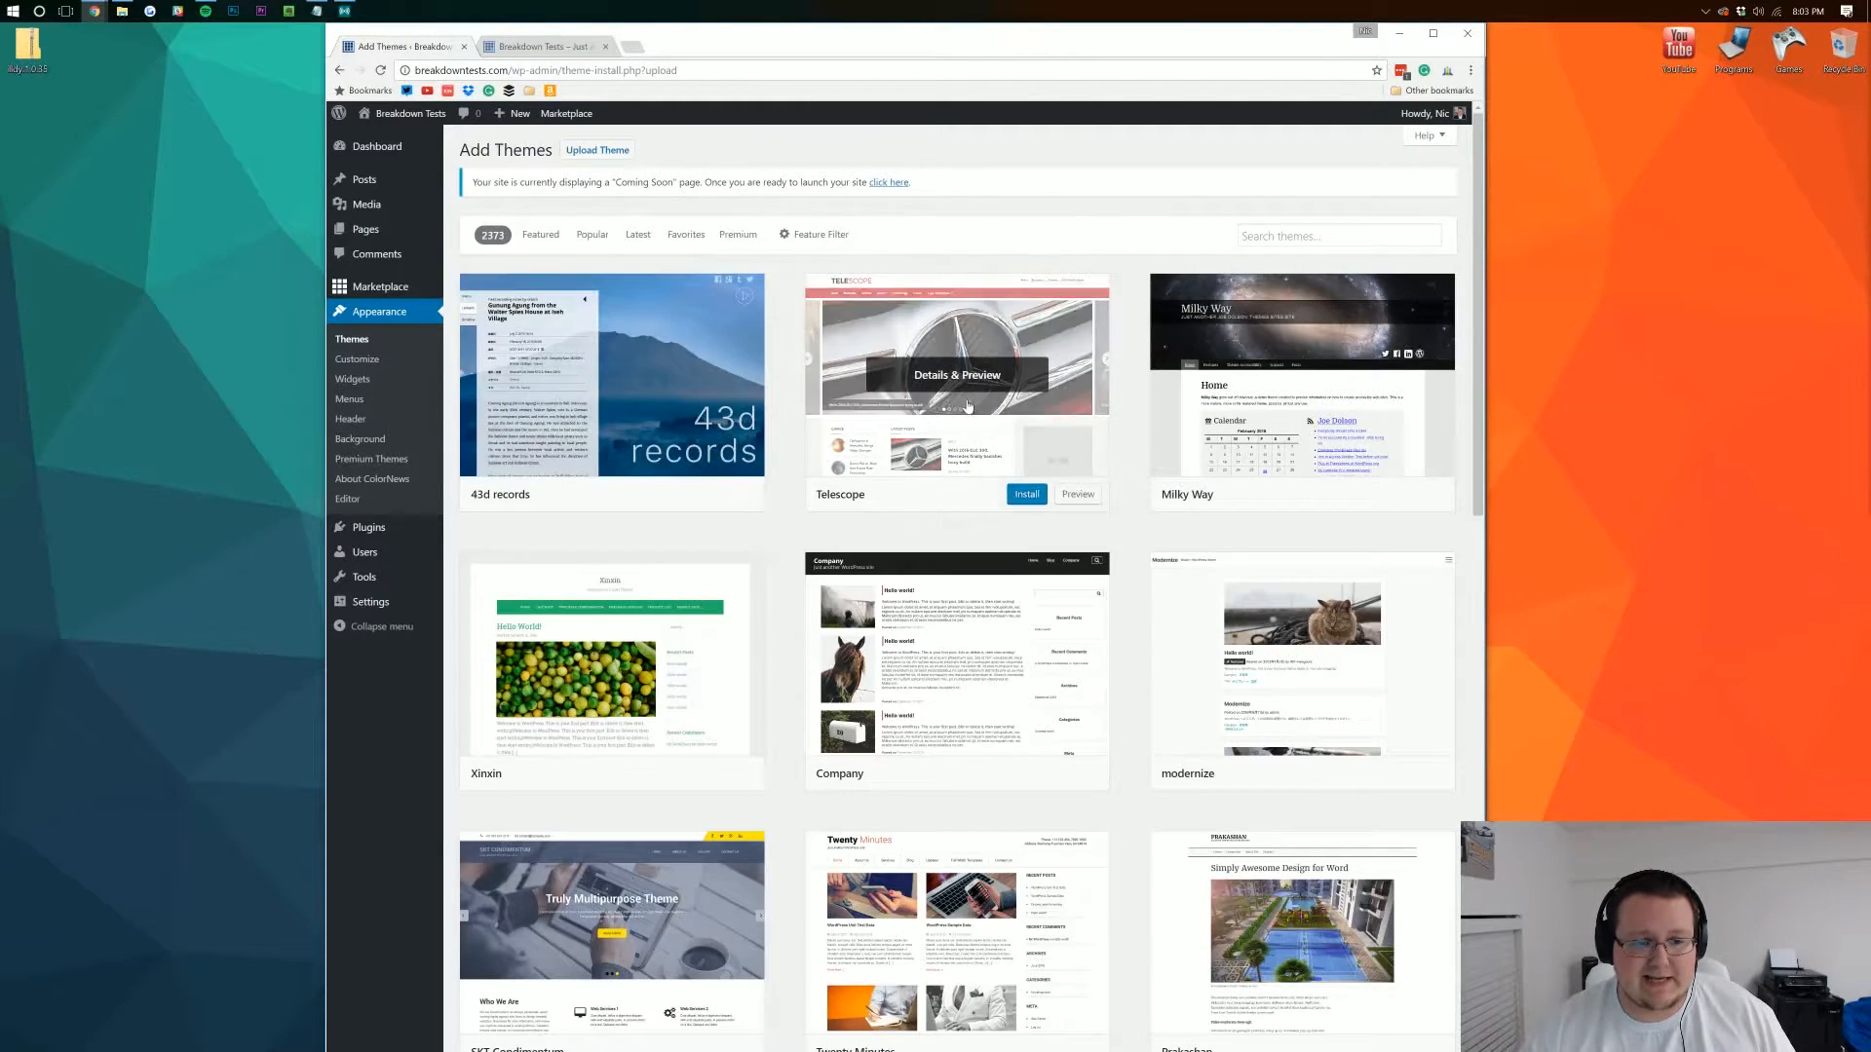
click(574, 151)
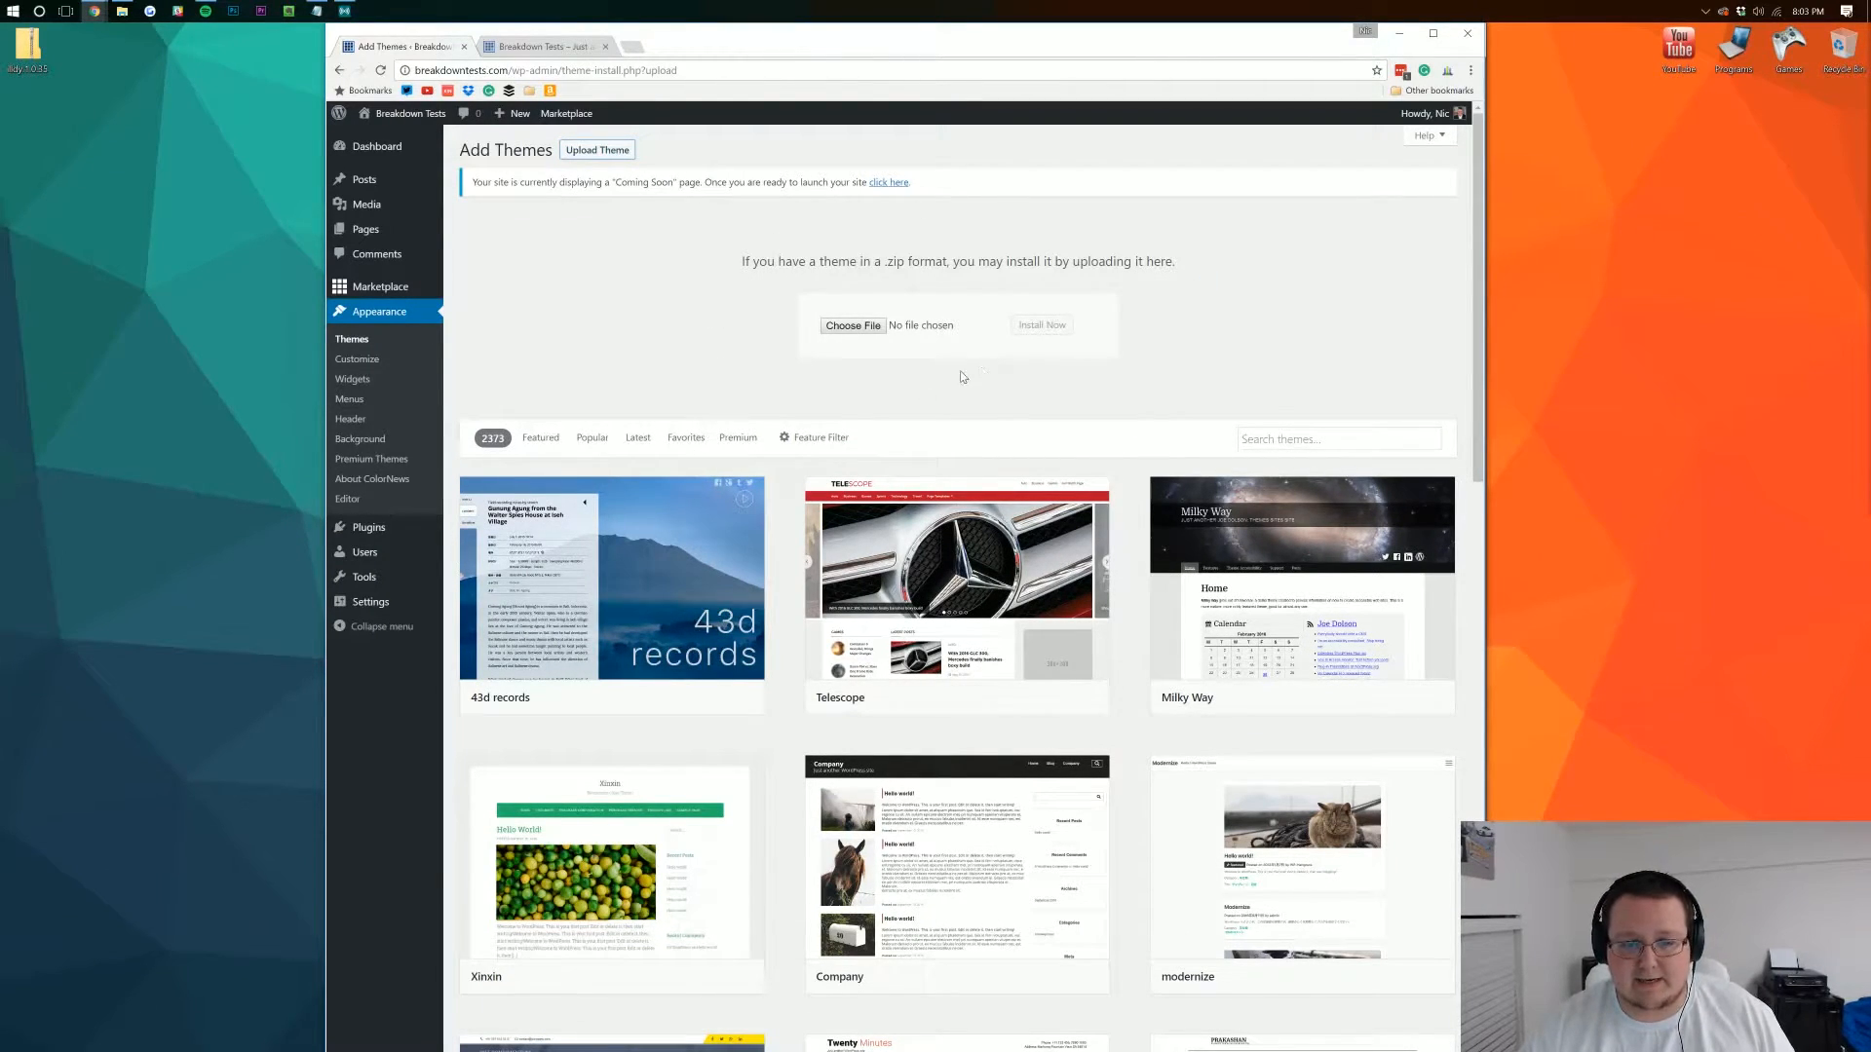
click(844, 328)
double_click(787, 149)
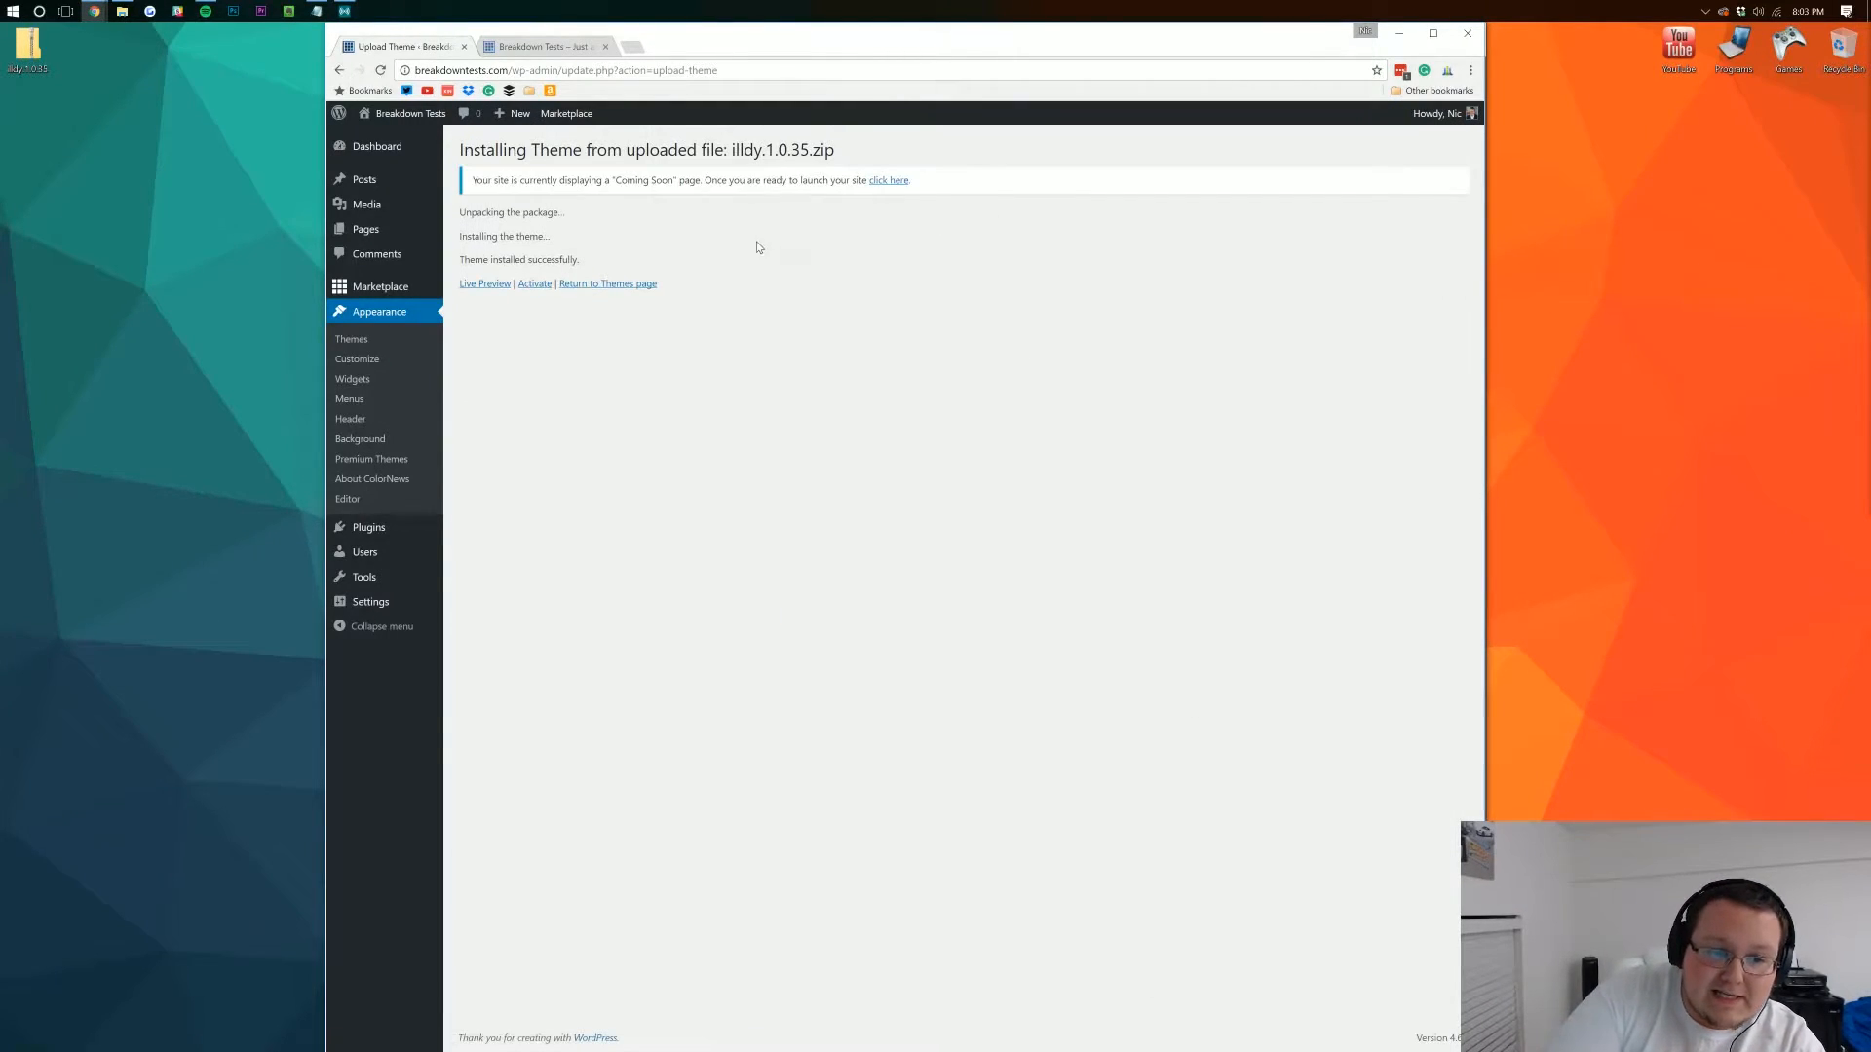
click(534, 284)
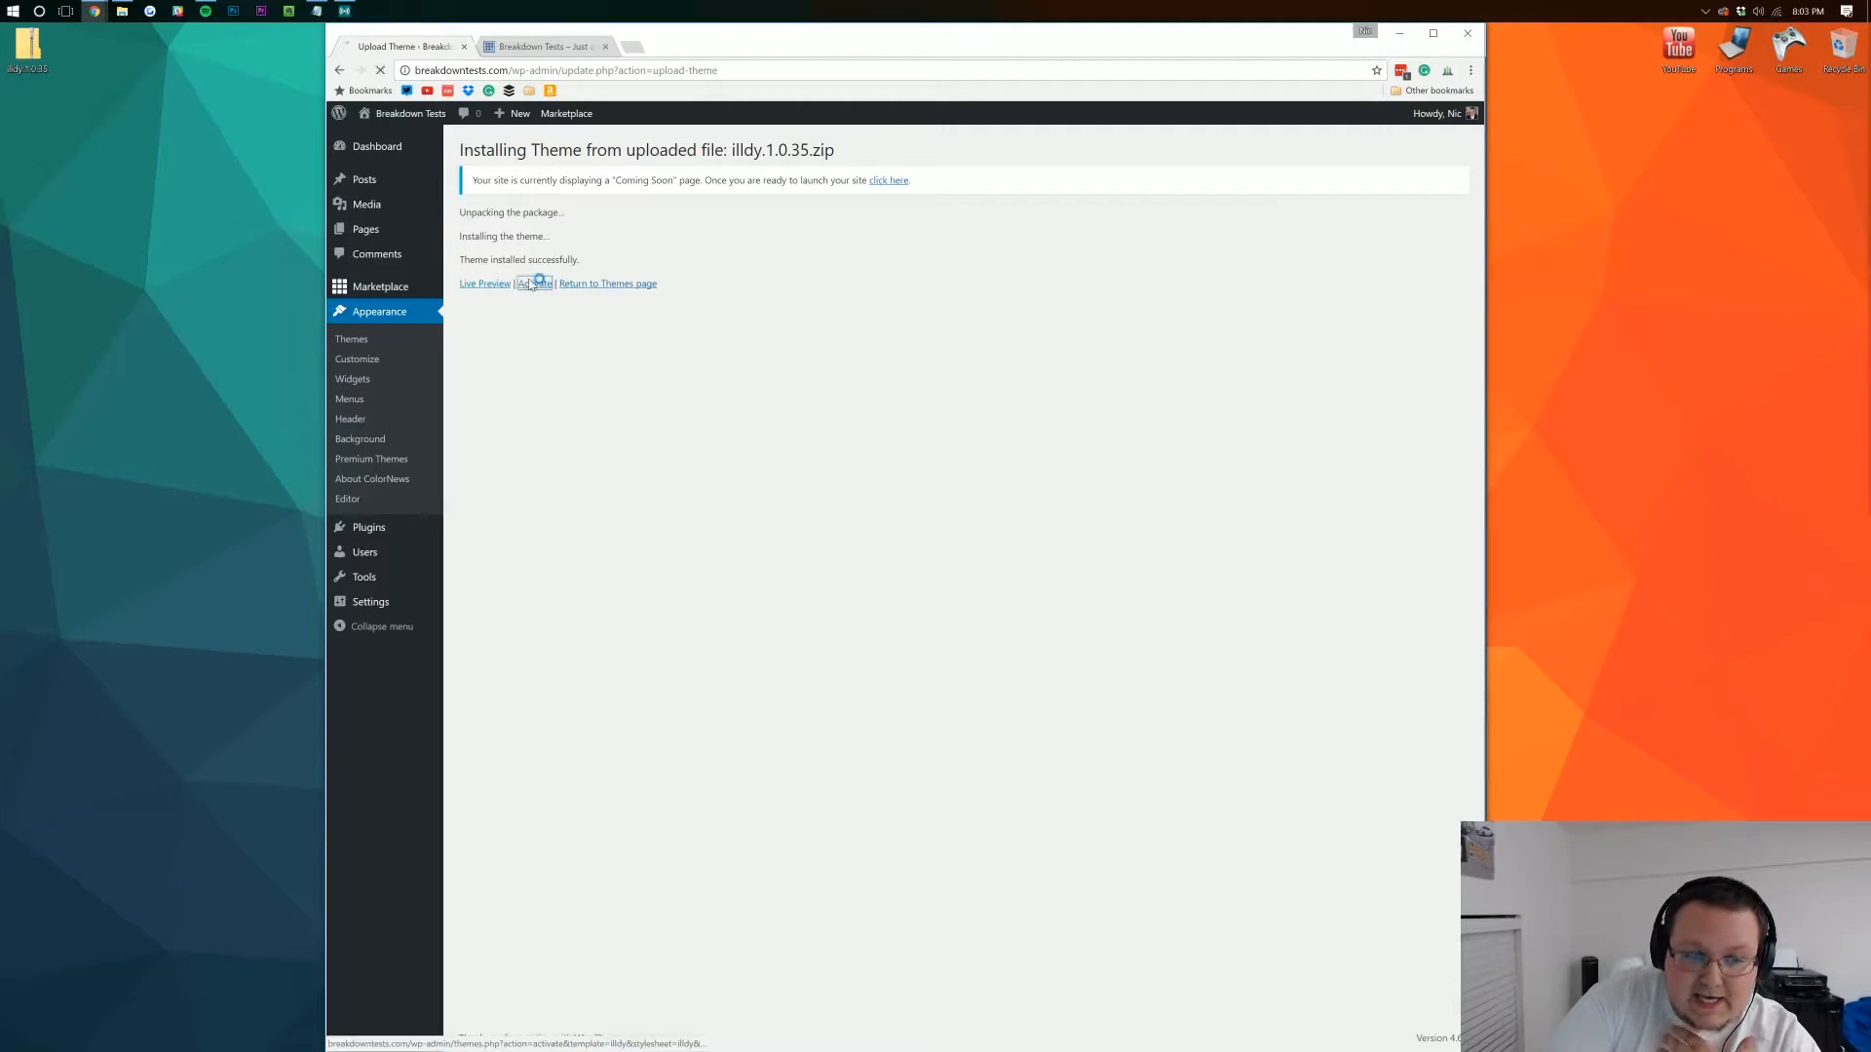
- Inspect the contents of the illdy folder inside the downloaded theme archive on the desktop, closing the archive window when done
double_click(45, 68)
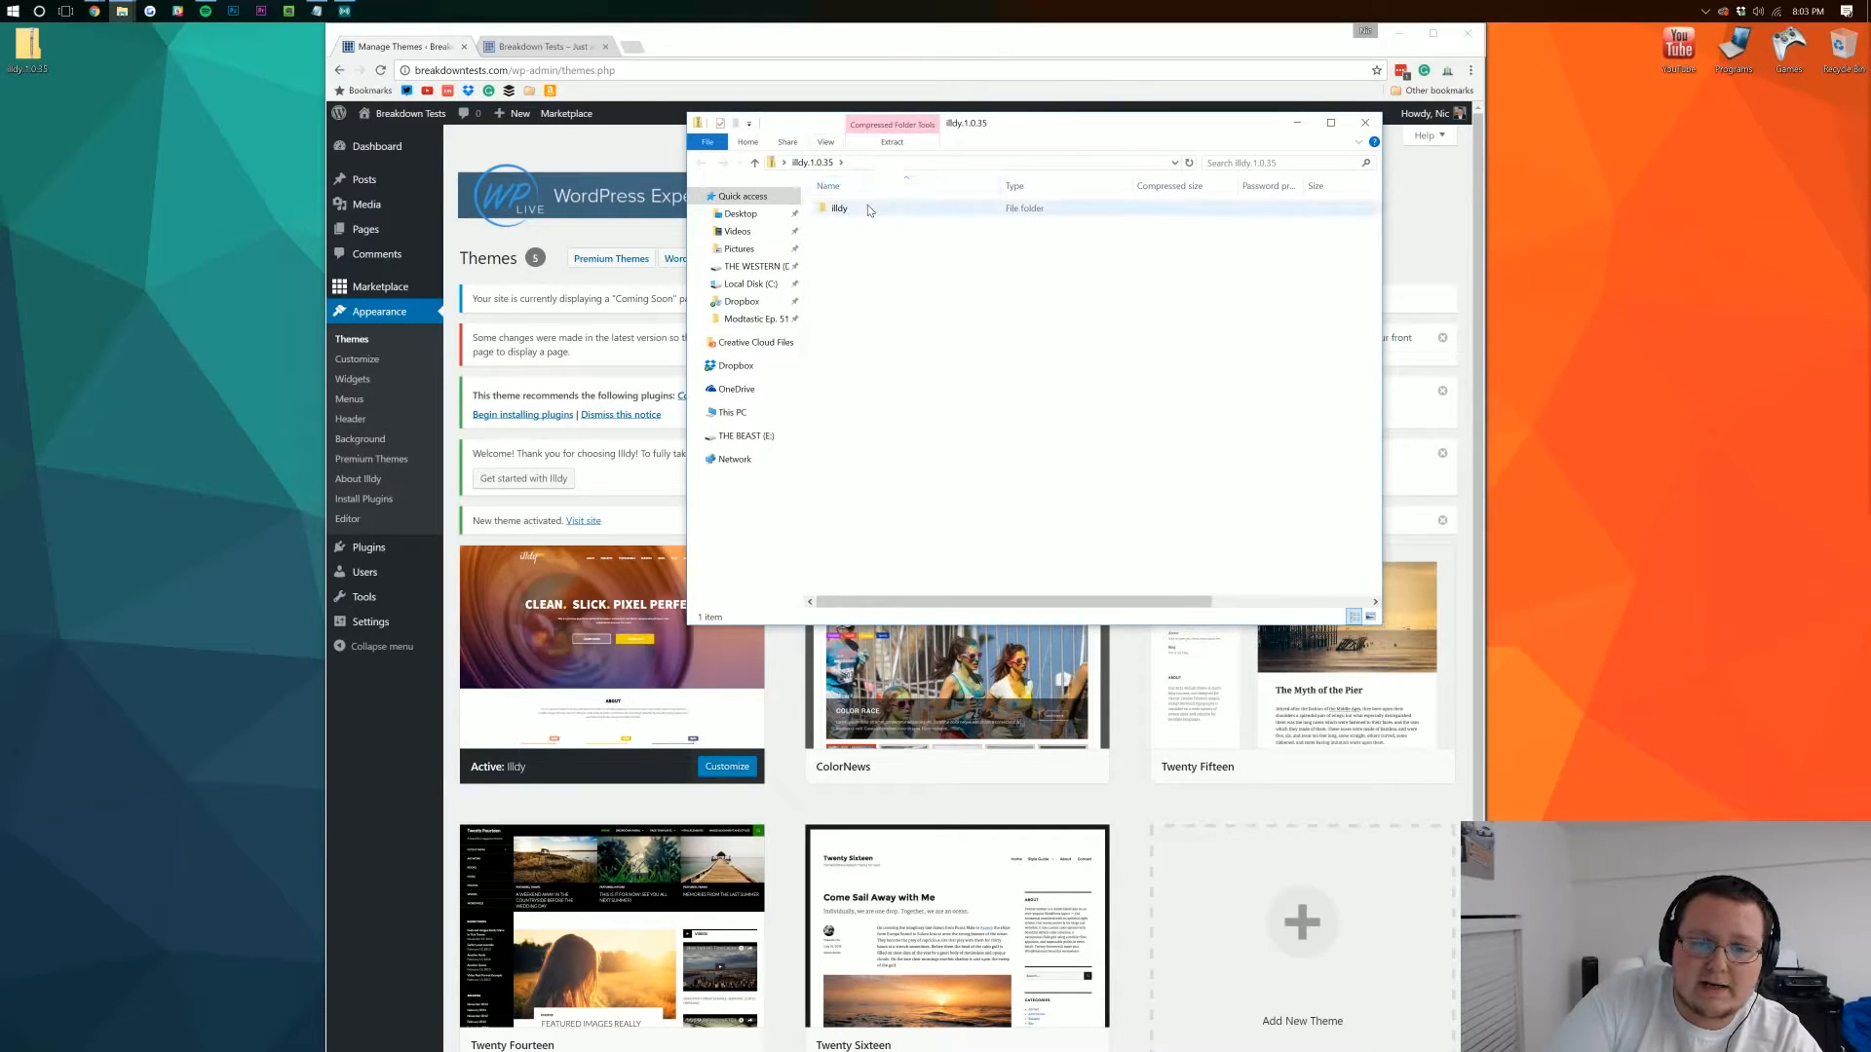
double_click(840, 207)
scroll(950, 283, right, 3)
scroll(969, 285, left, 3)
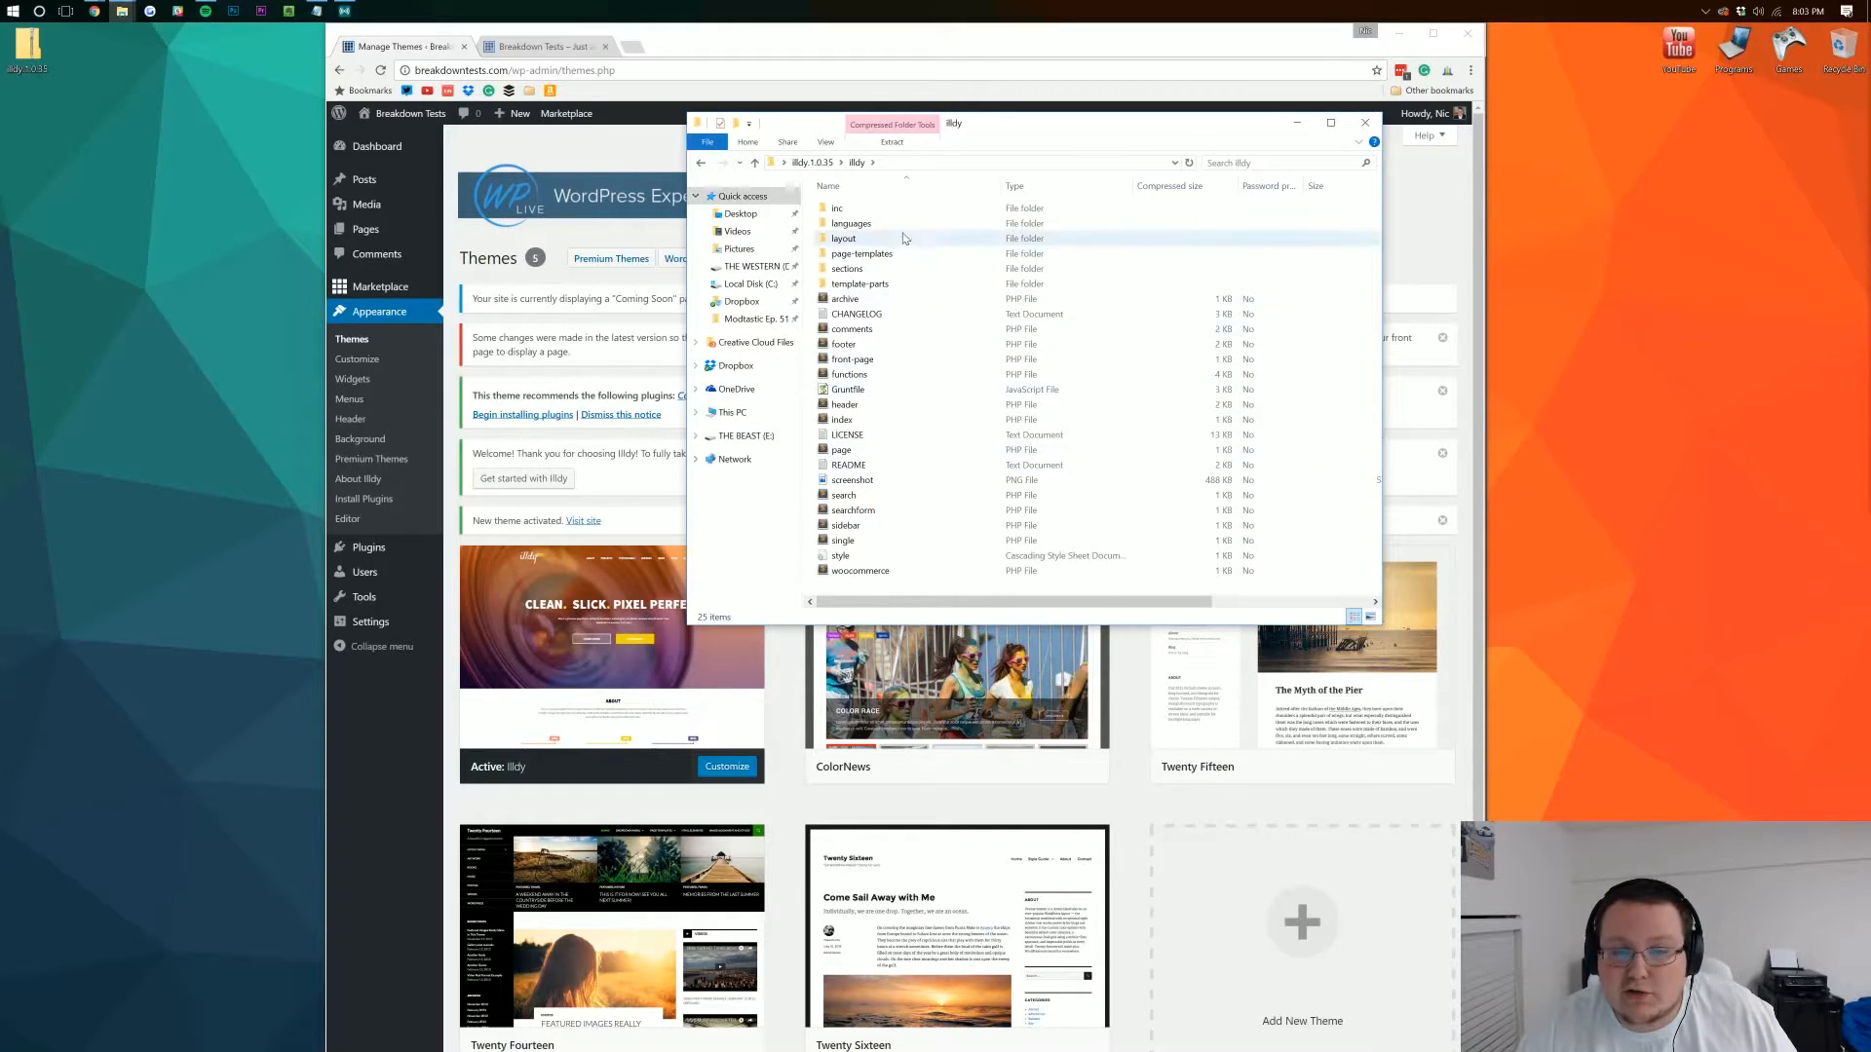
key(BackSpace)
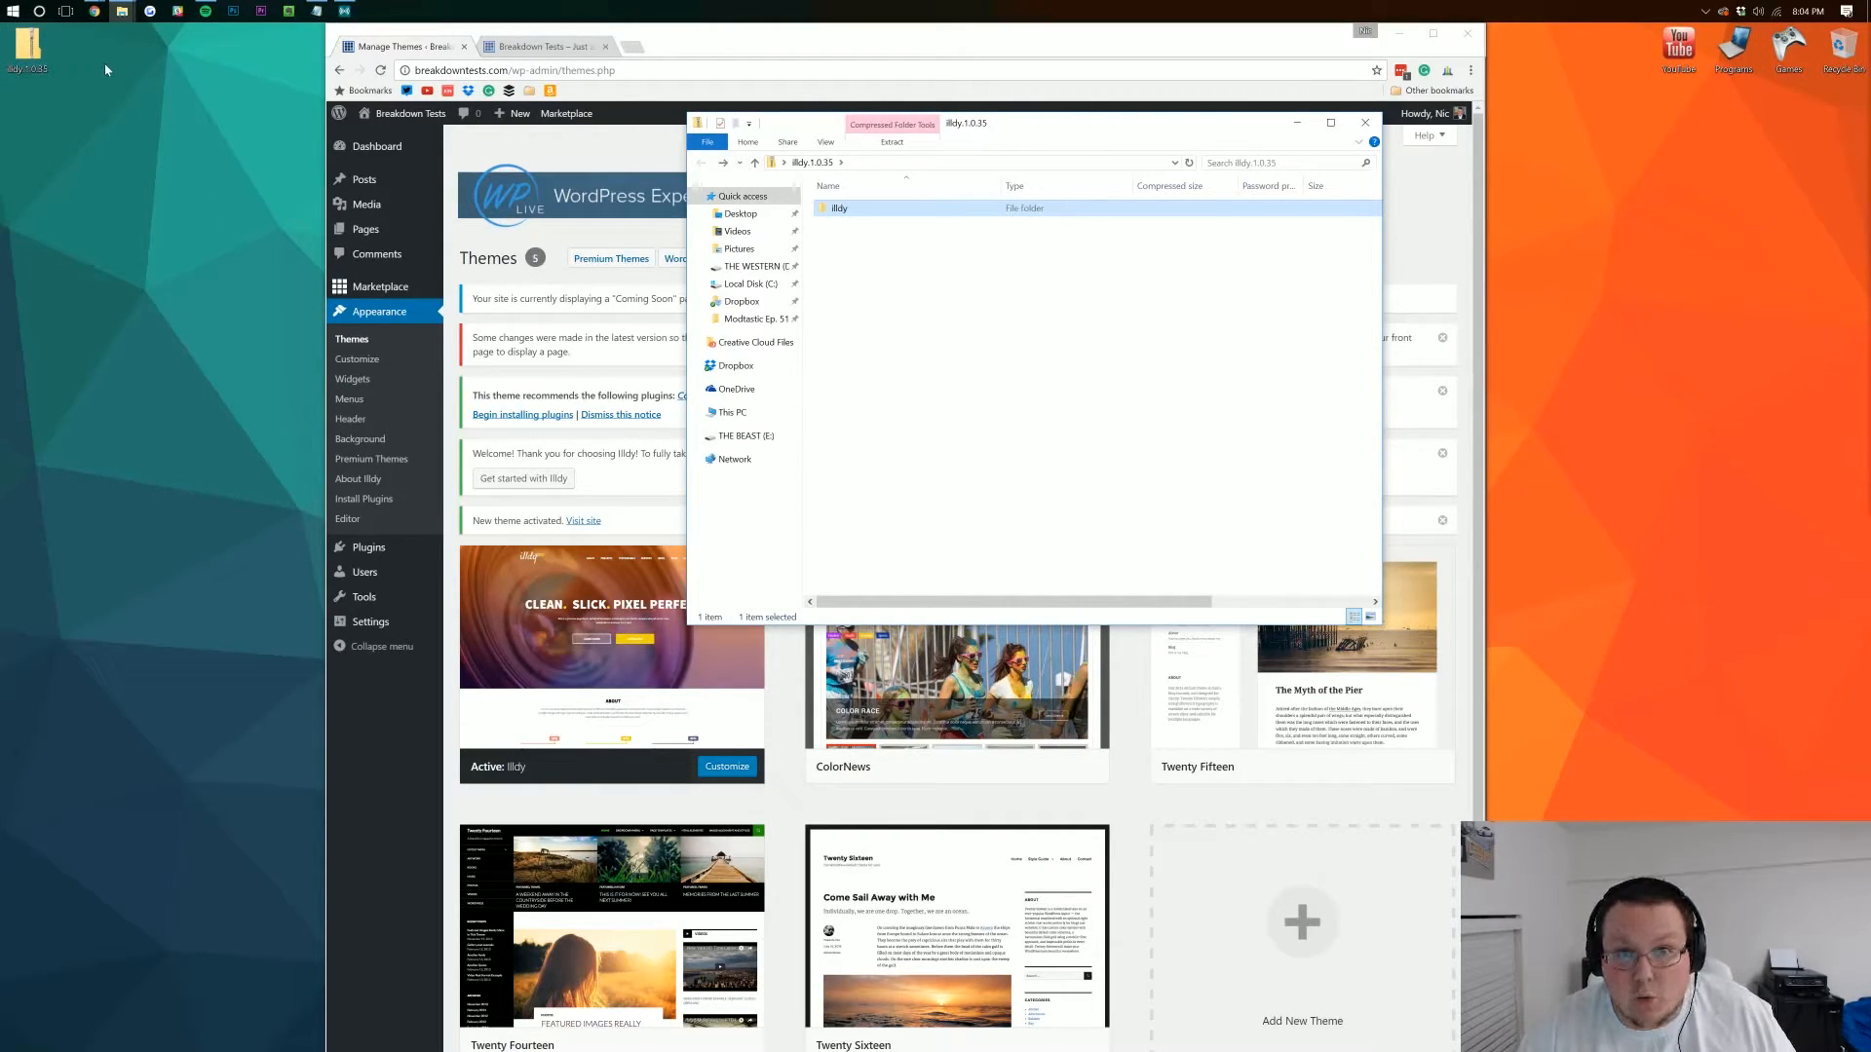
click(1363, 124)
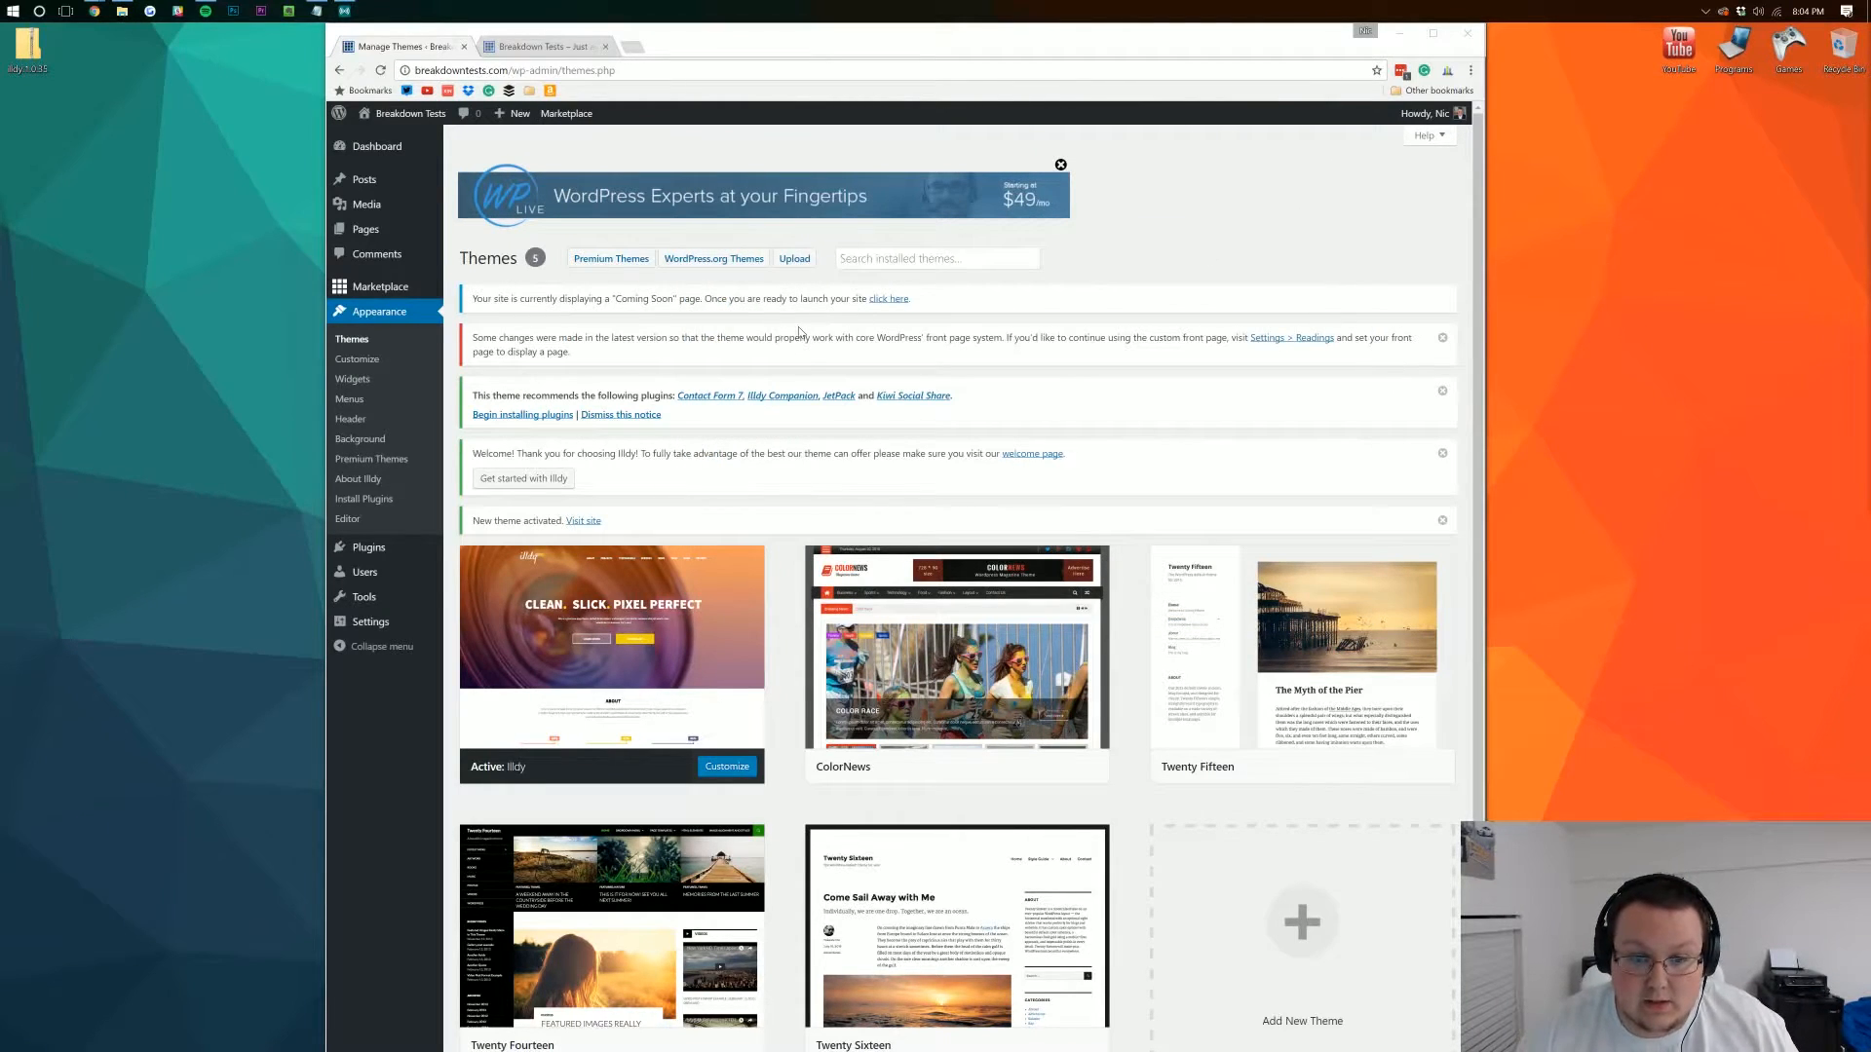
- Reload the Breakdown Tests front page and look over its layout with the Illdy theme
click(515, 44)
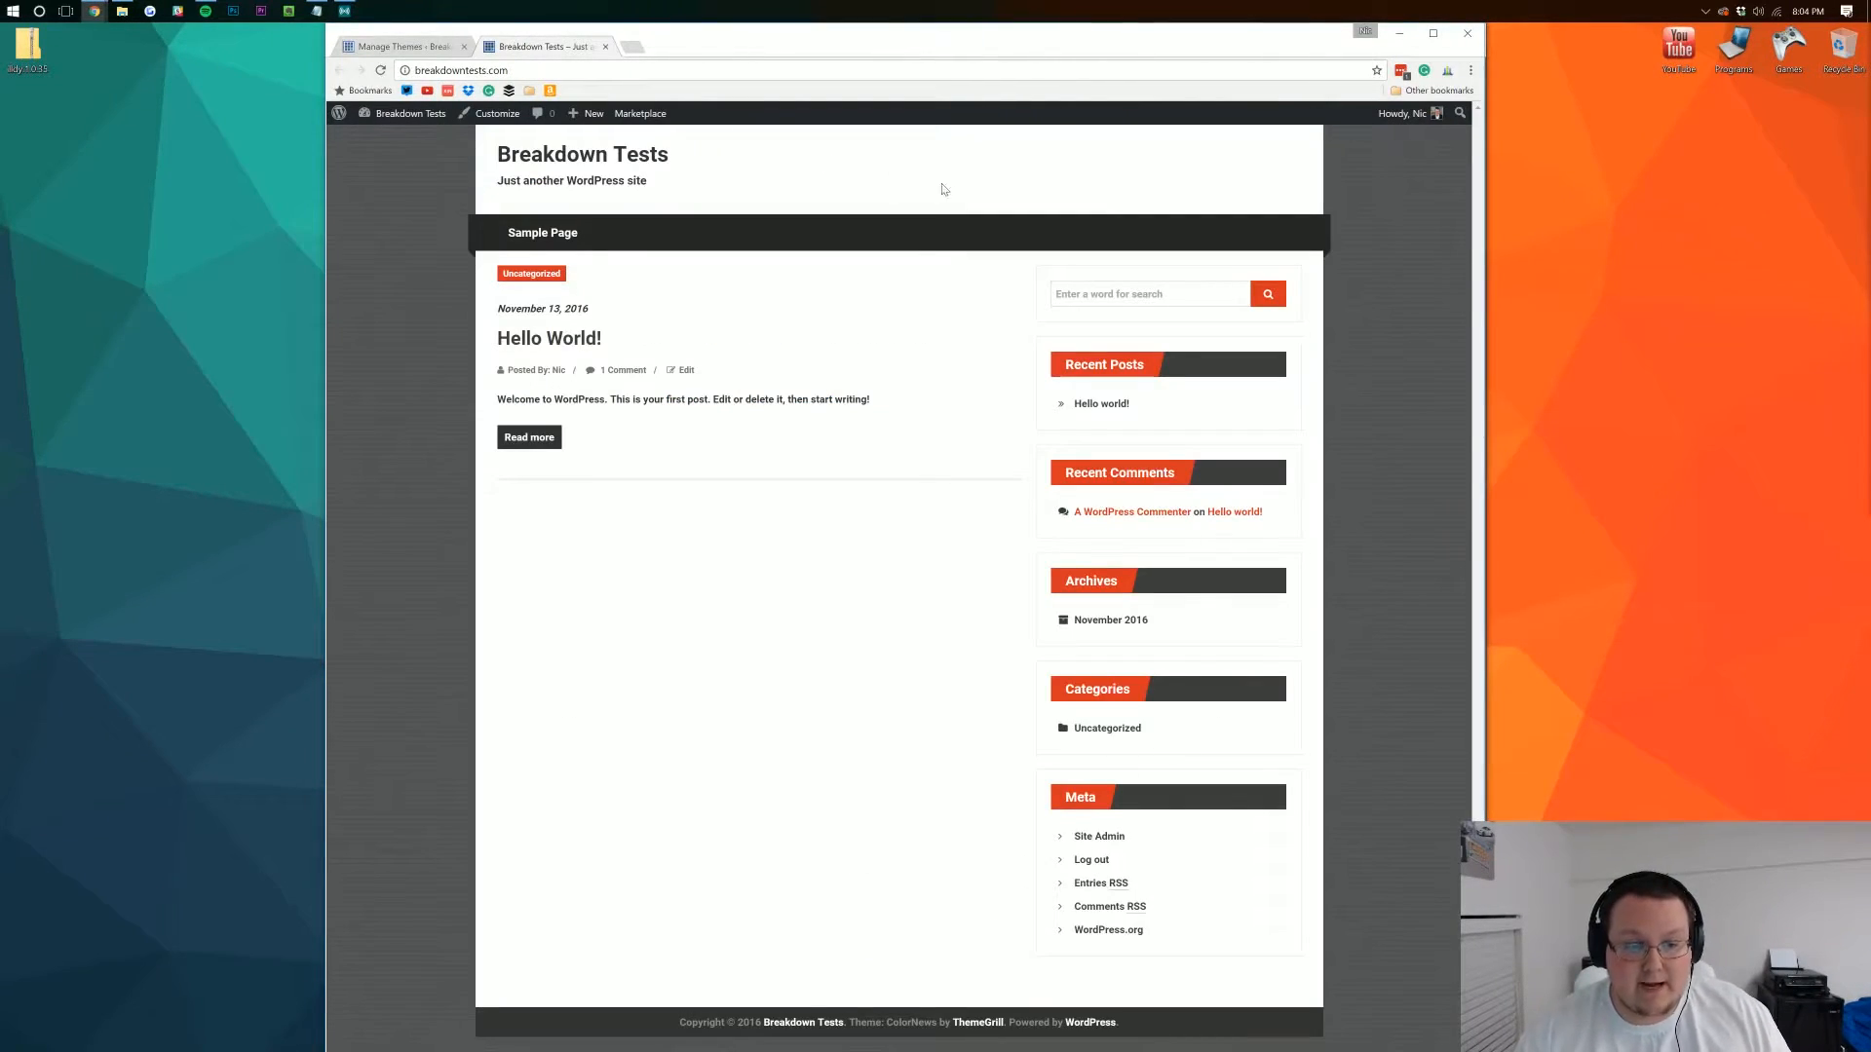
key(F5)
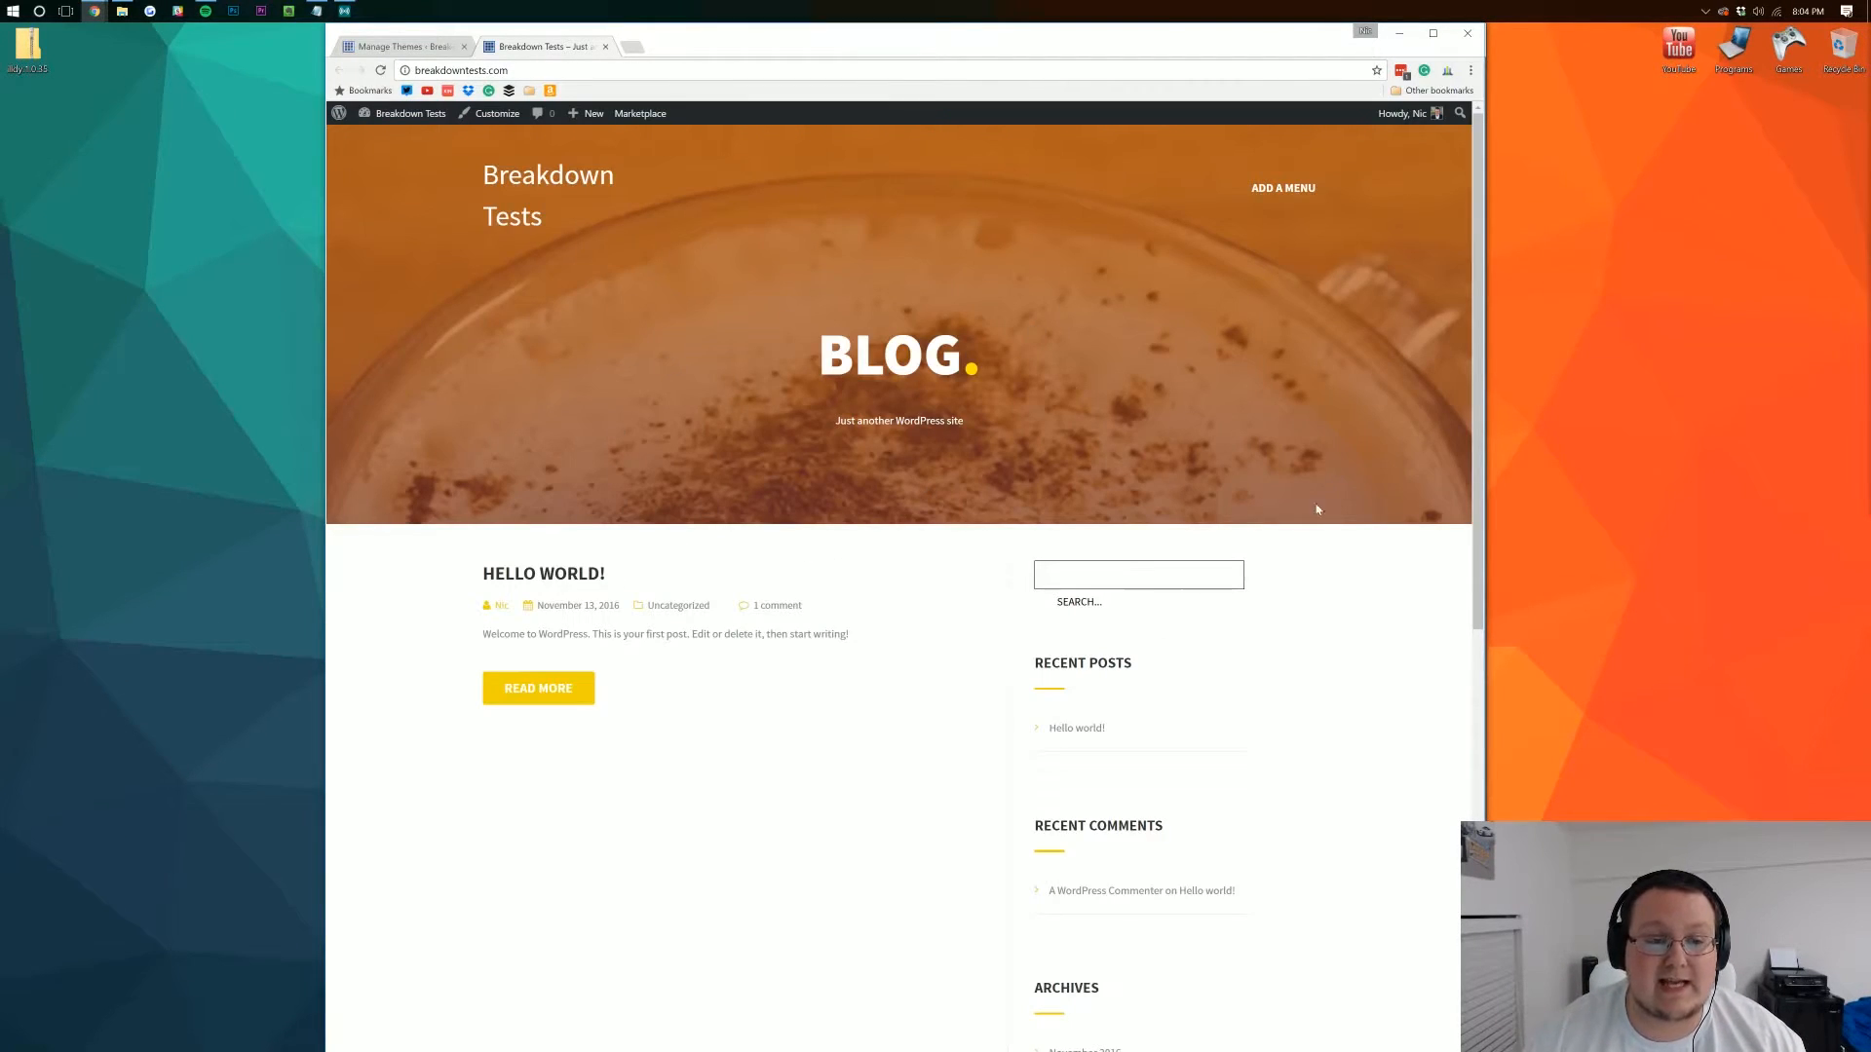
scroll(831, 484, down, 5)
scroll(830, 484, up, 5)
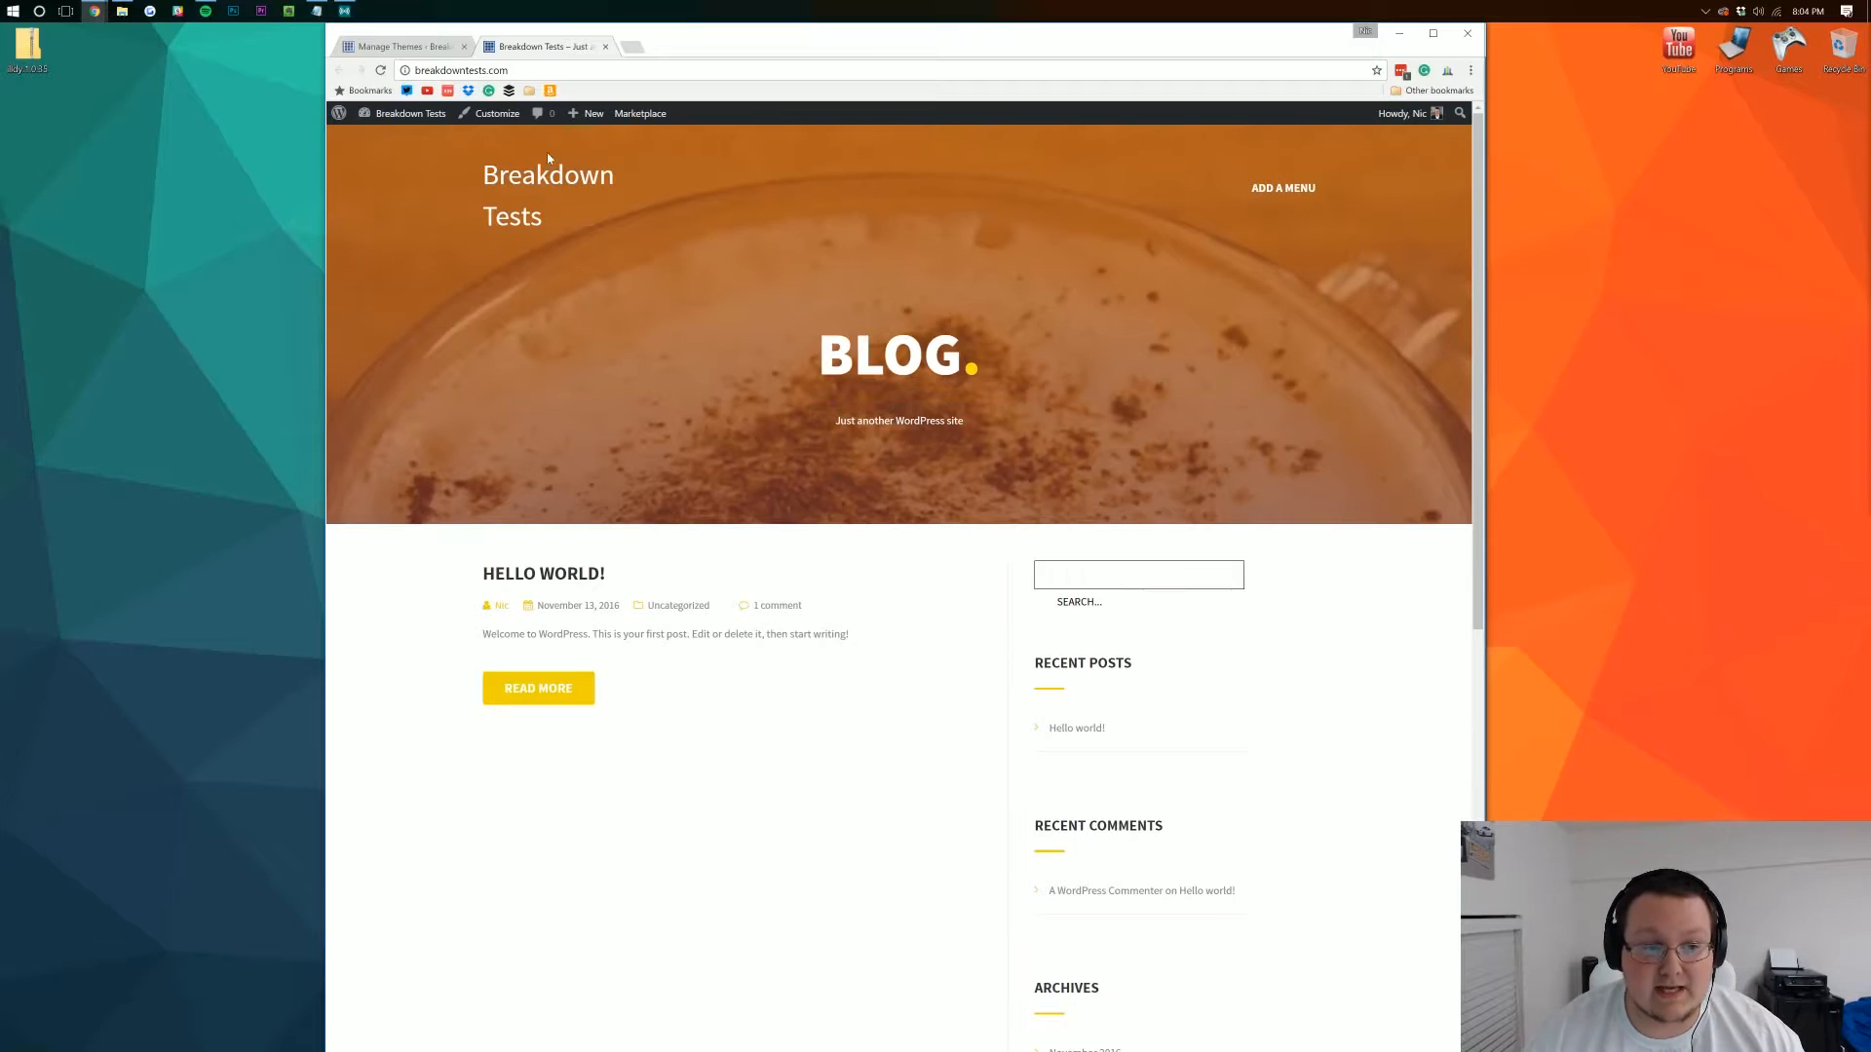
- Open the Preloader settings within the General Options of the Illdy theme customization
click(432, 54)
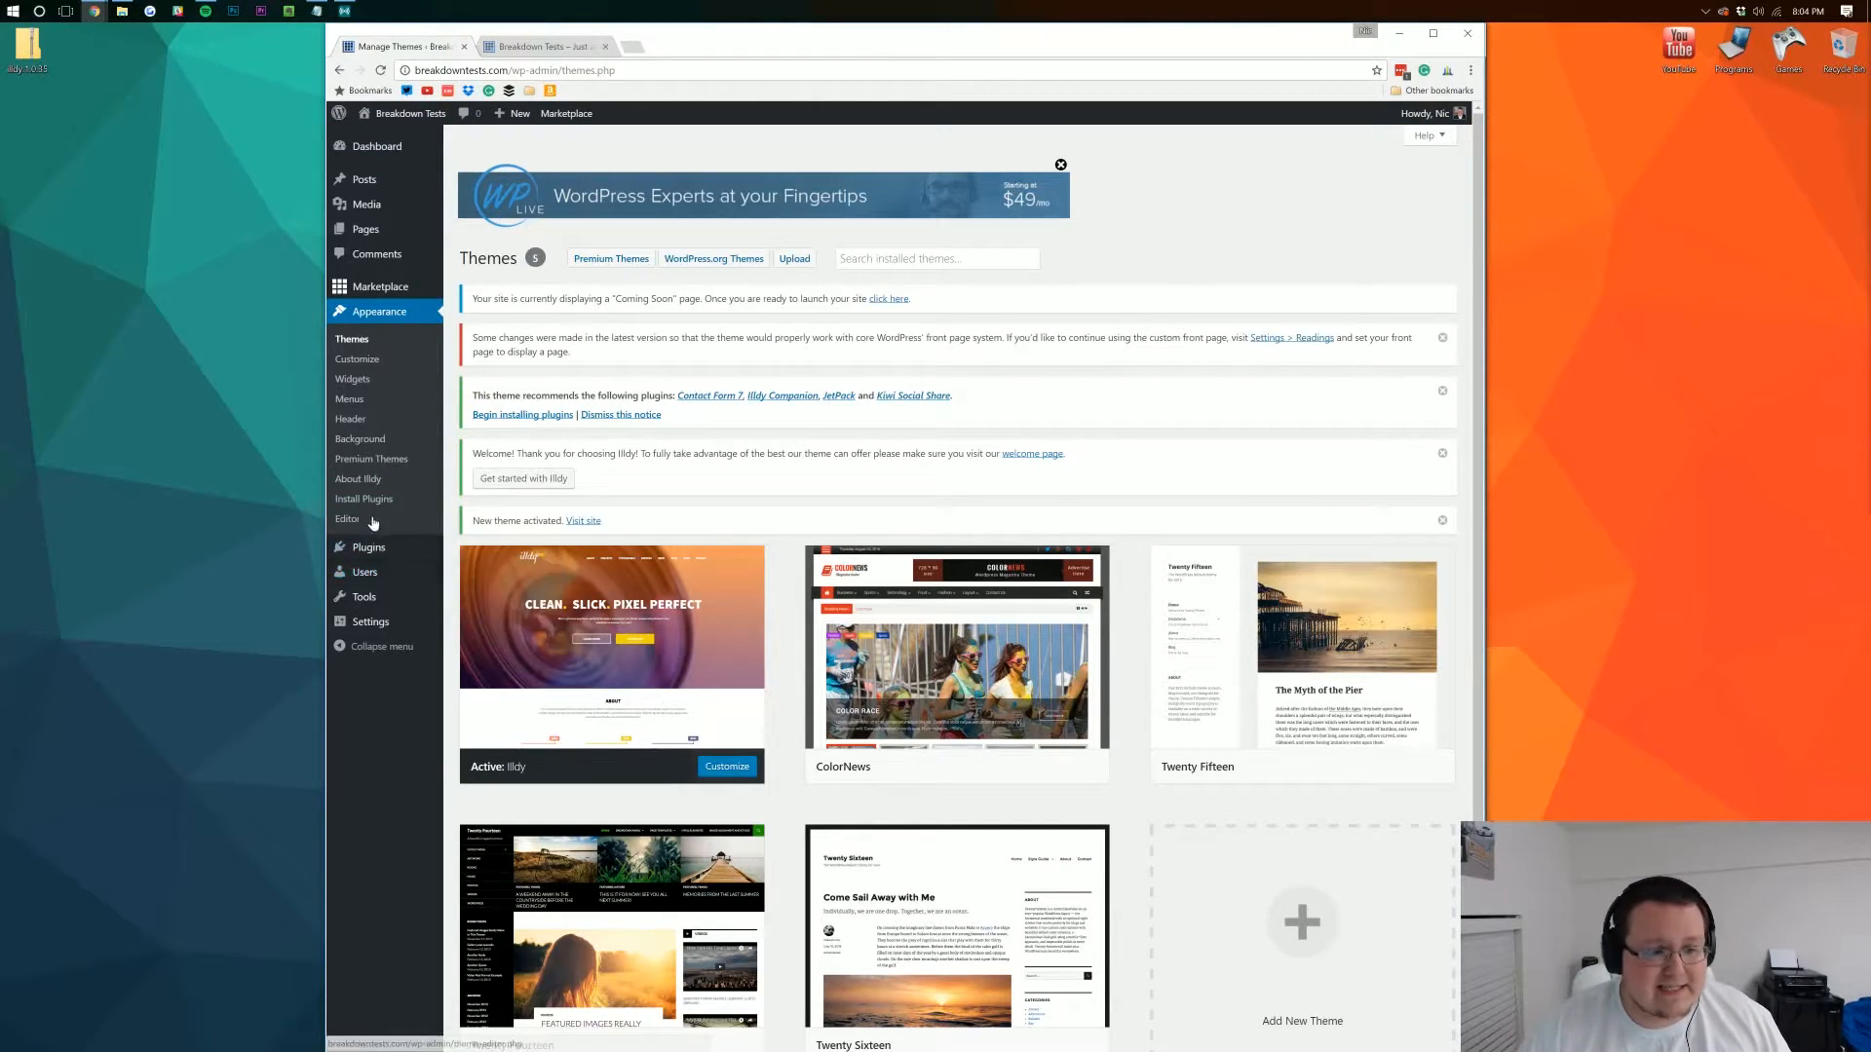
click(388, 364)
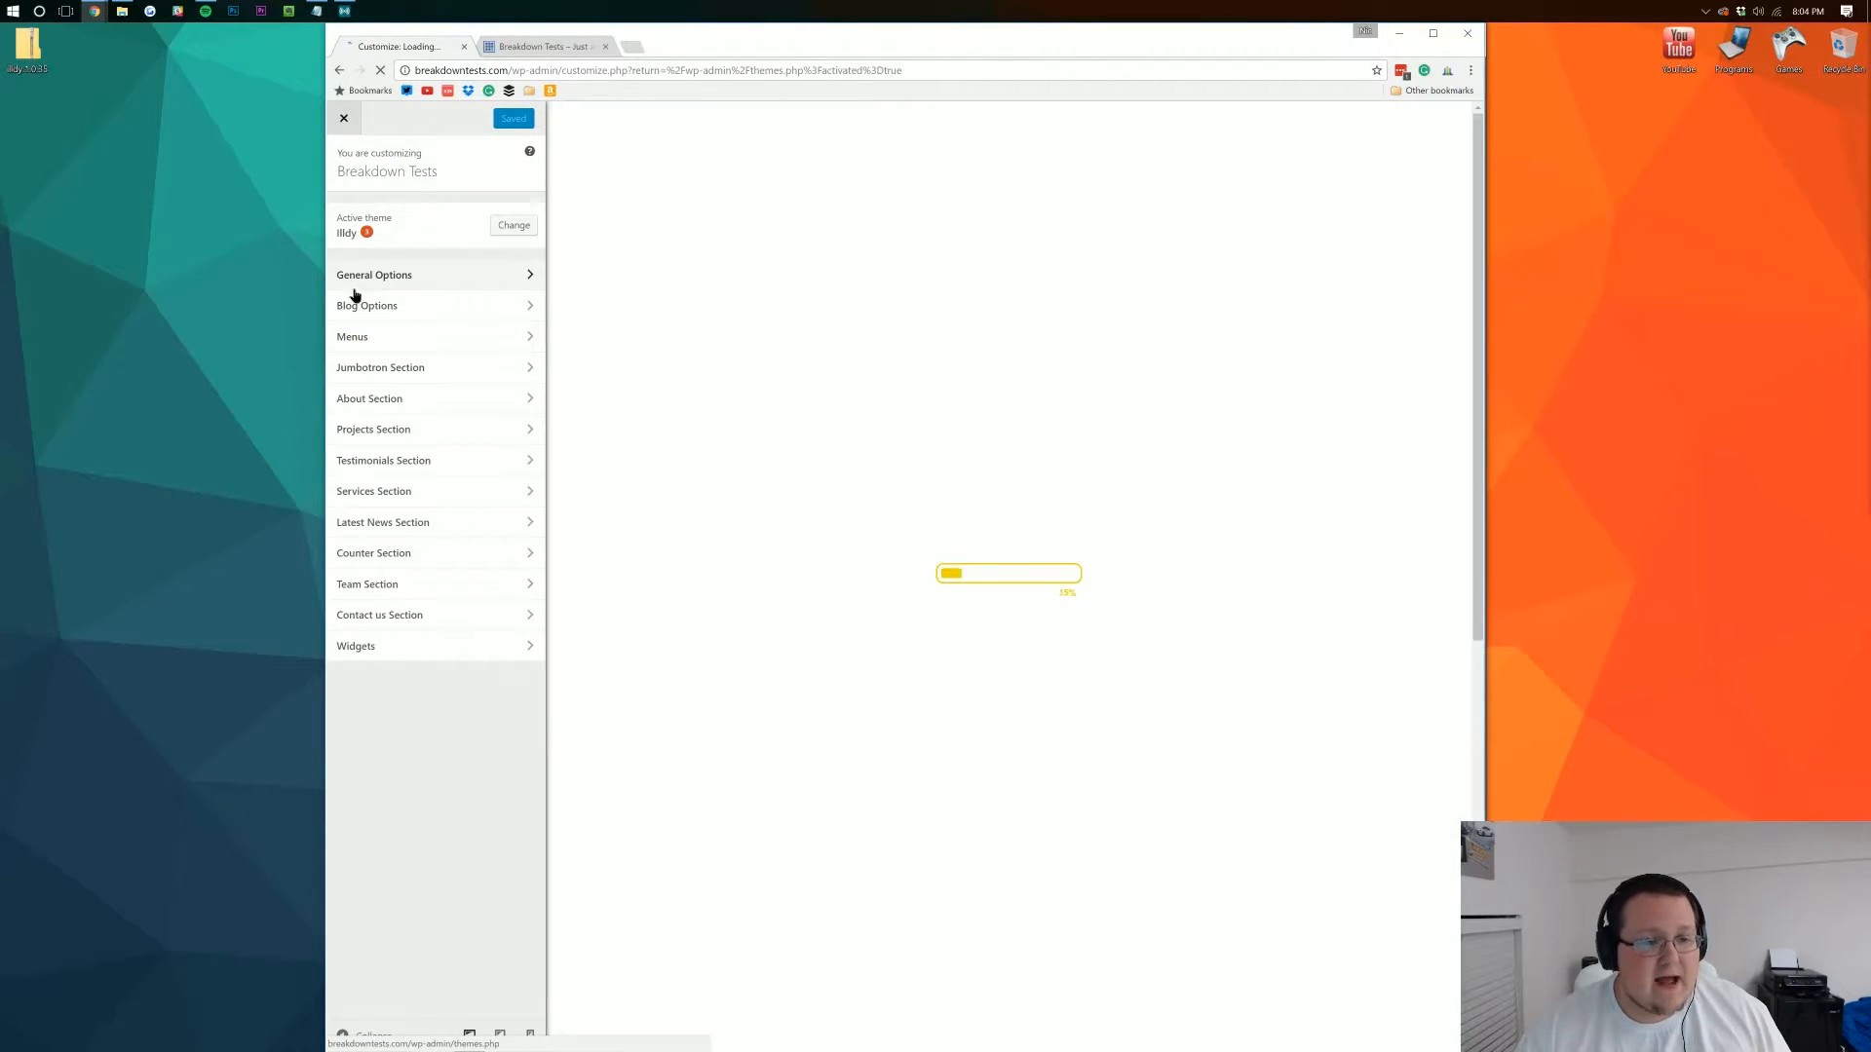
click(359, 277)
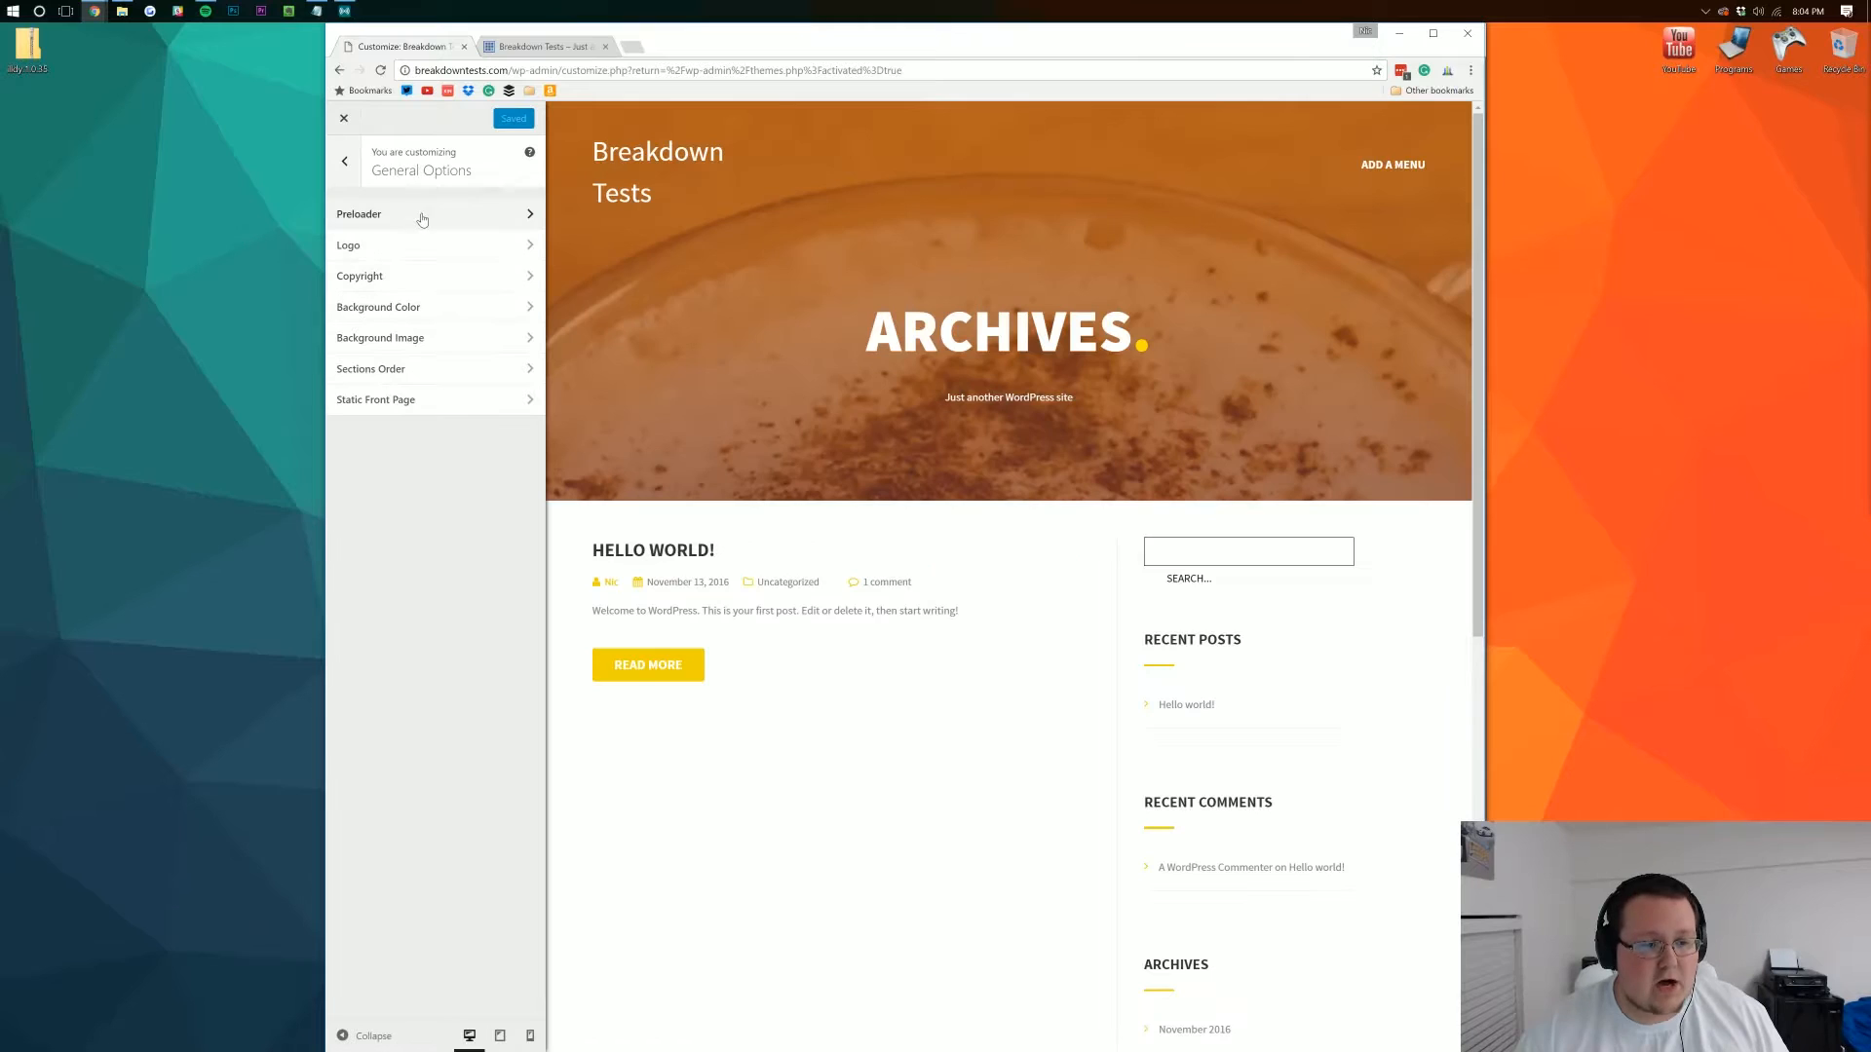
click(417, 216)
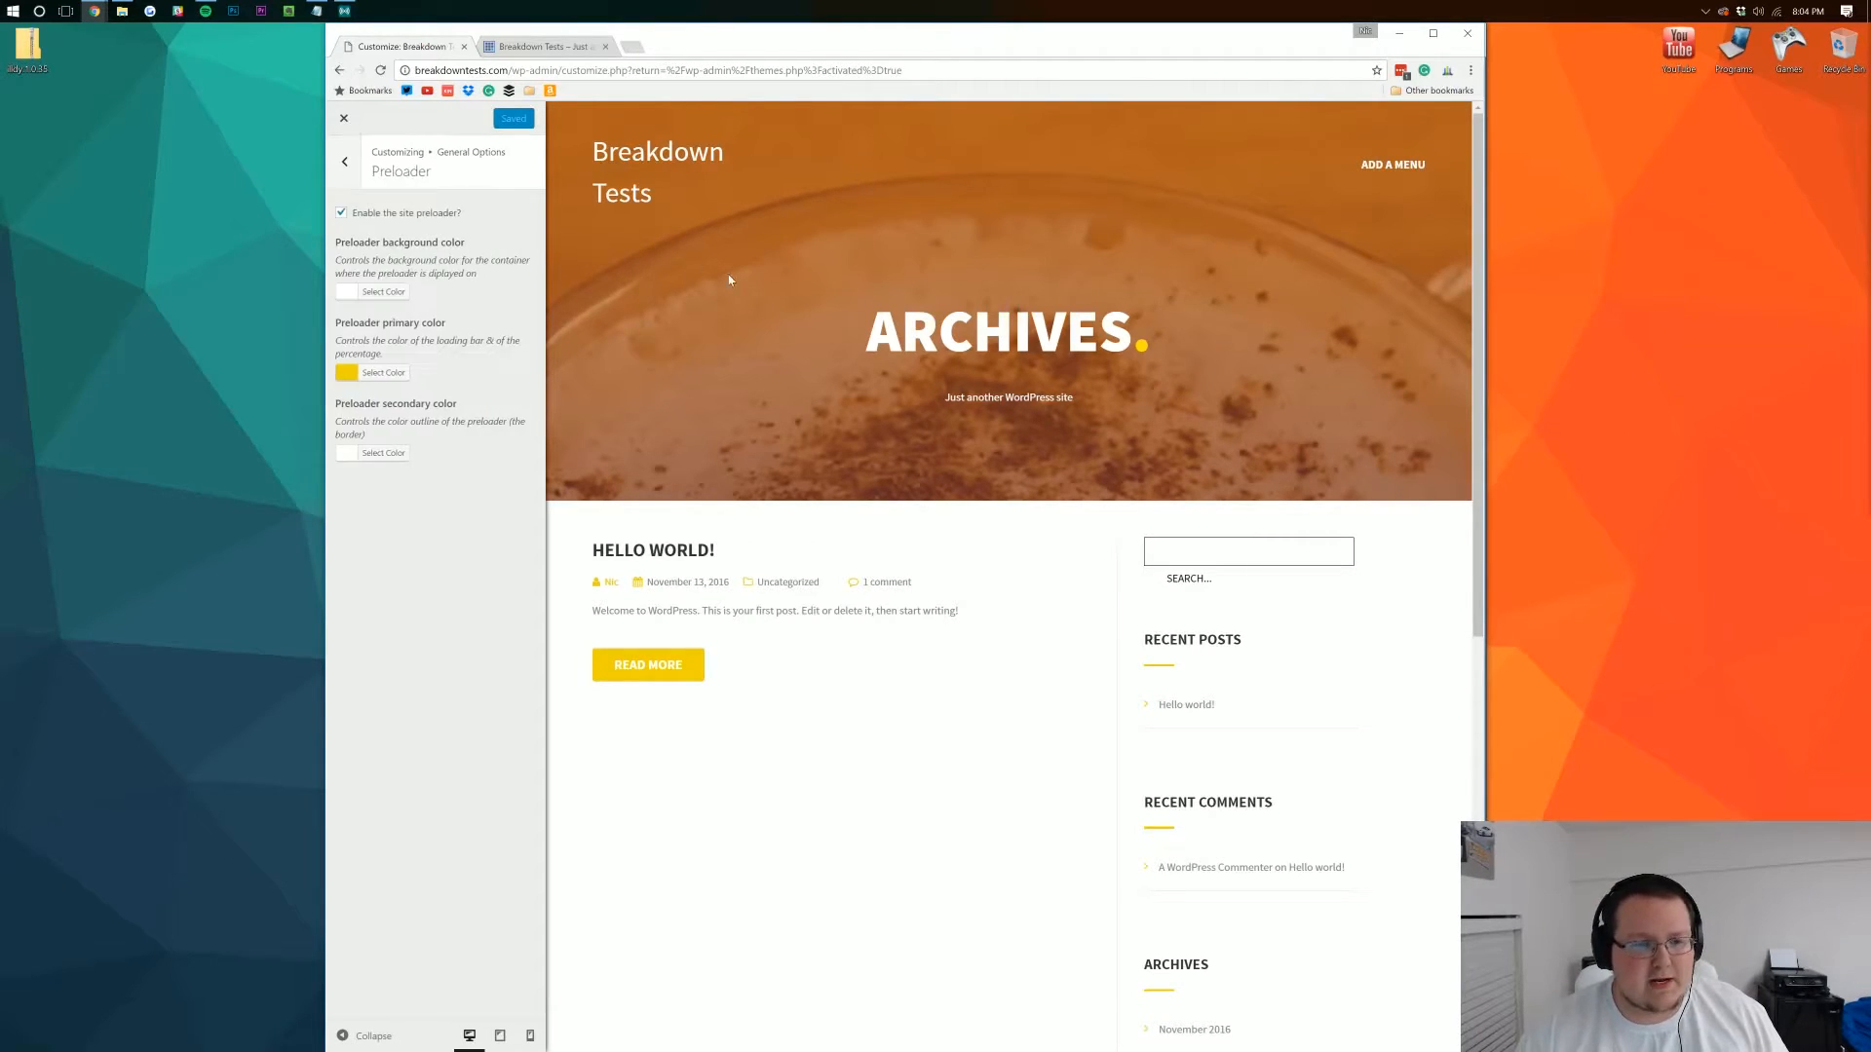
- Check the Logo settings in General Options and return to the main customization list
click(353, 166)
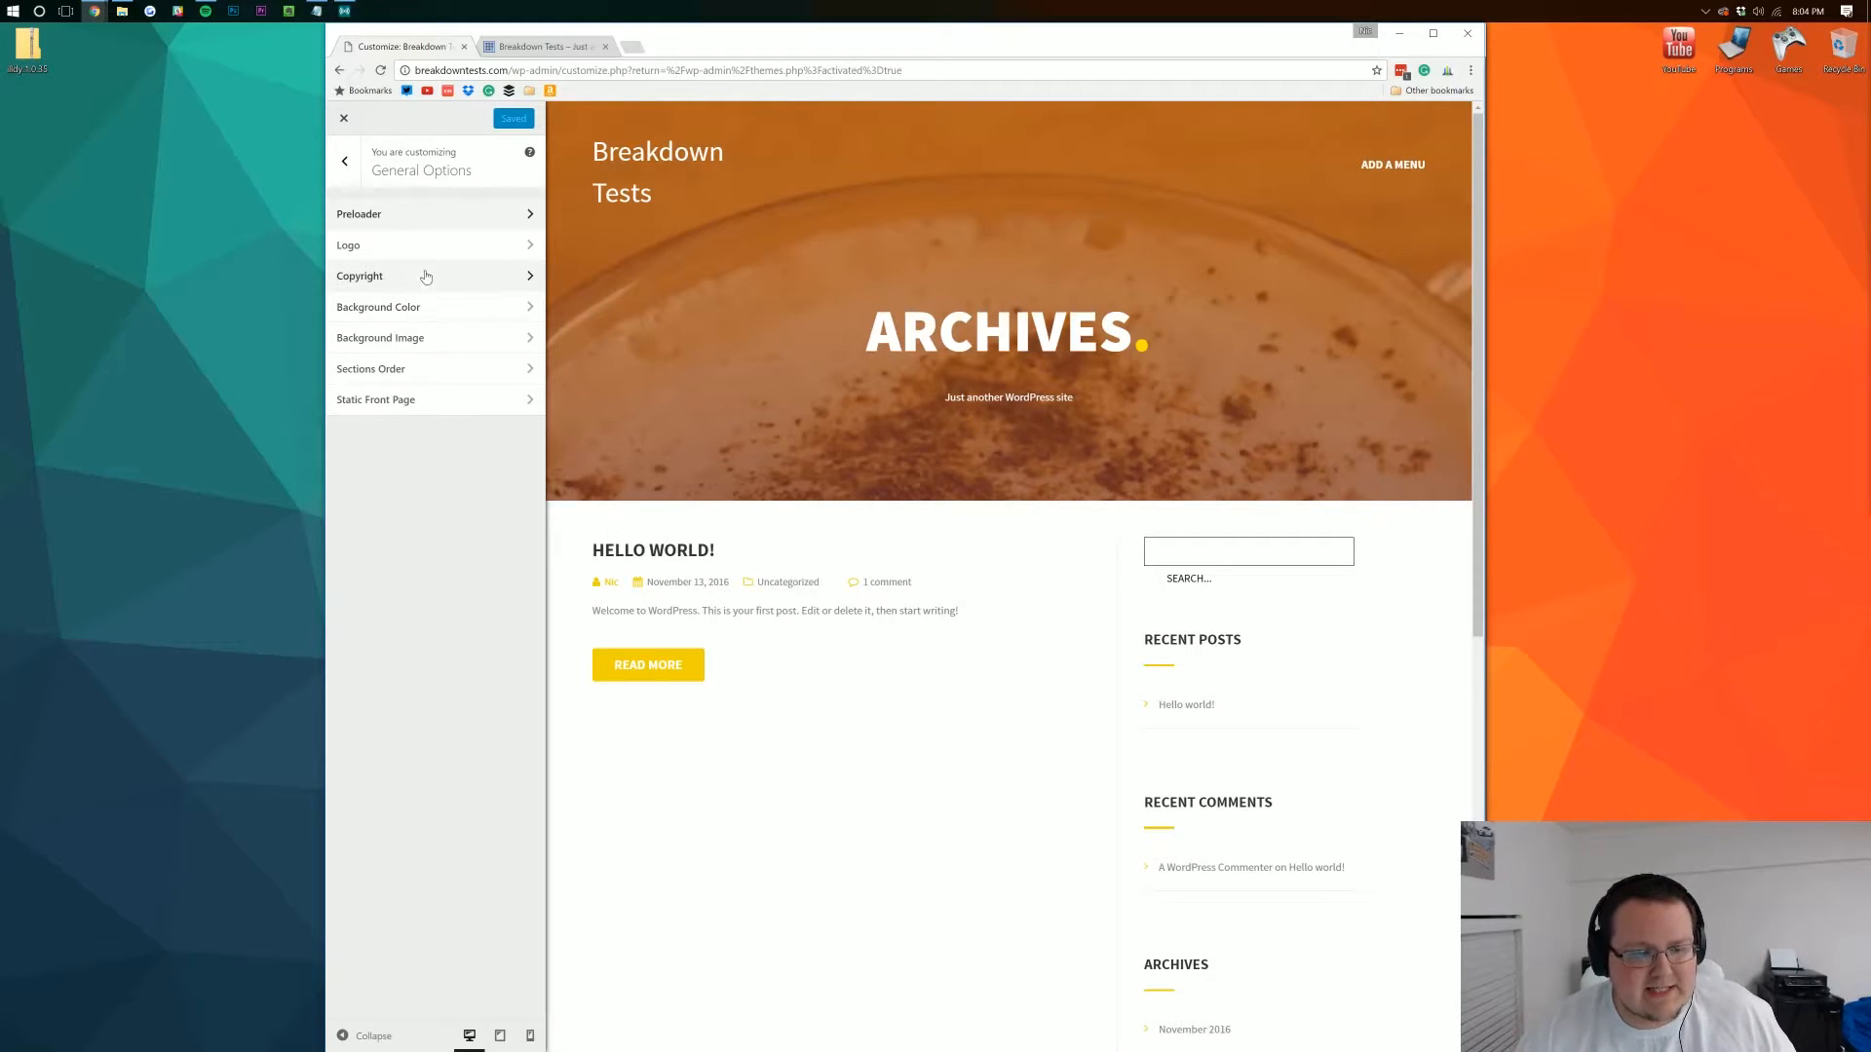
click(368, 245)
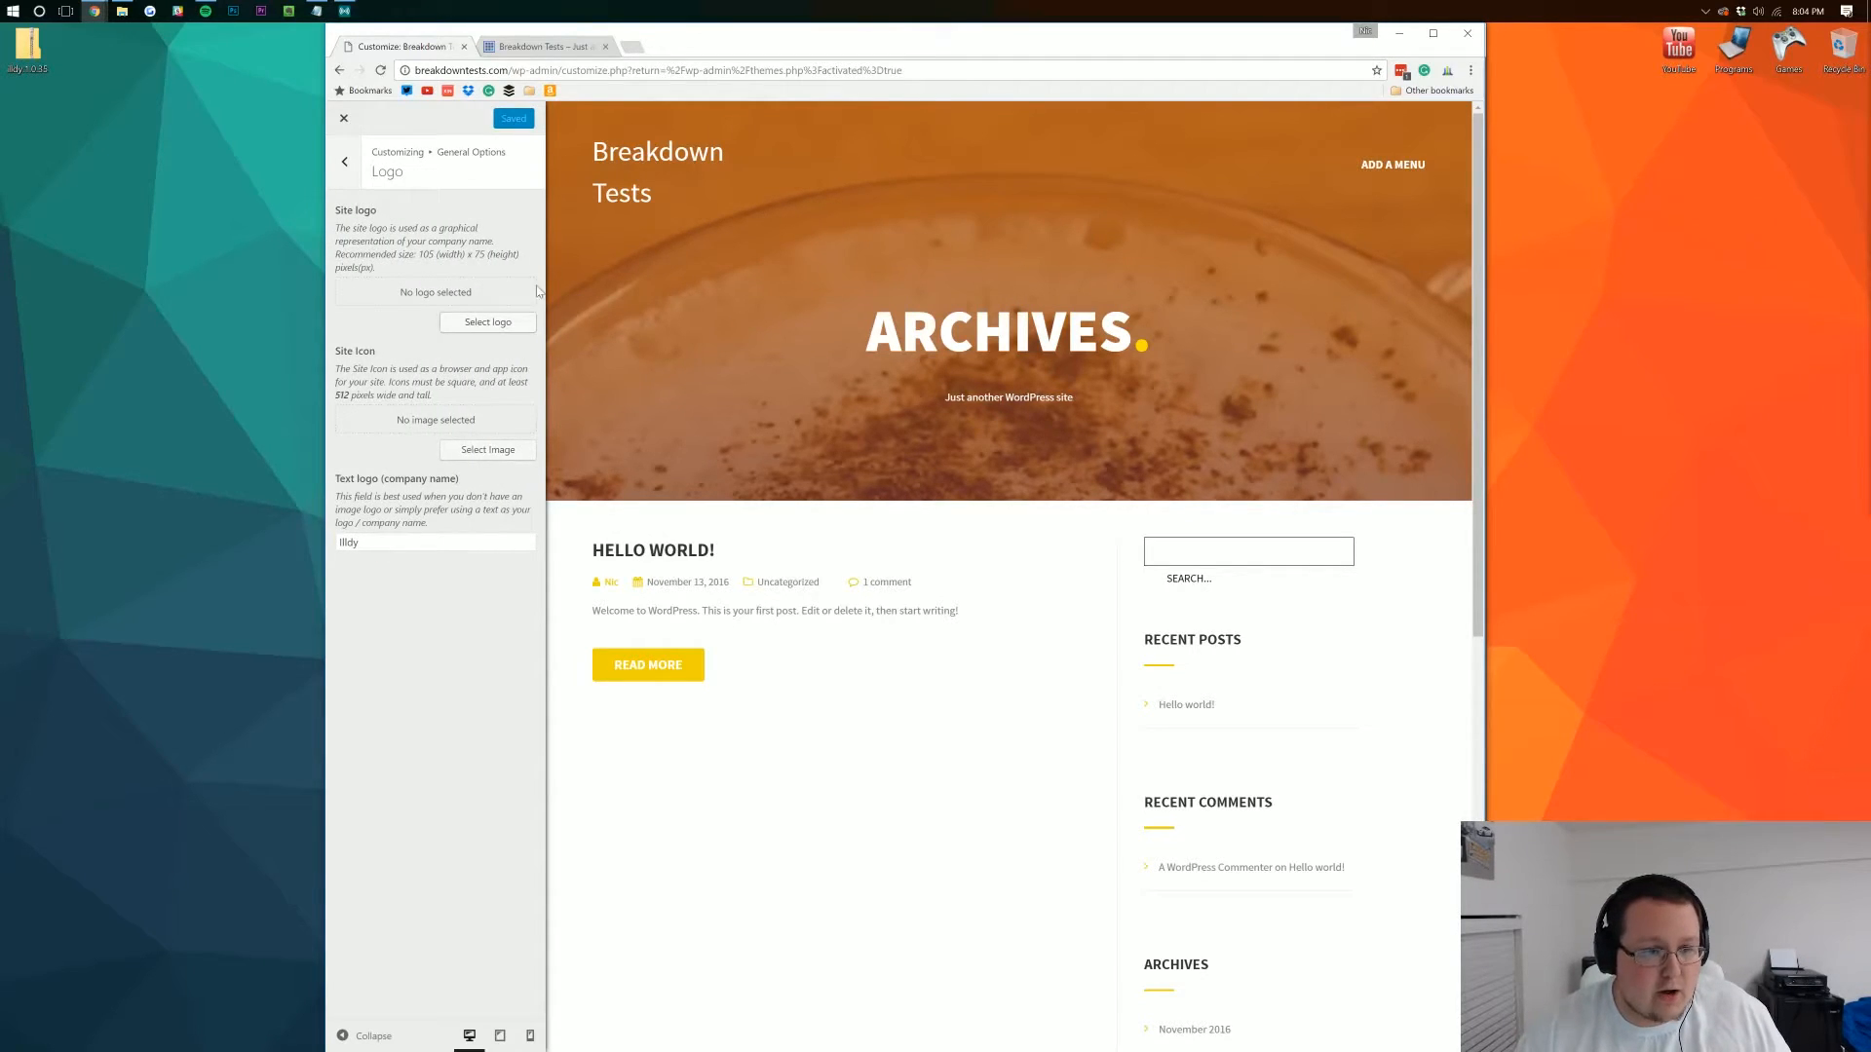
click(351, 177)
click(349, 168)
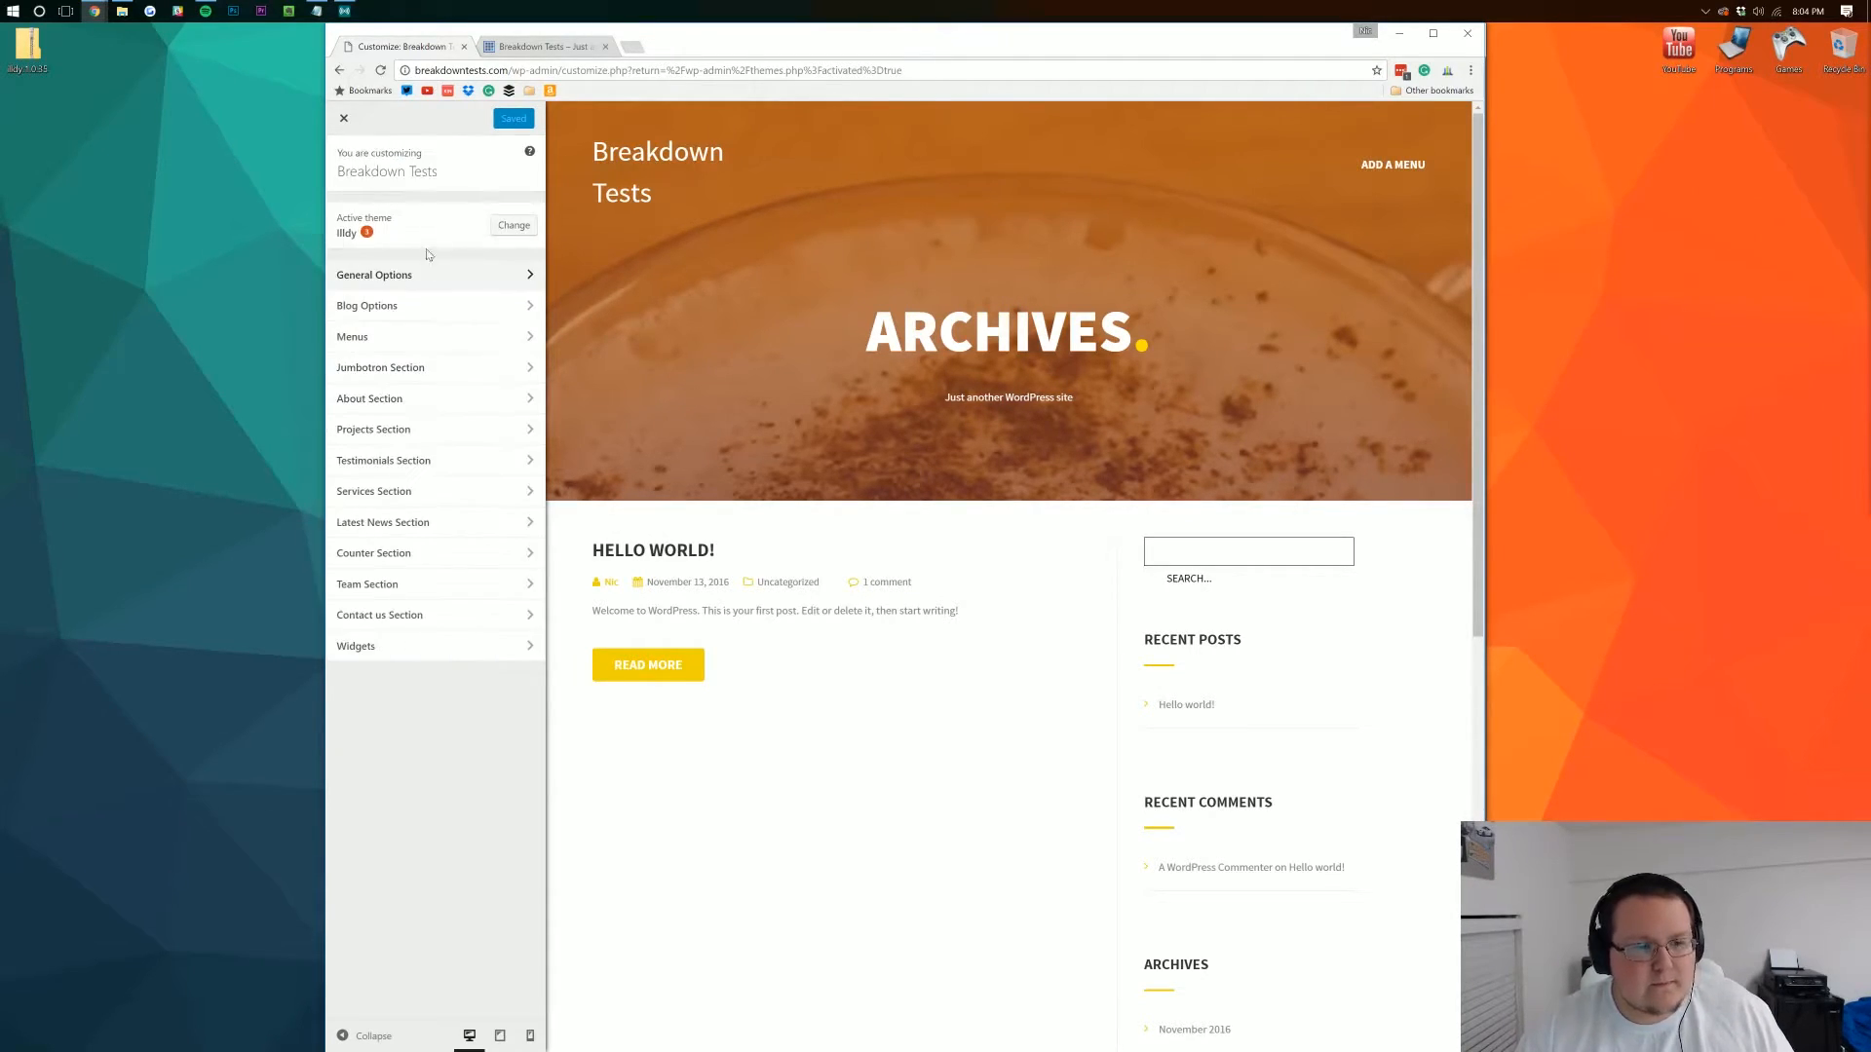
- Create a new navigation menu named Main
click(389, 337)
click(480, 256)
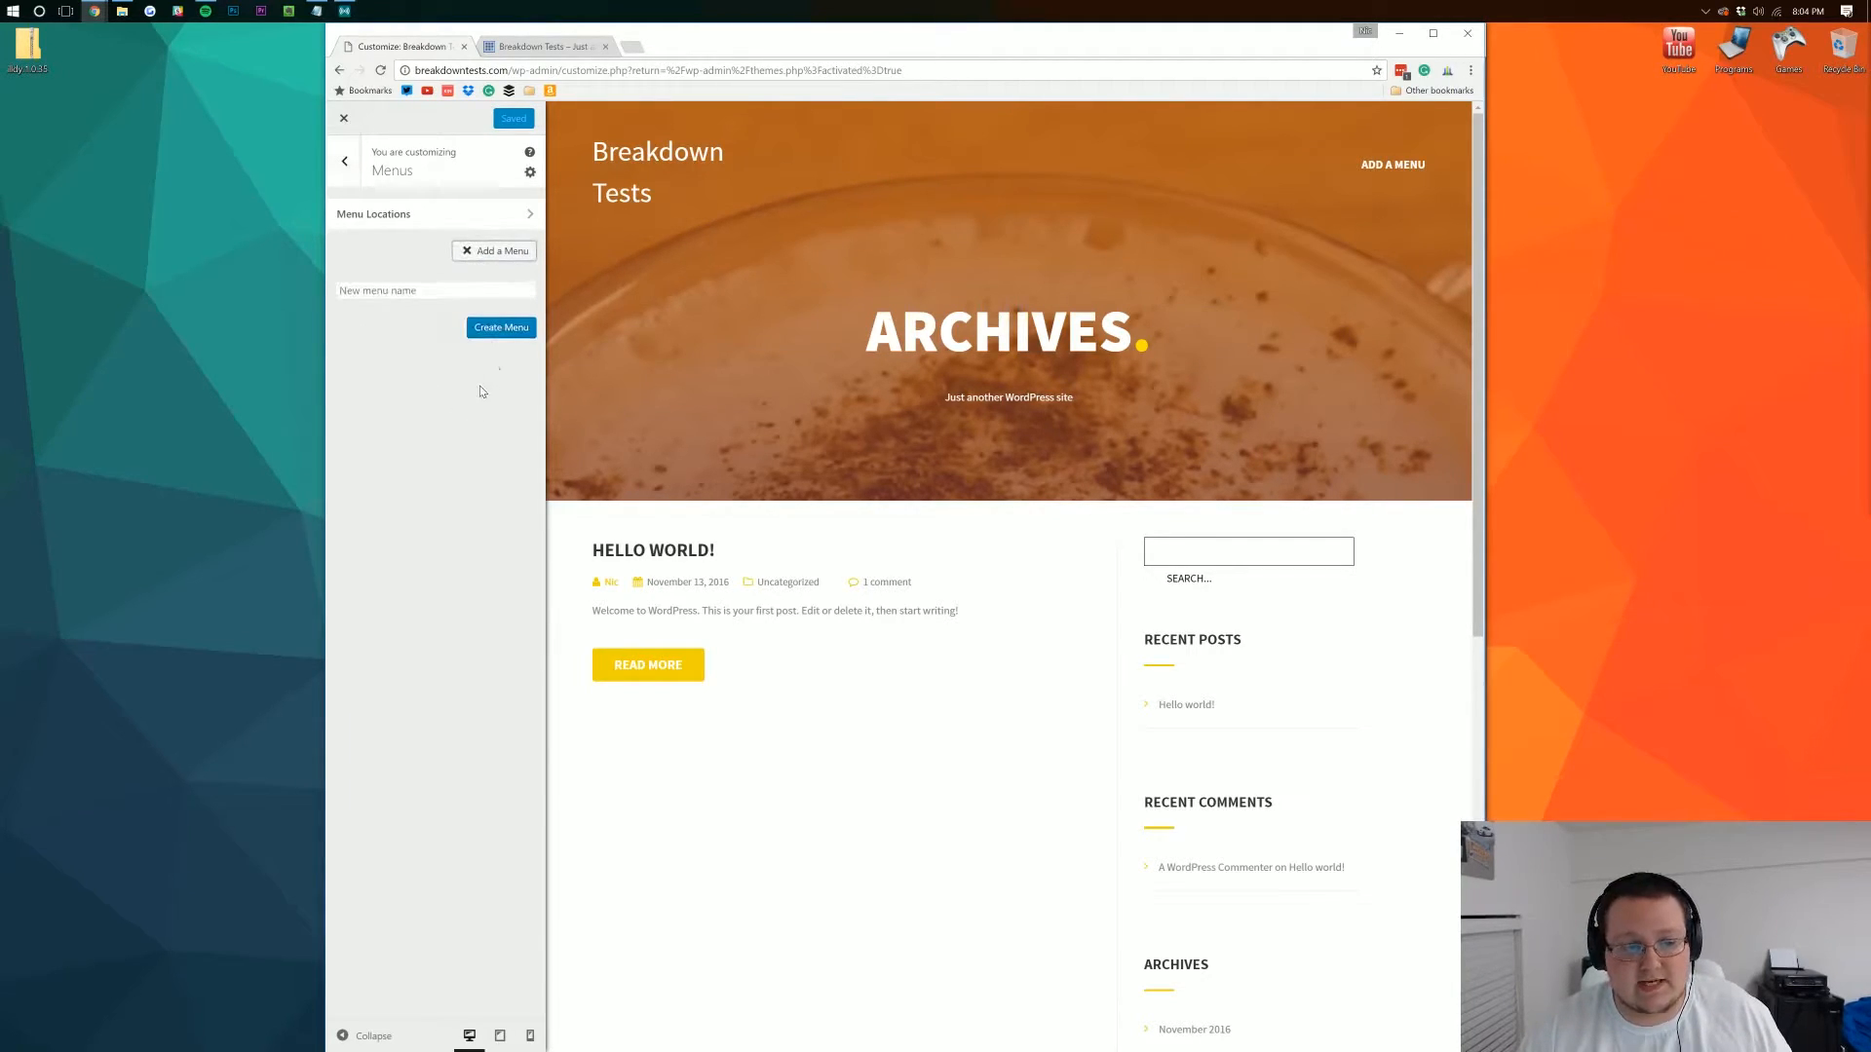
text(Main)
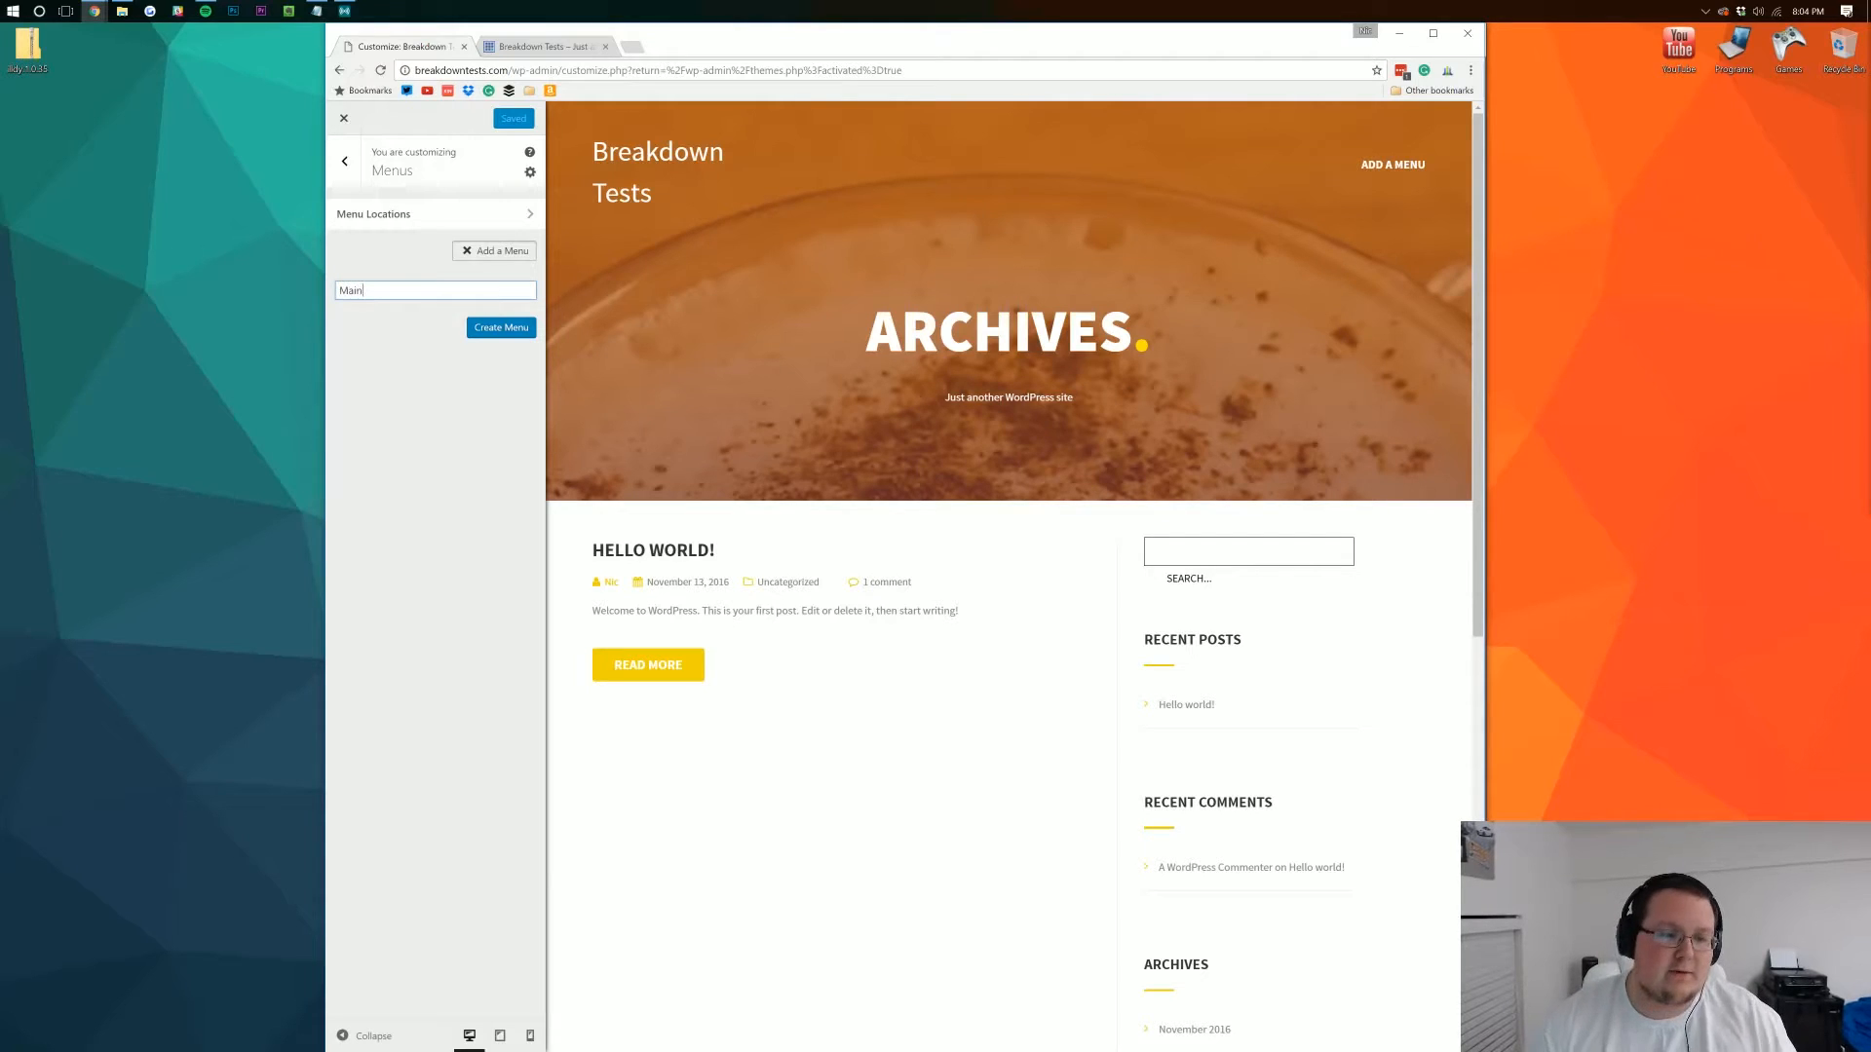
click(523, 331)
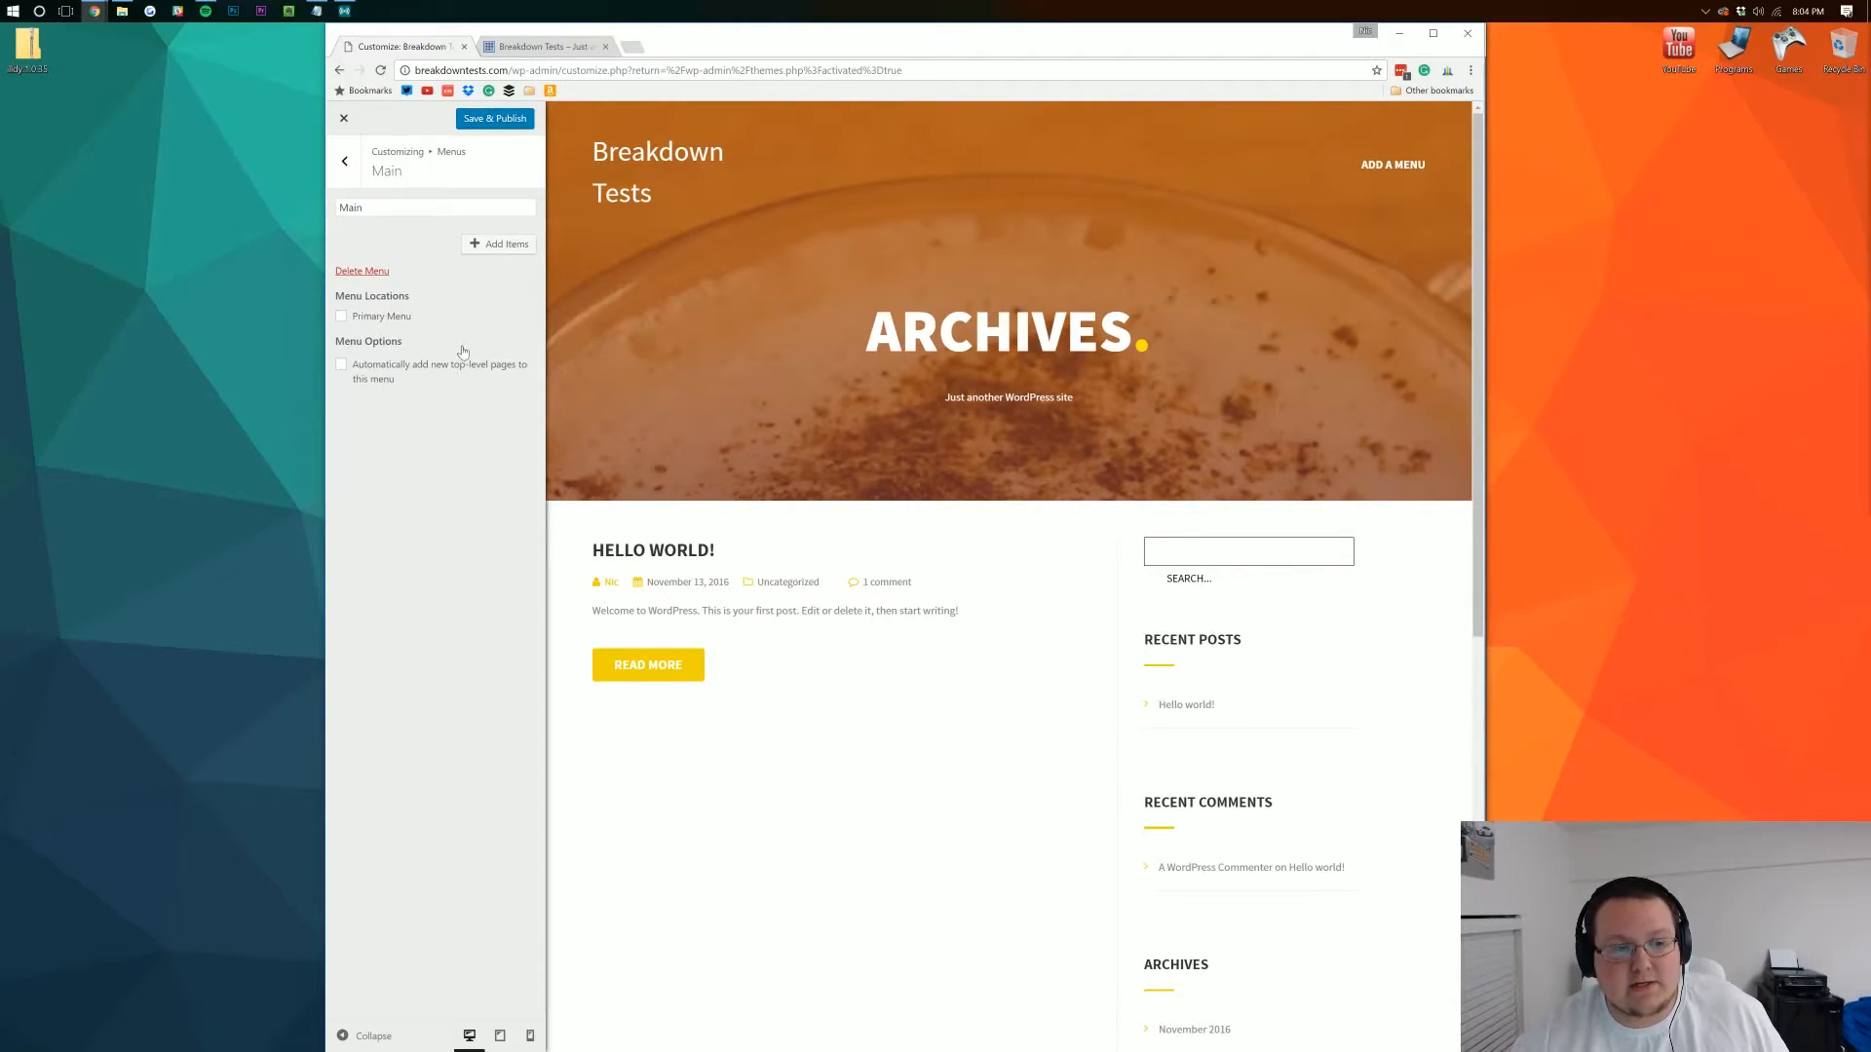
click(475, 245)
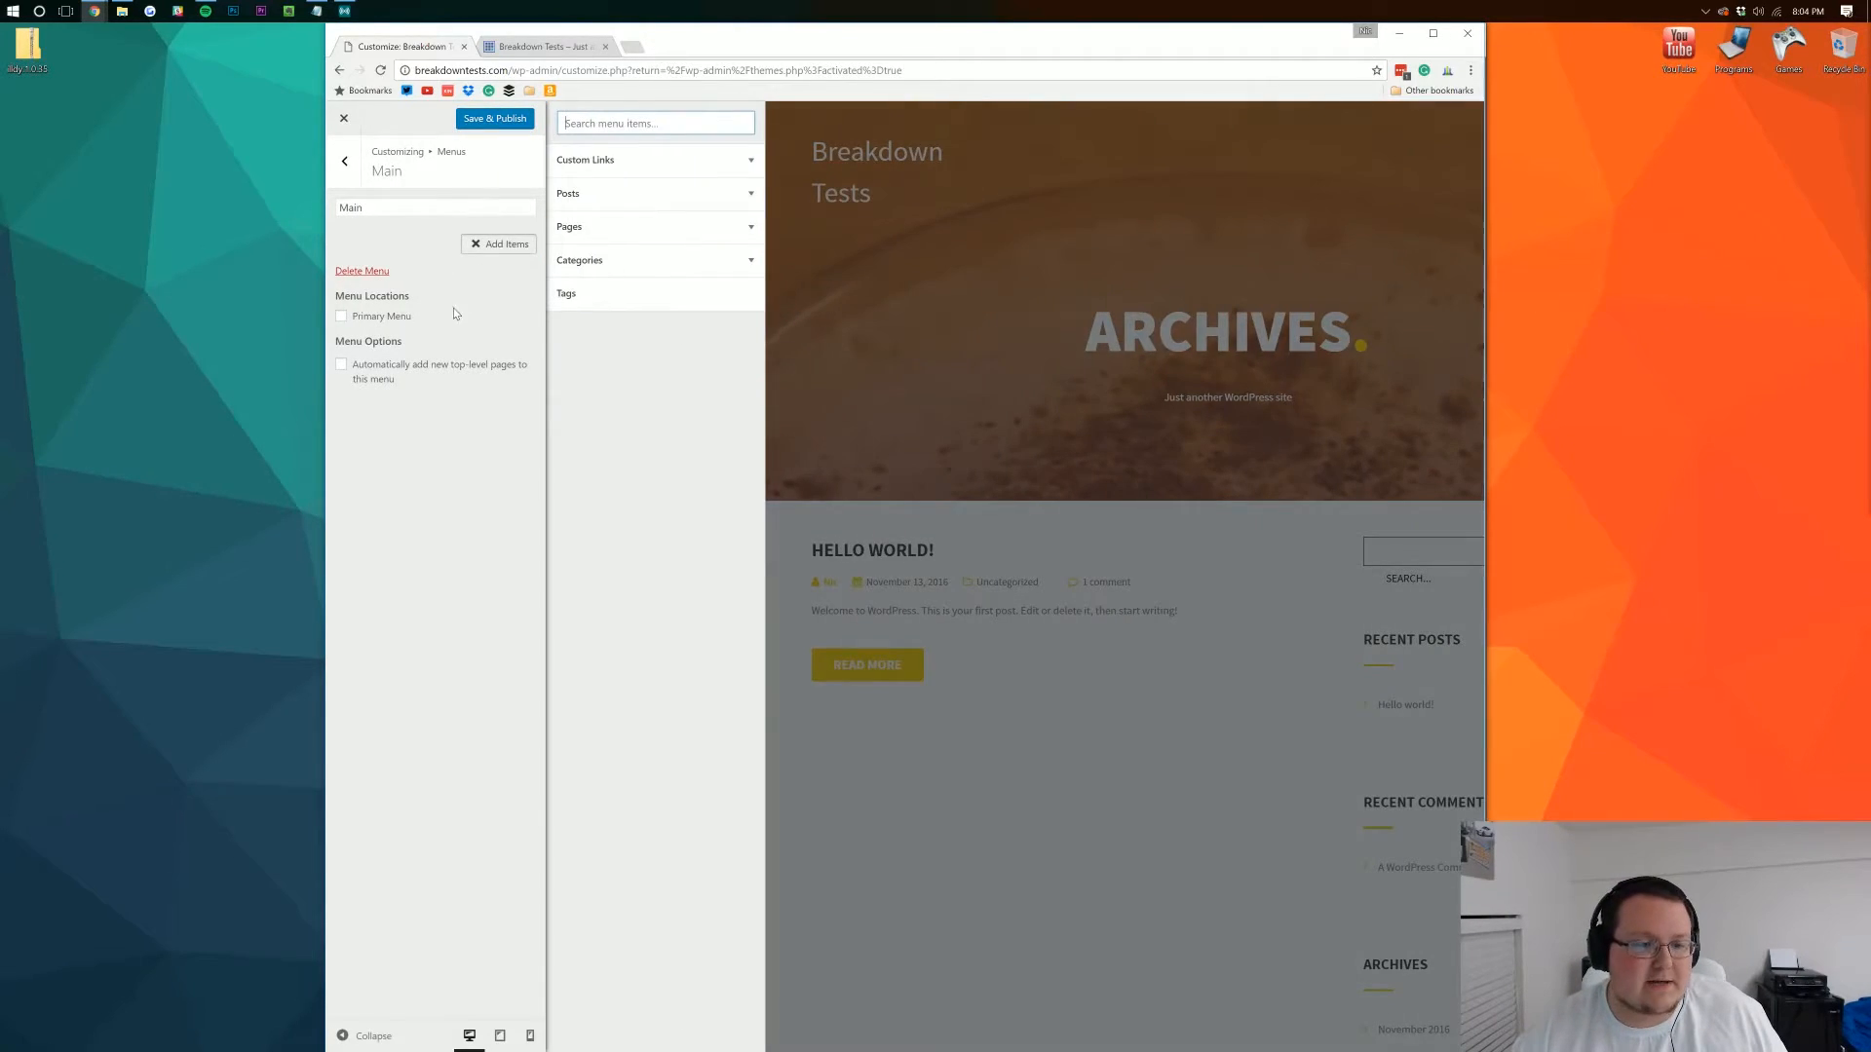
click(643, 162)
click(640, 187)
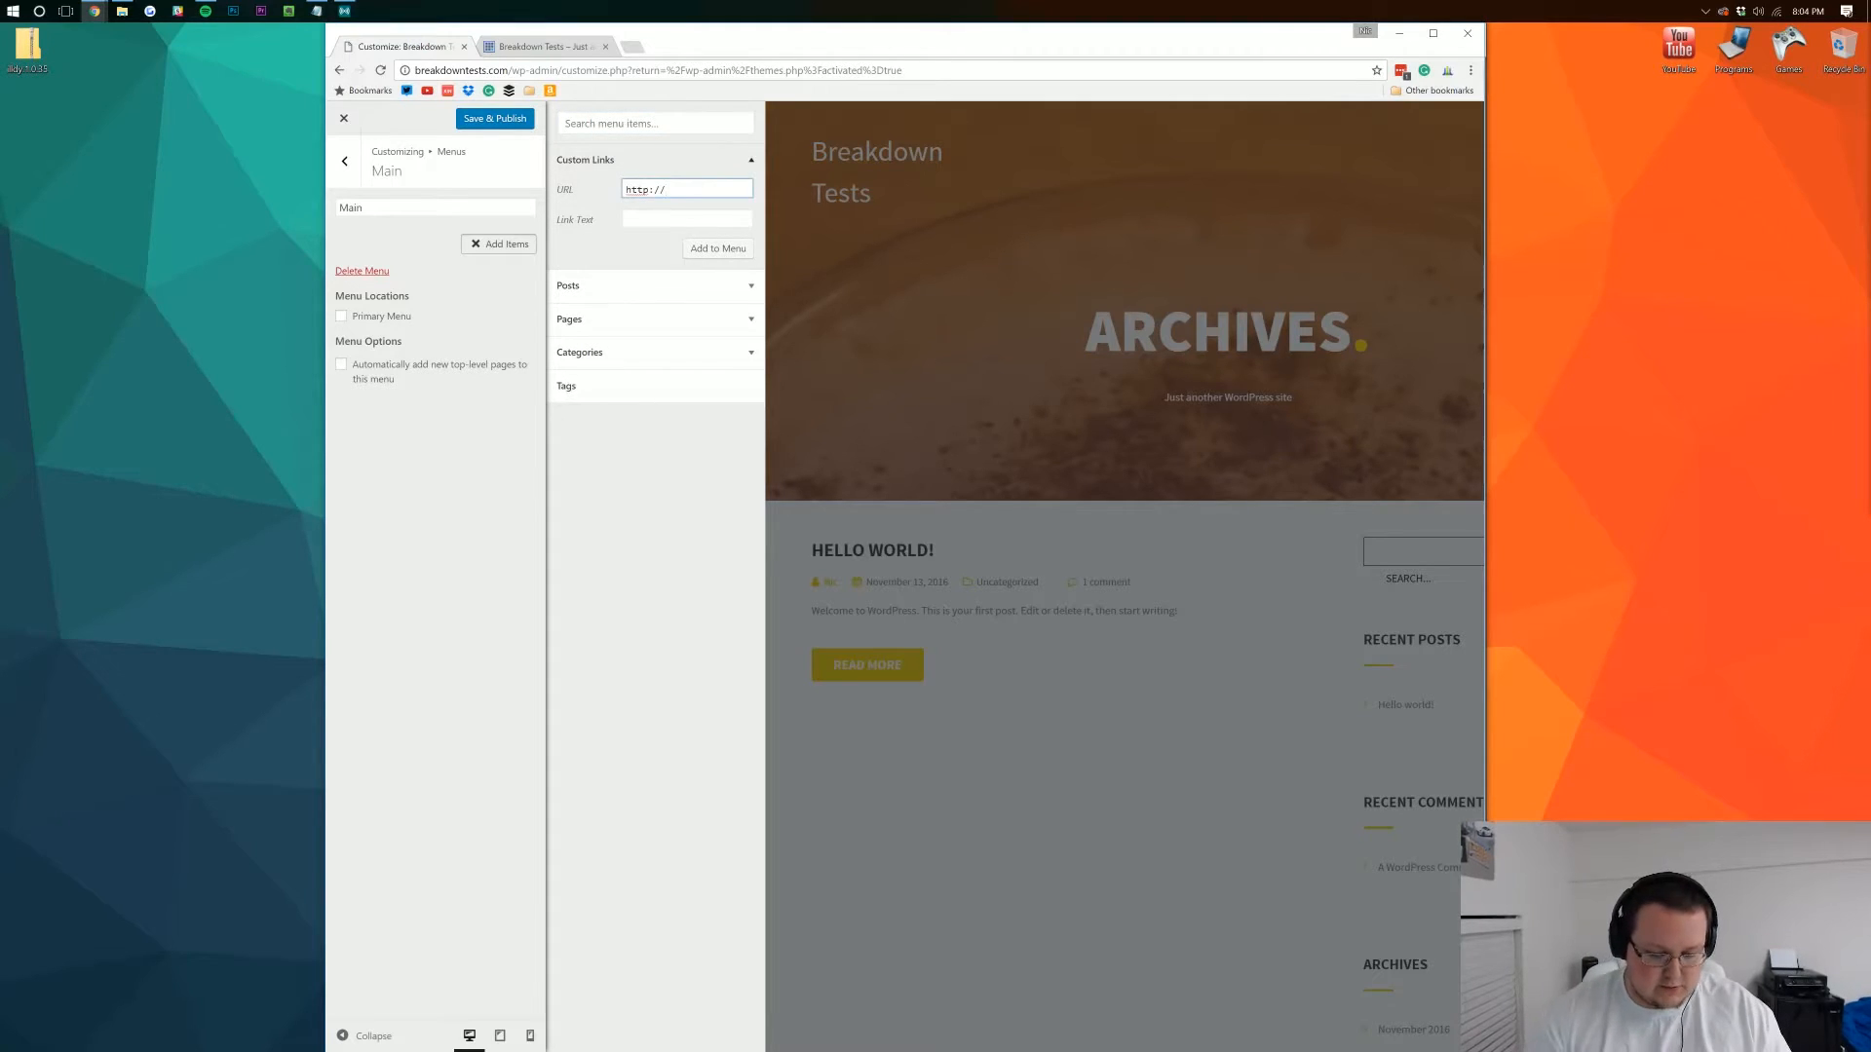
text(thebreakdown.xyz)
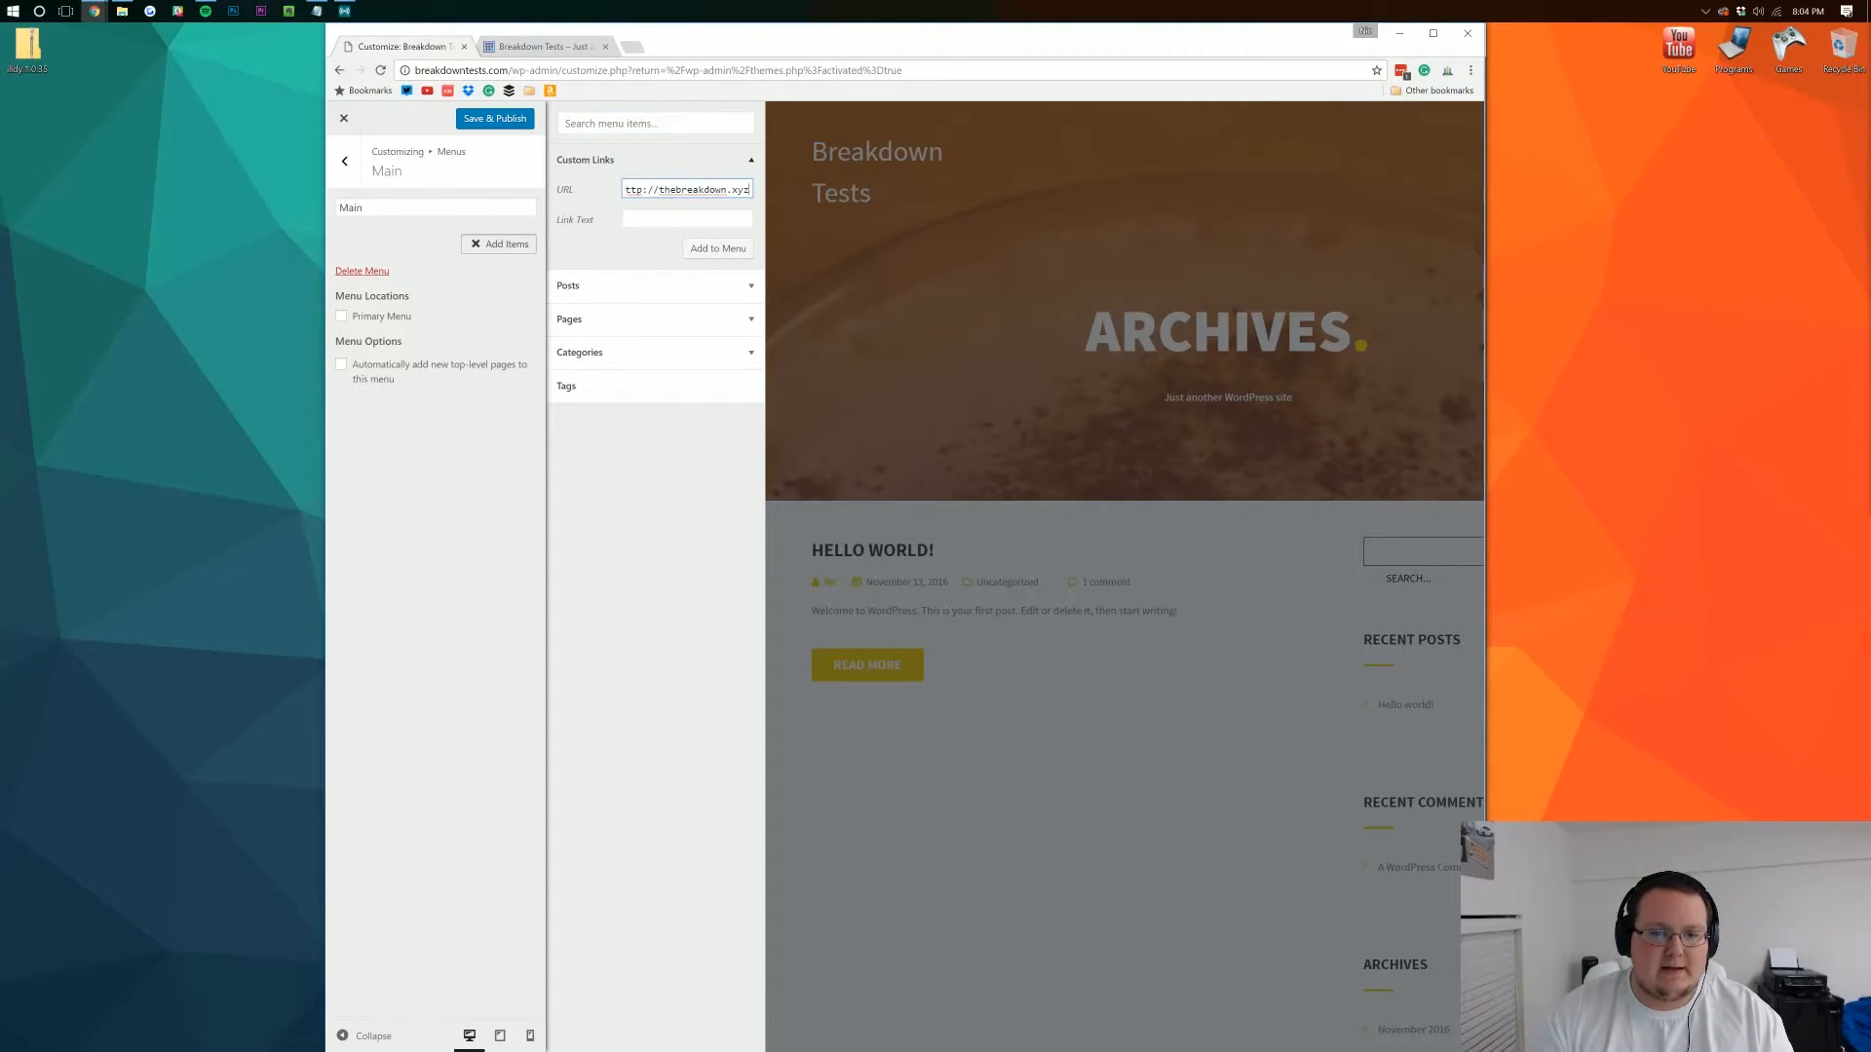
key(Tab)
text(Main Site)
click(700, 249)
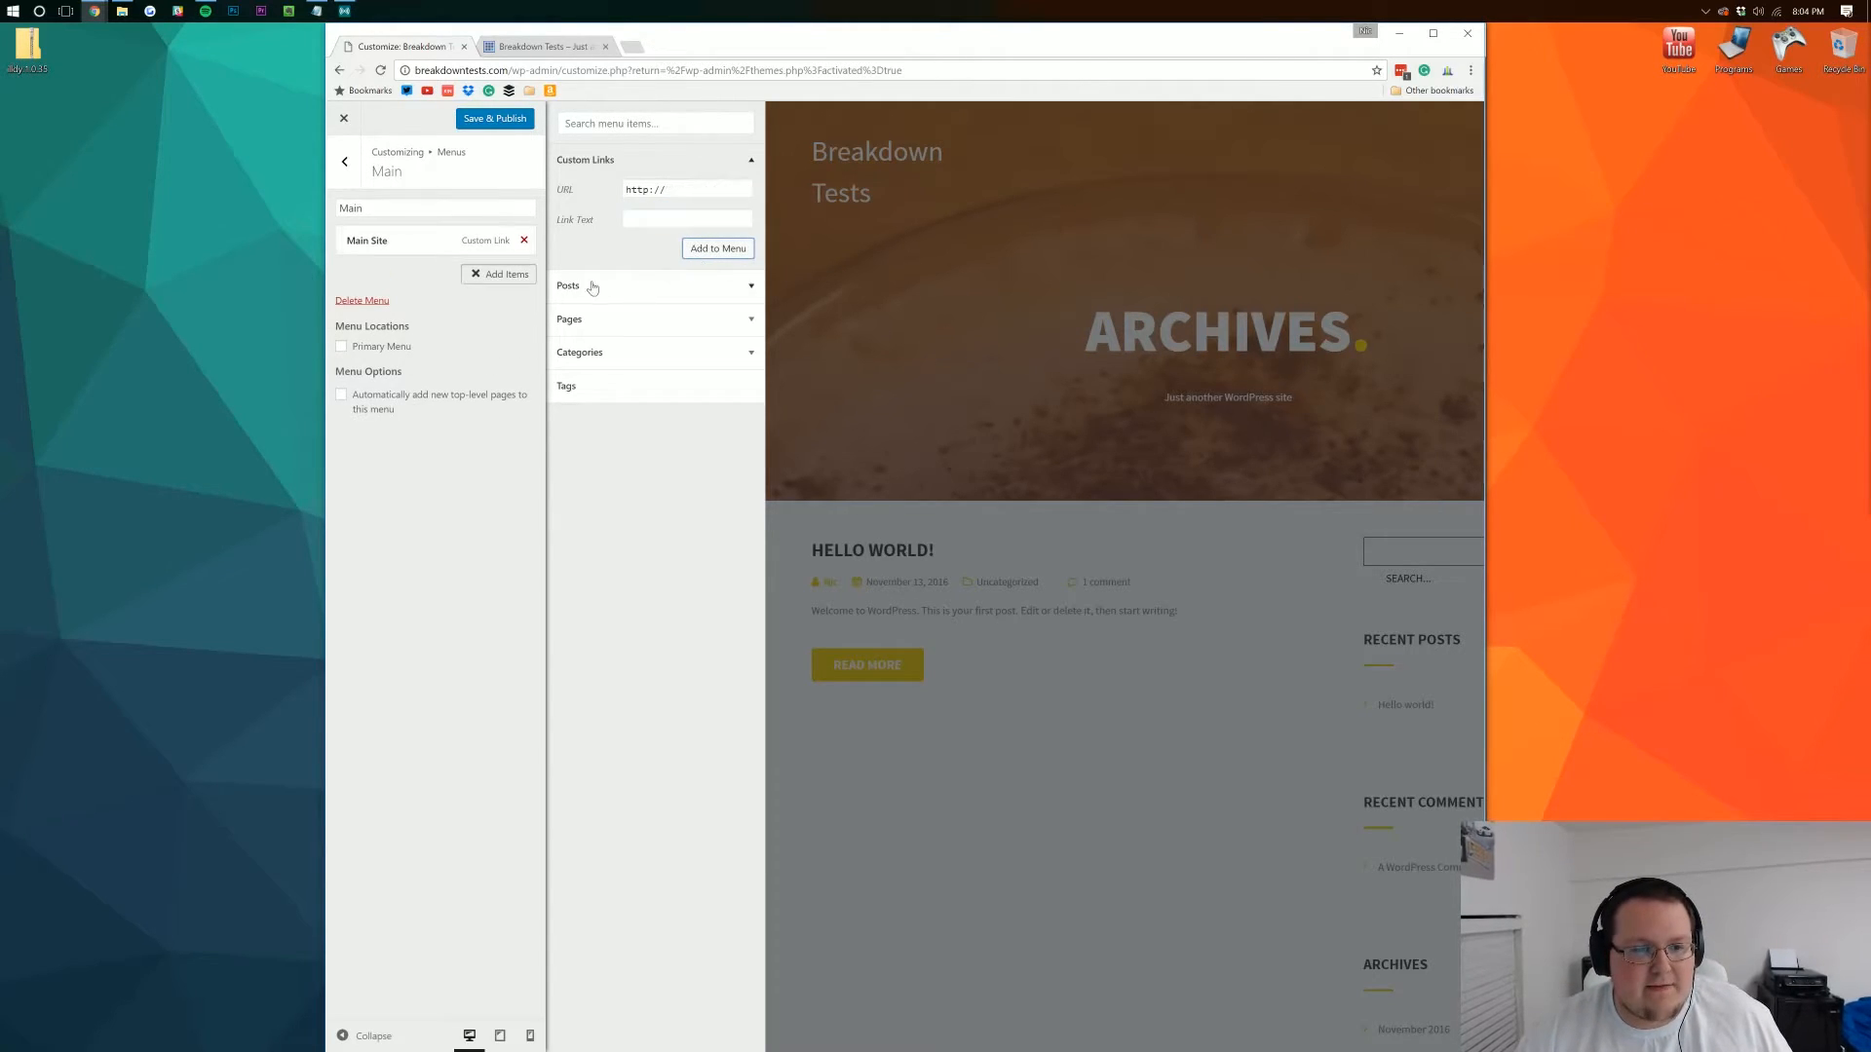
click(719, 184)
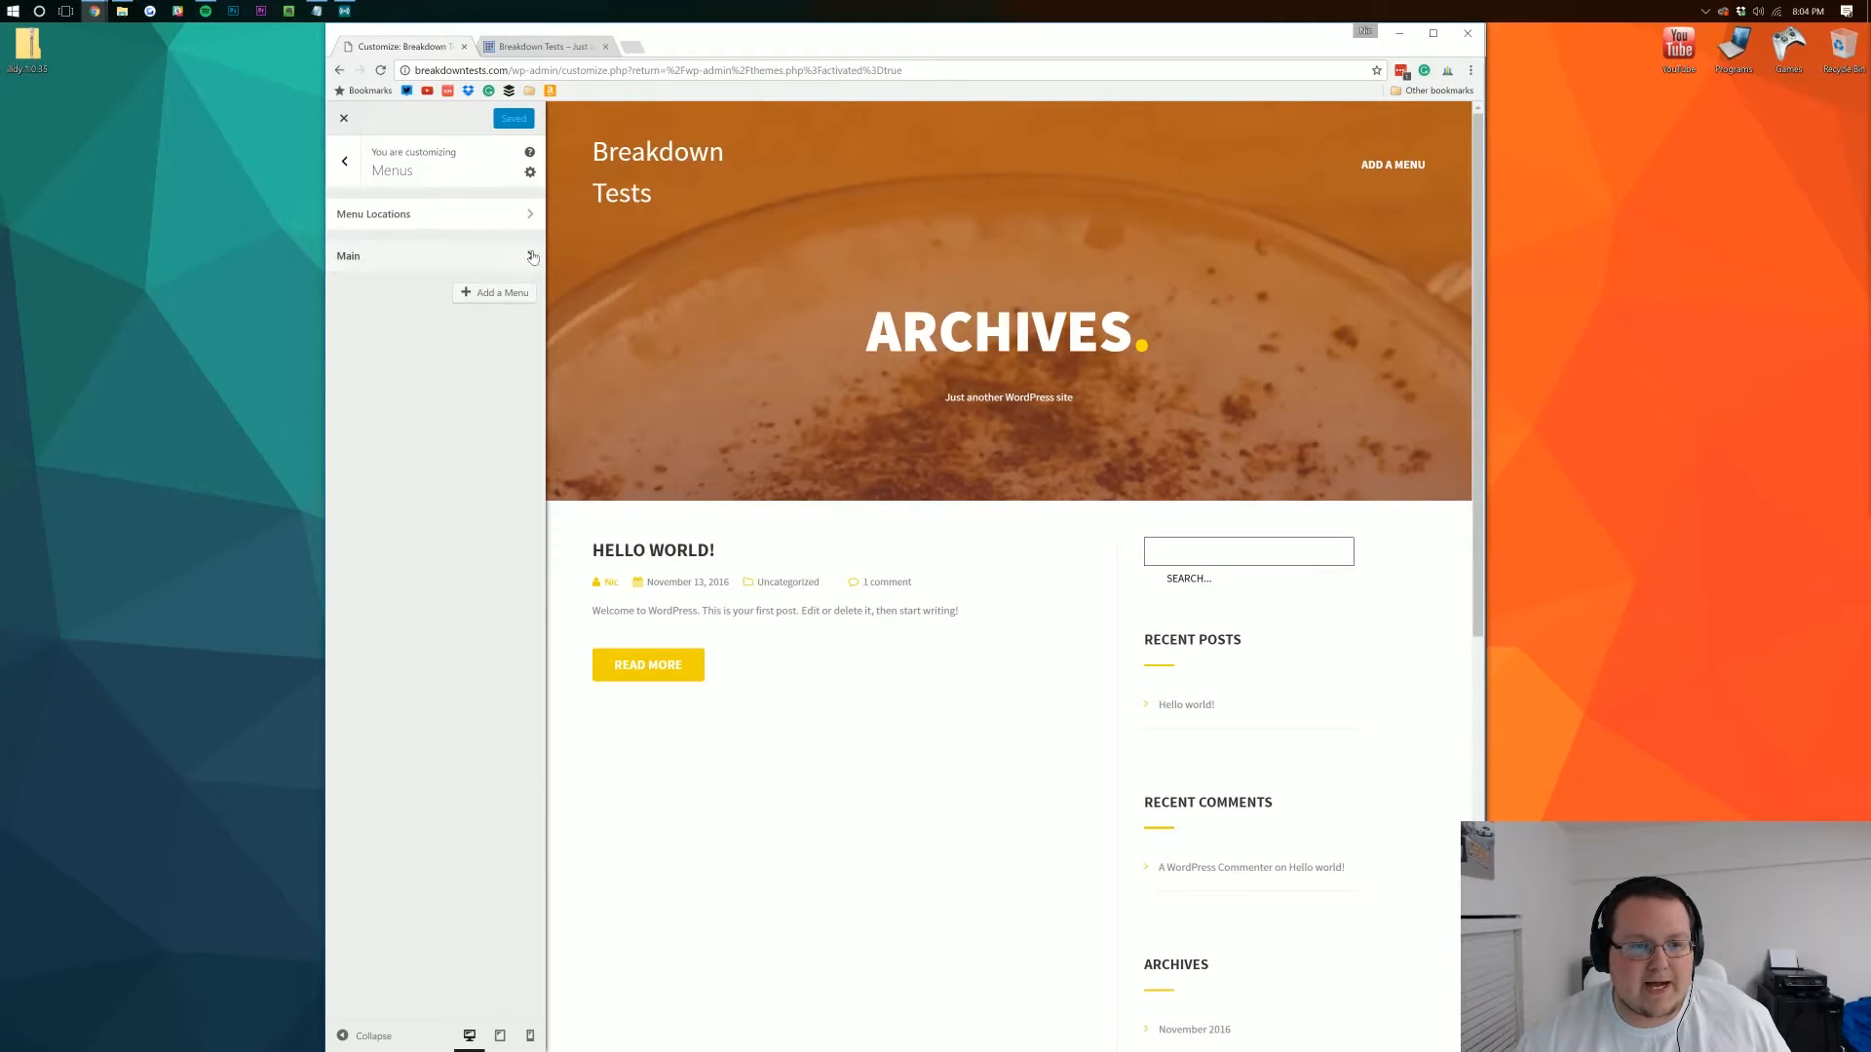
- Assign the Main menu to the Primary Menu location and publish the change
click(458, 215)
click(426, 336)
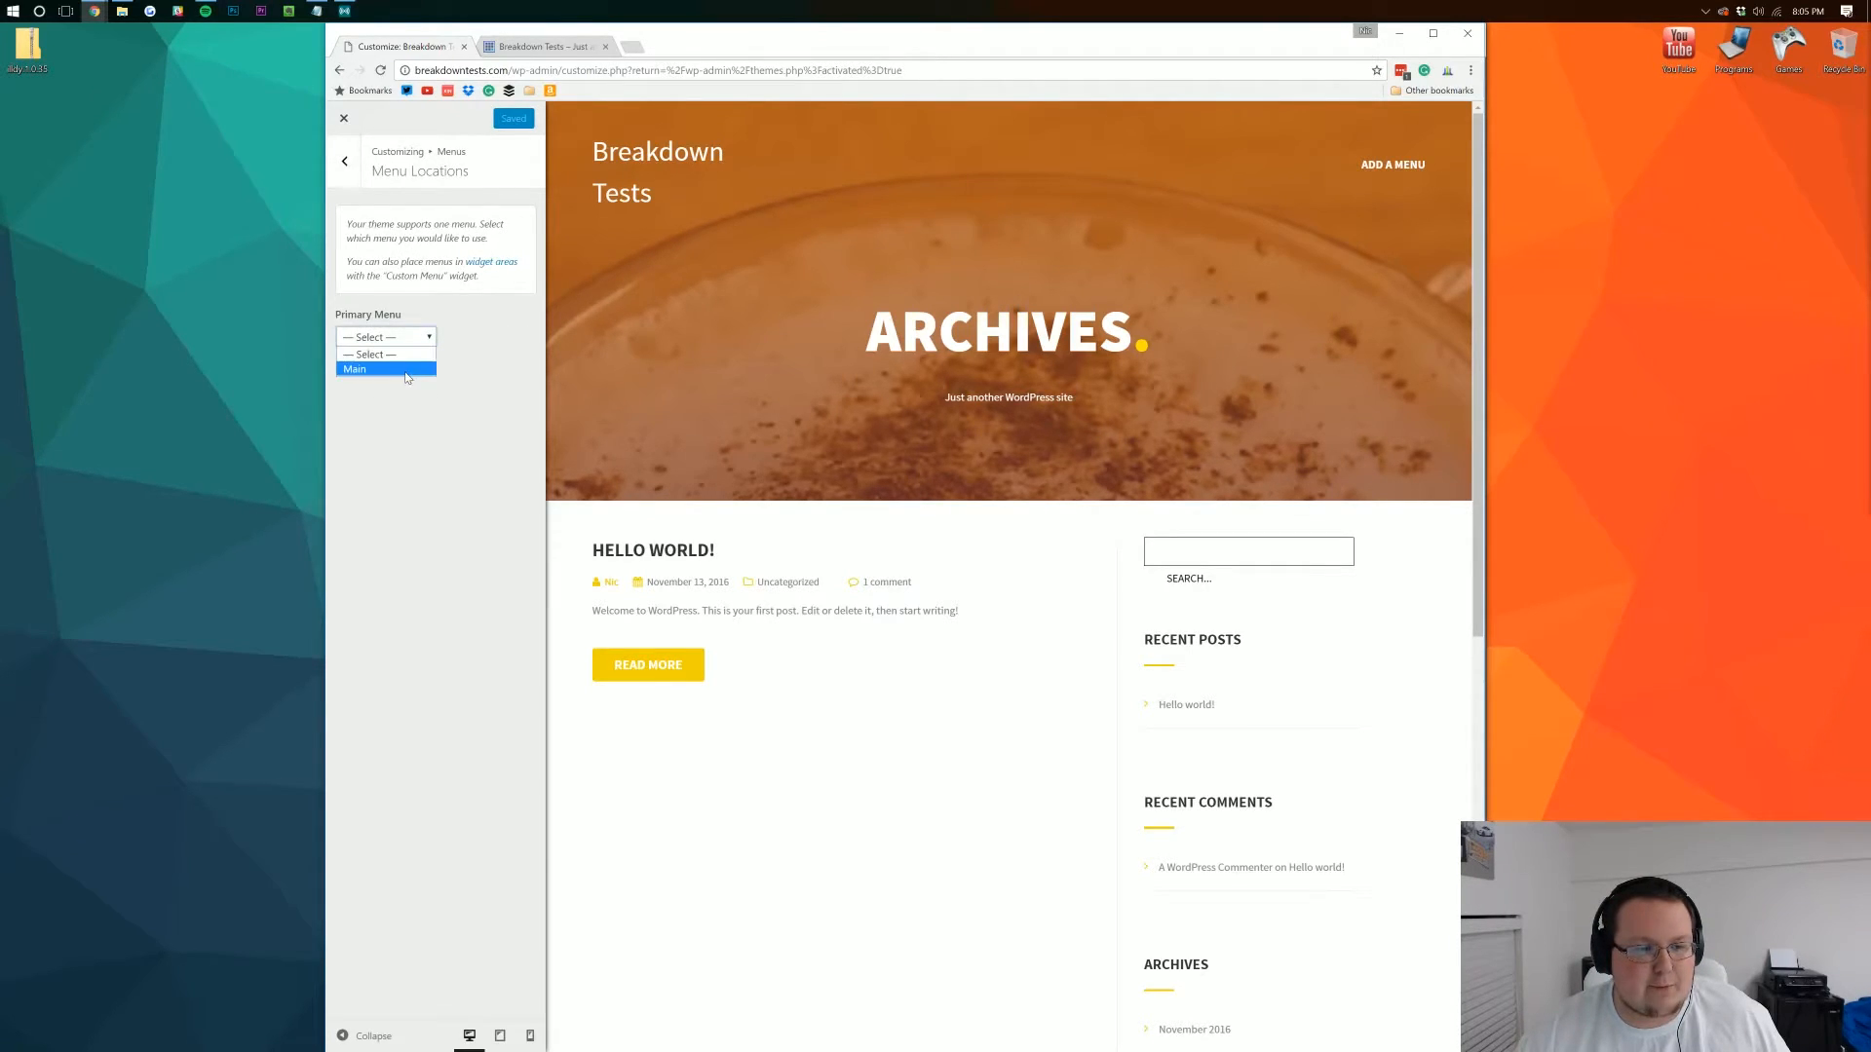
click(406, 374)
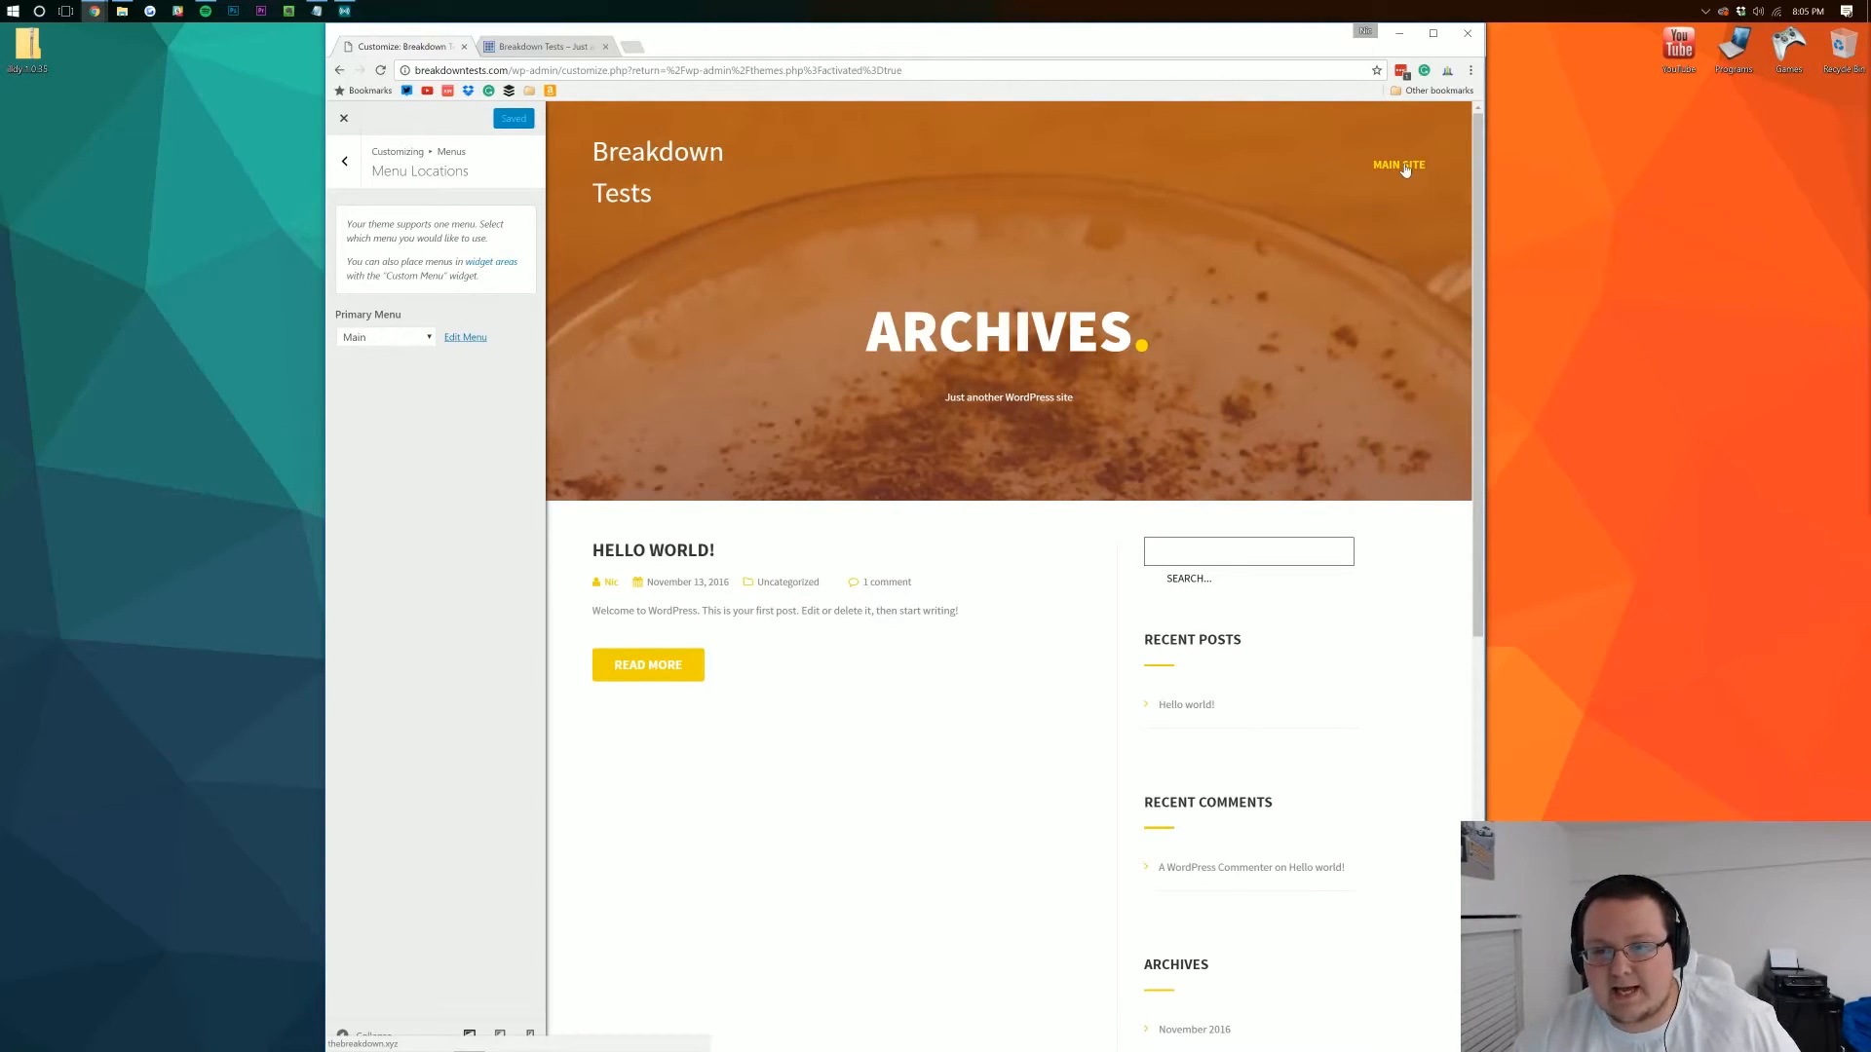
- Reload the Breakdown Tests front page, test the Main Site menu link and return to the front page
click(517, 47)
key(F5)
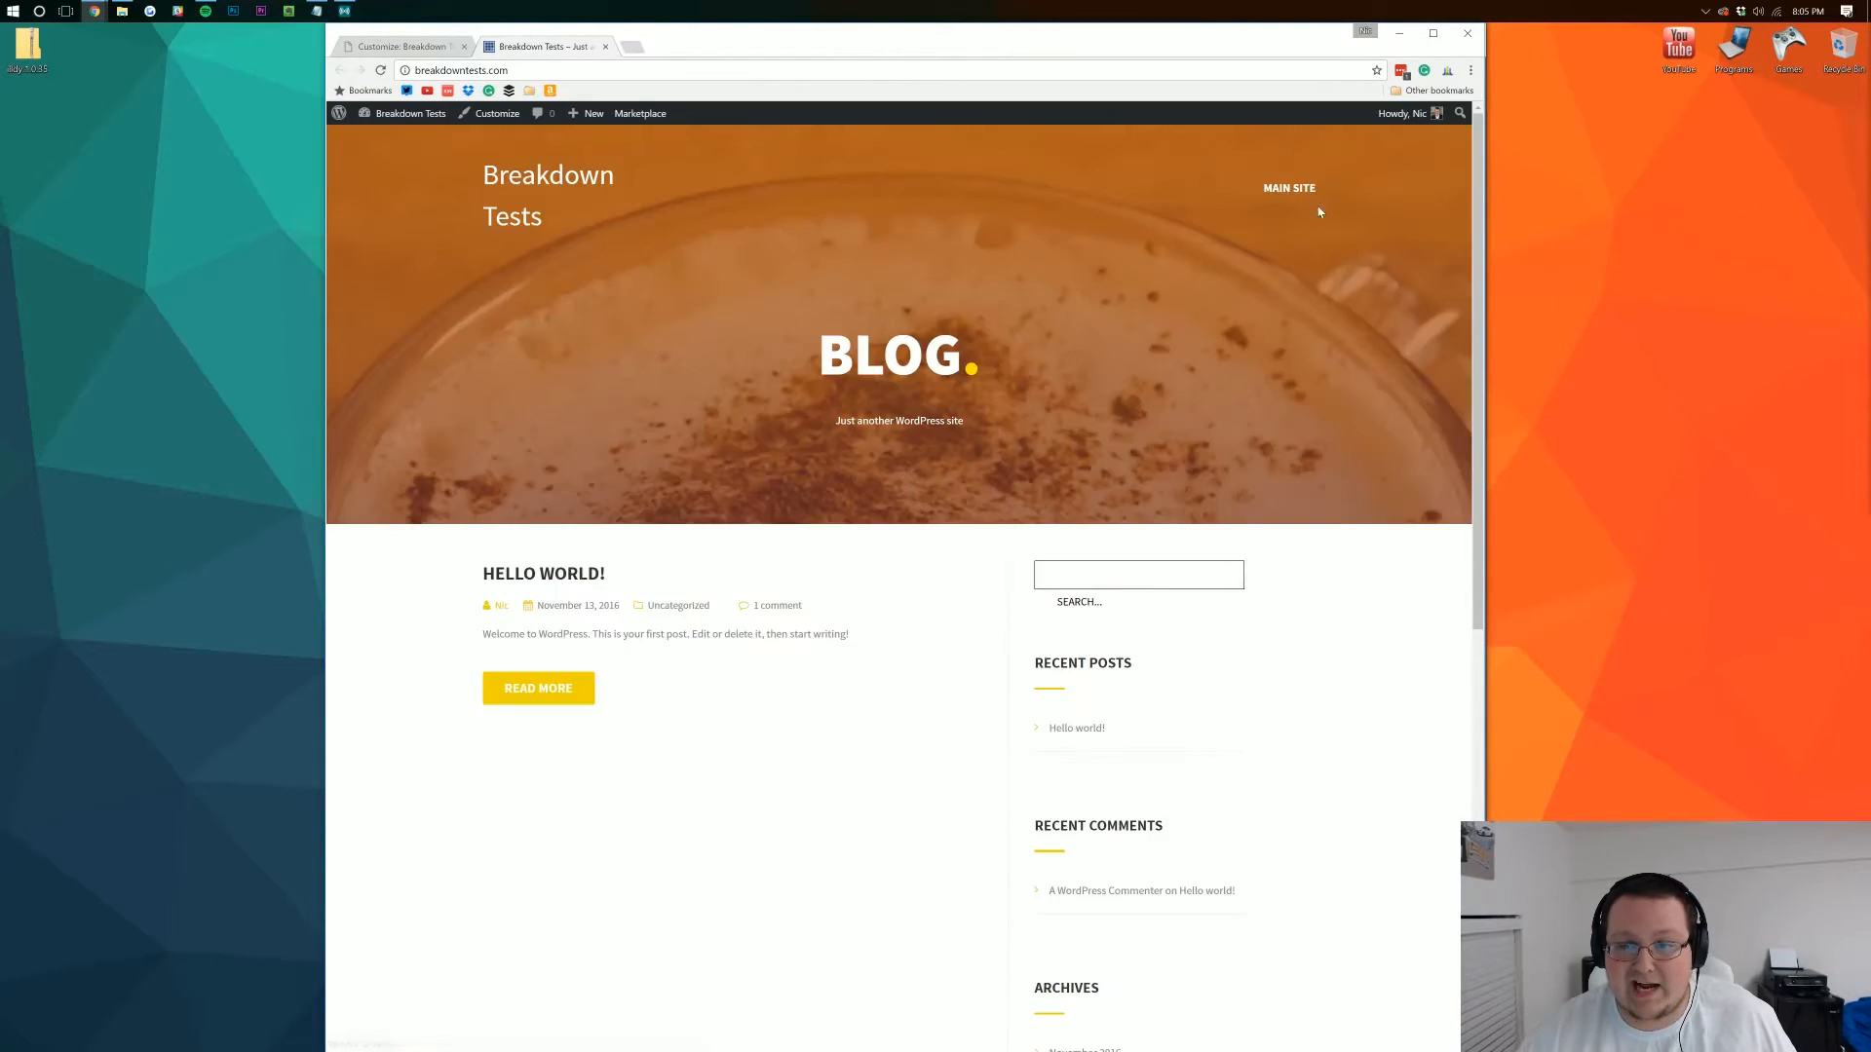
click(1289, 188)
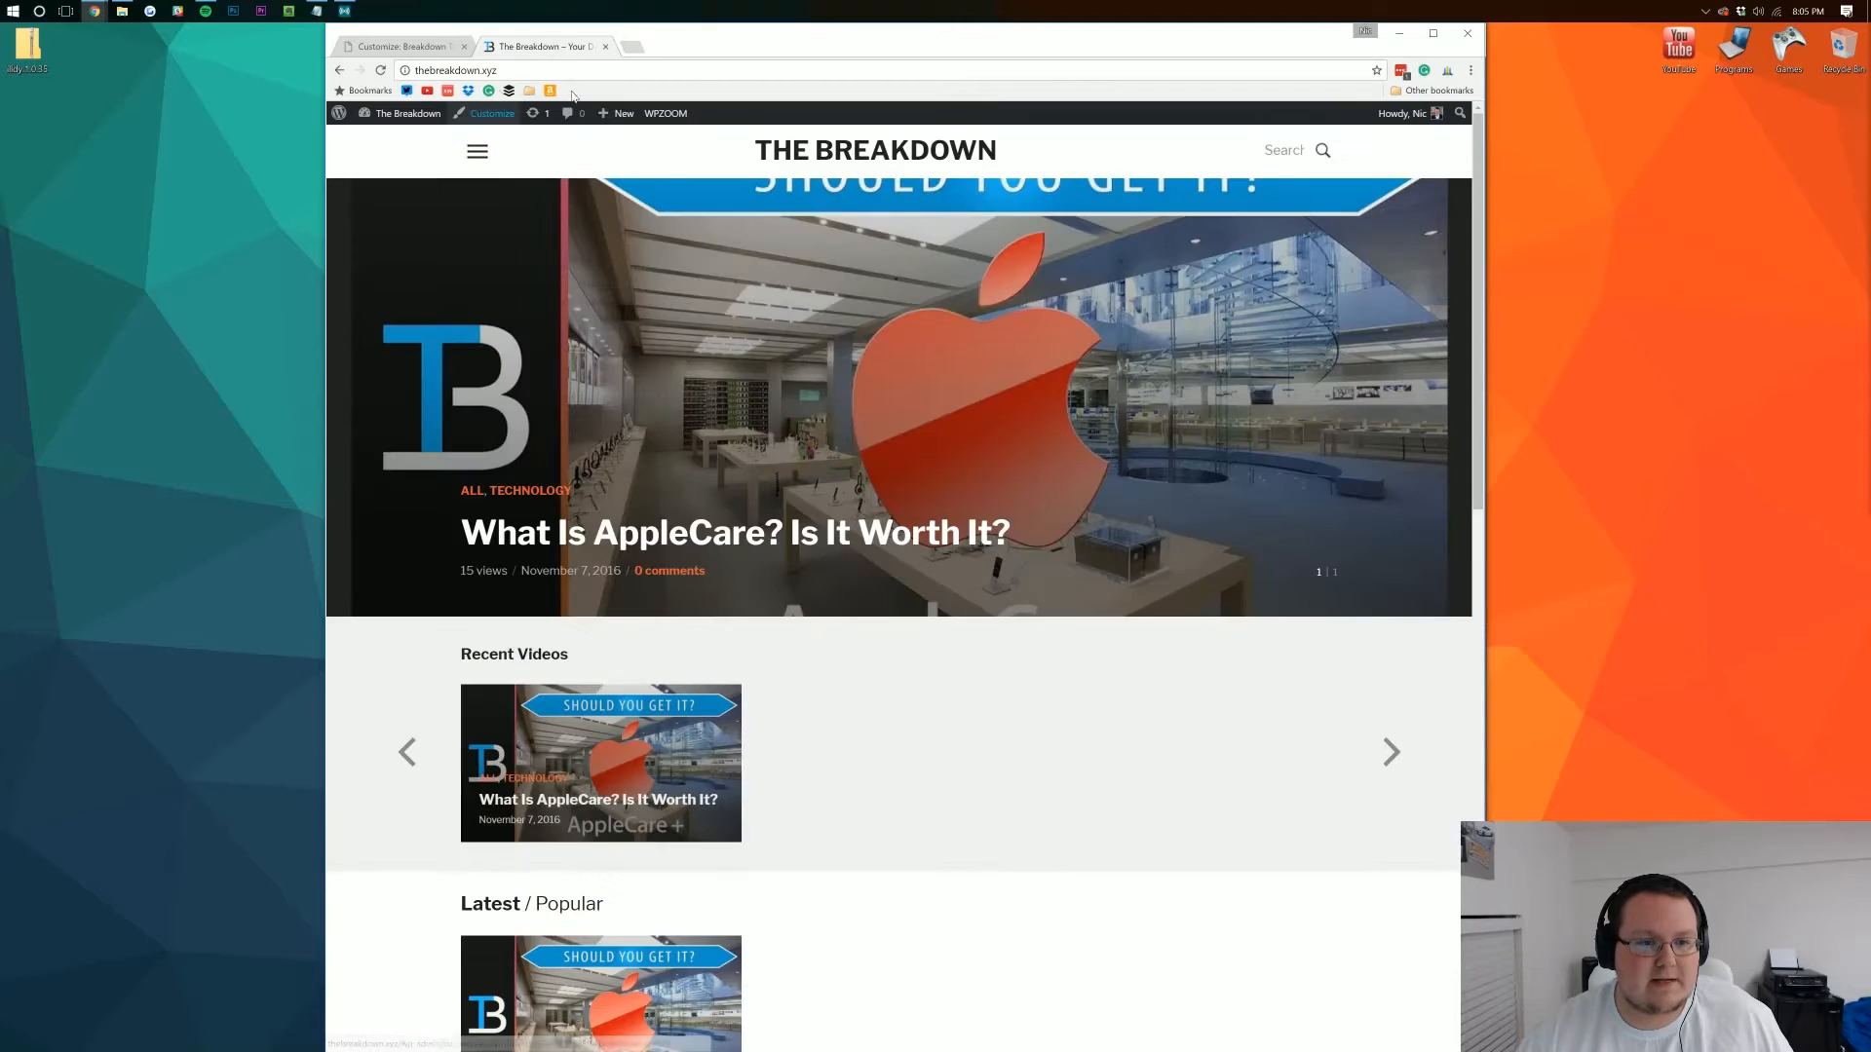
key(alt+Left)
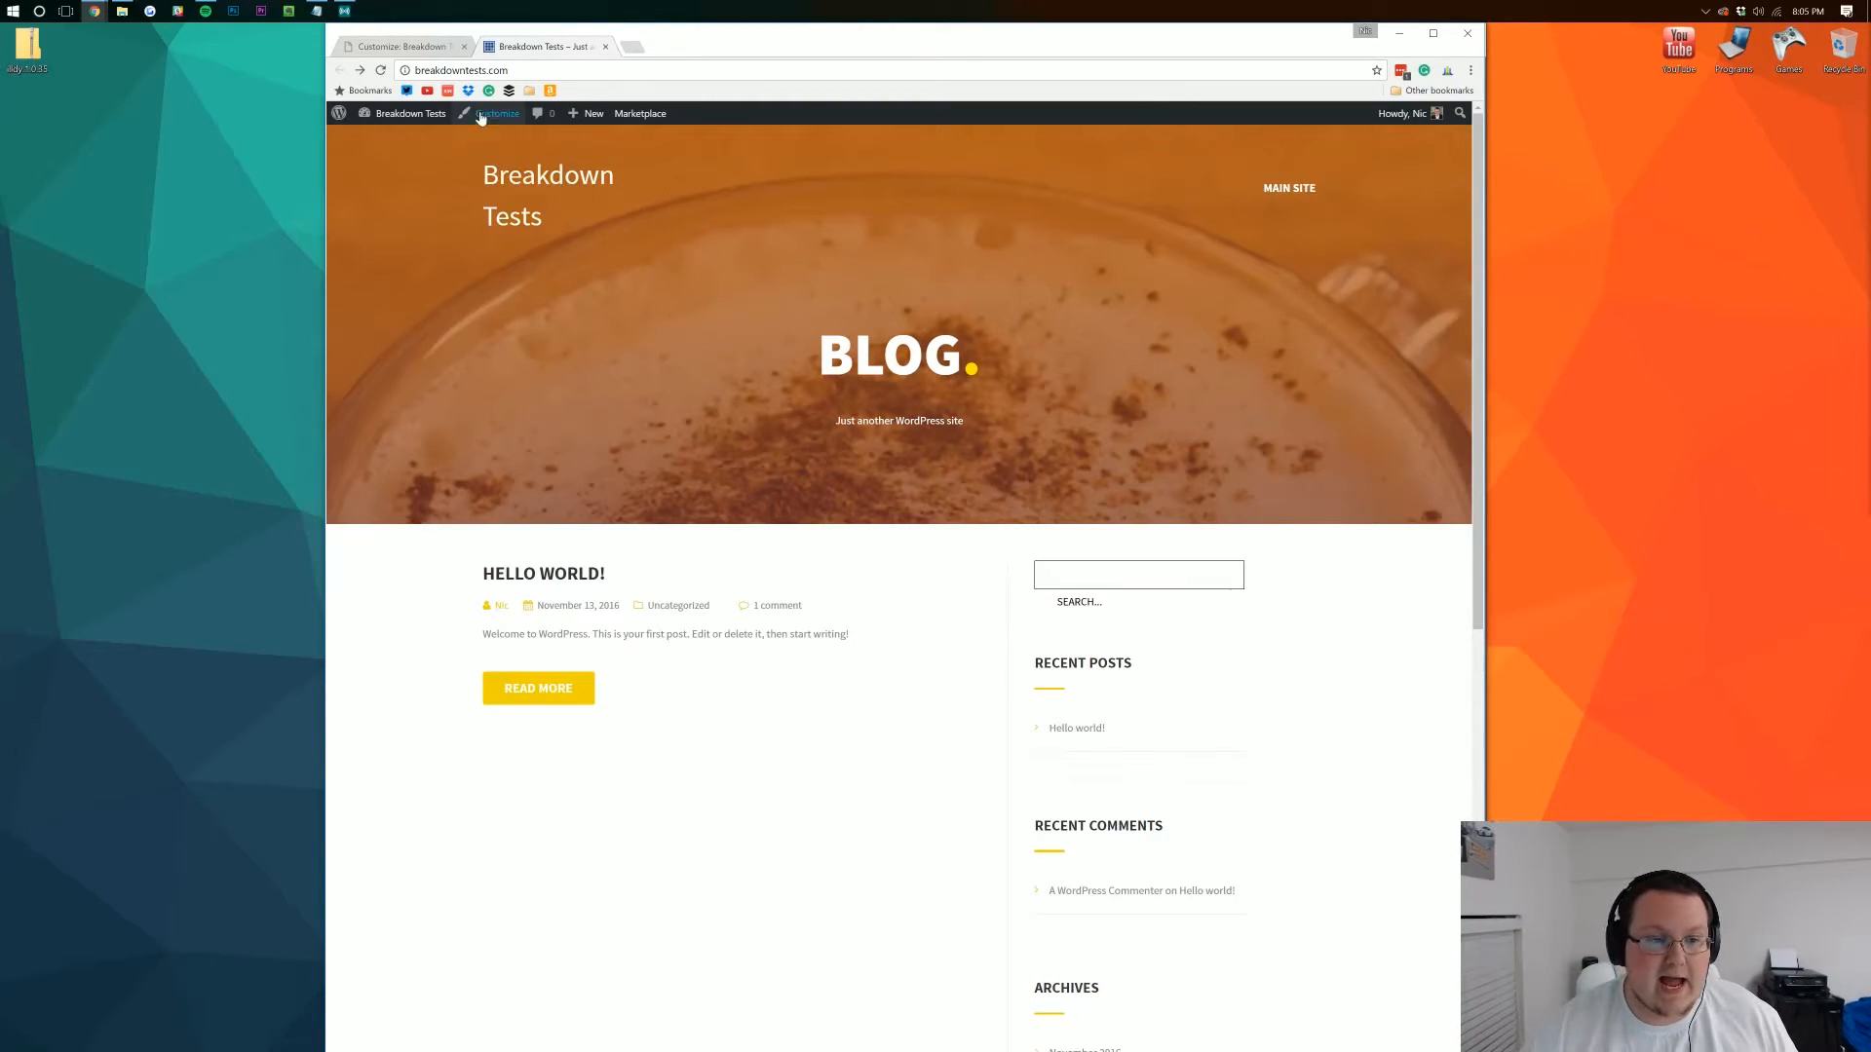
- Return to the theme customization and look over the Blog Options settings
click(436, 49)
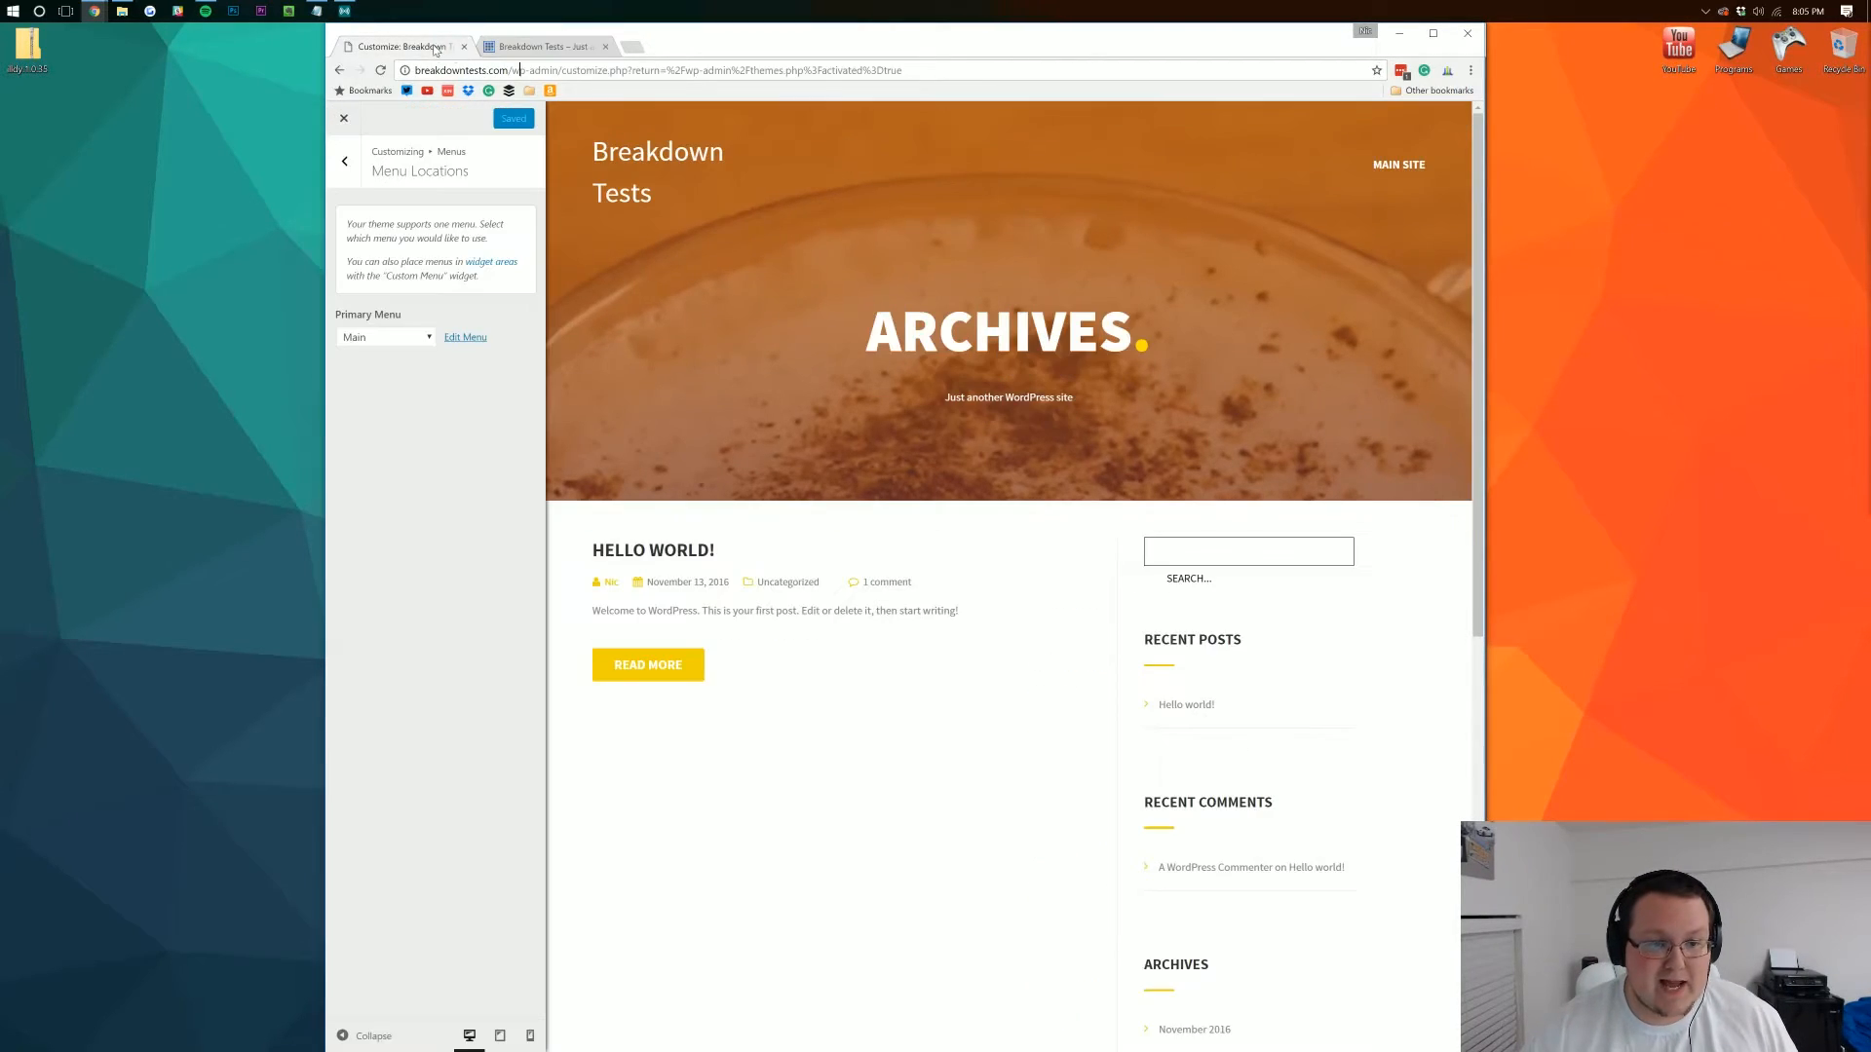
click(344, 164)
click(344, 164)
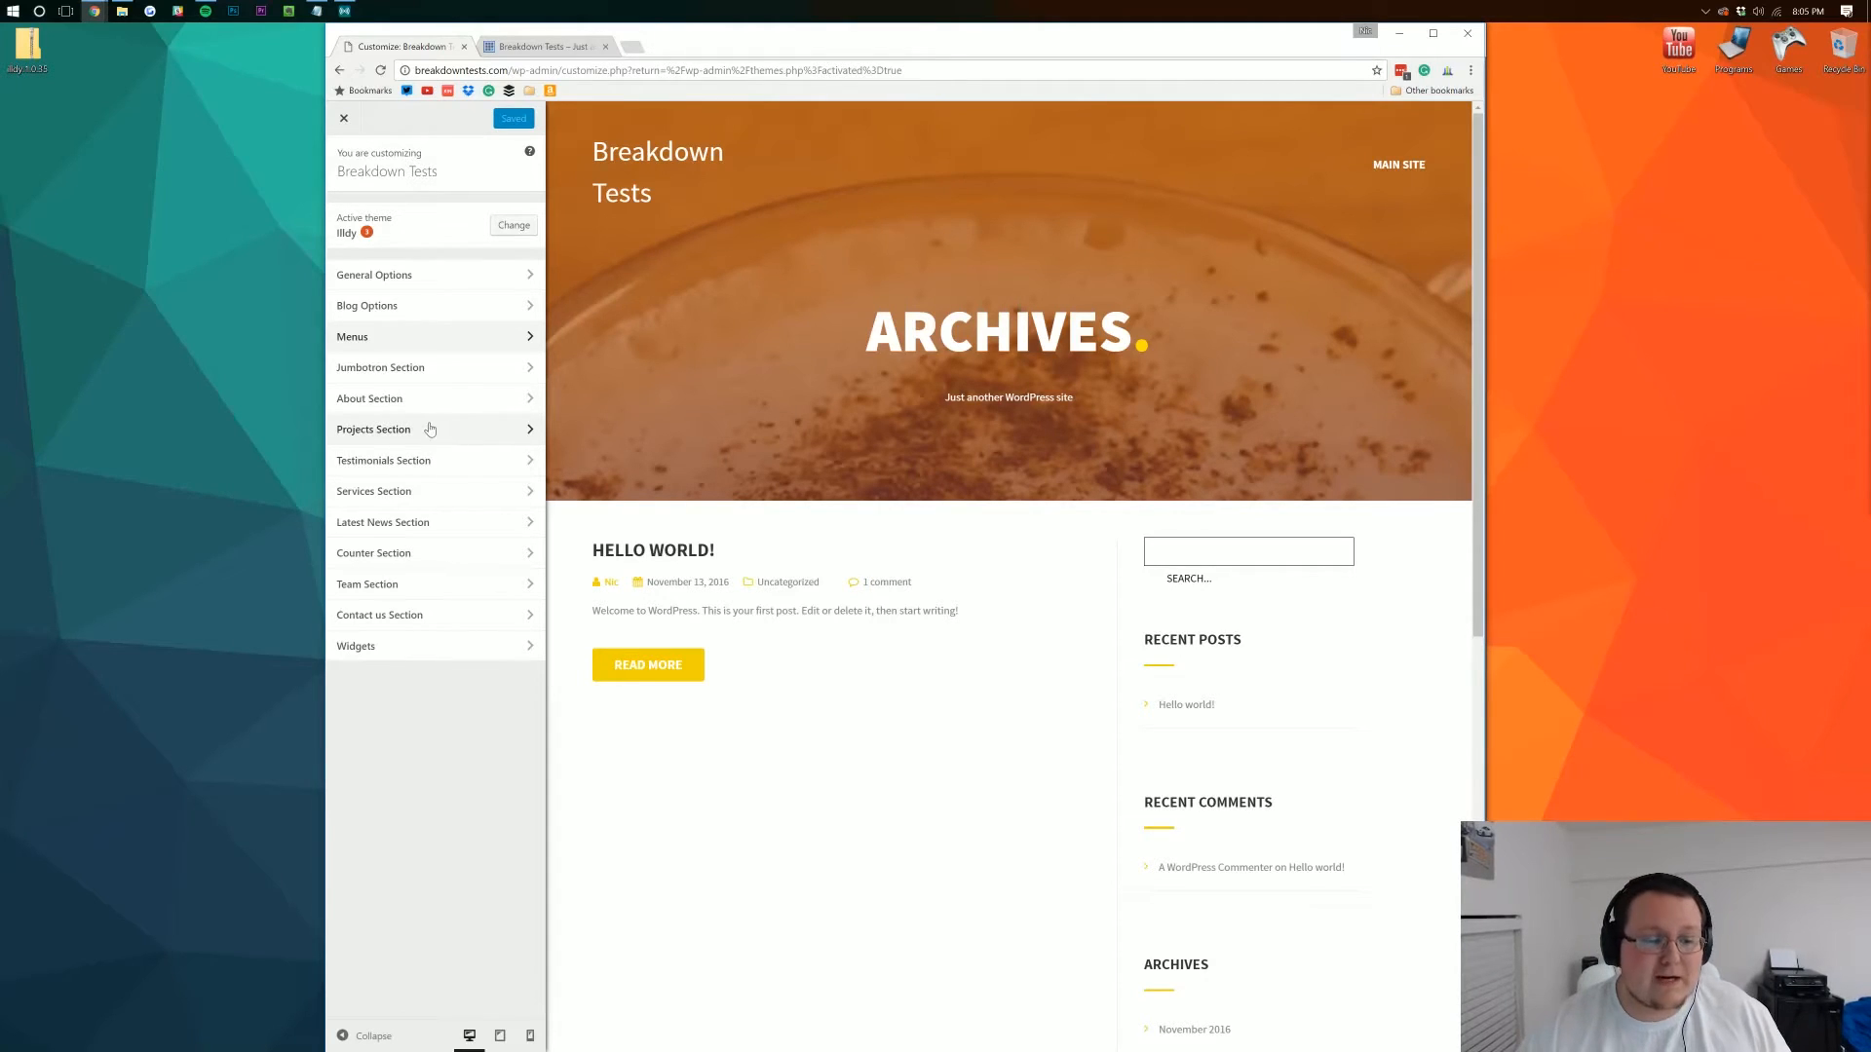
click(426, 308)
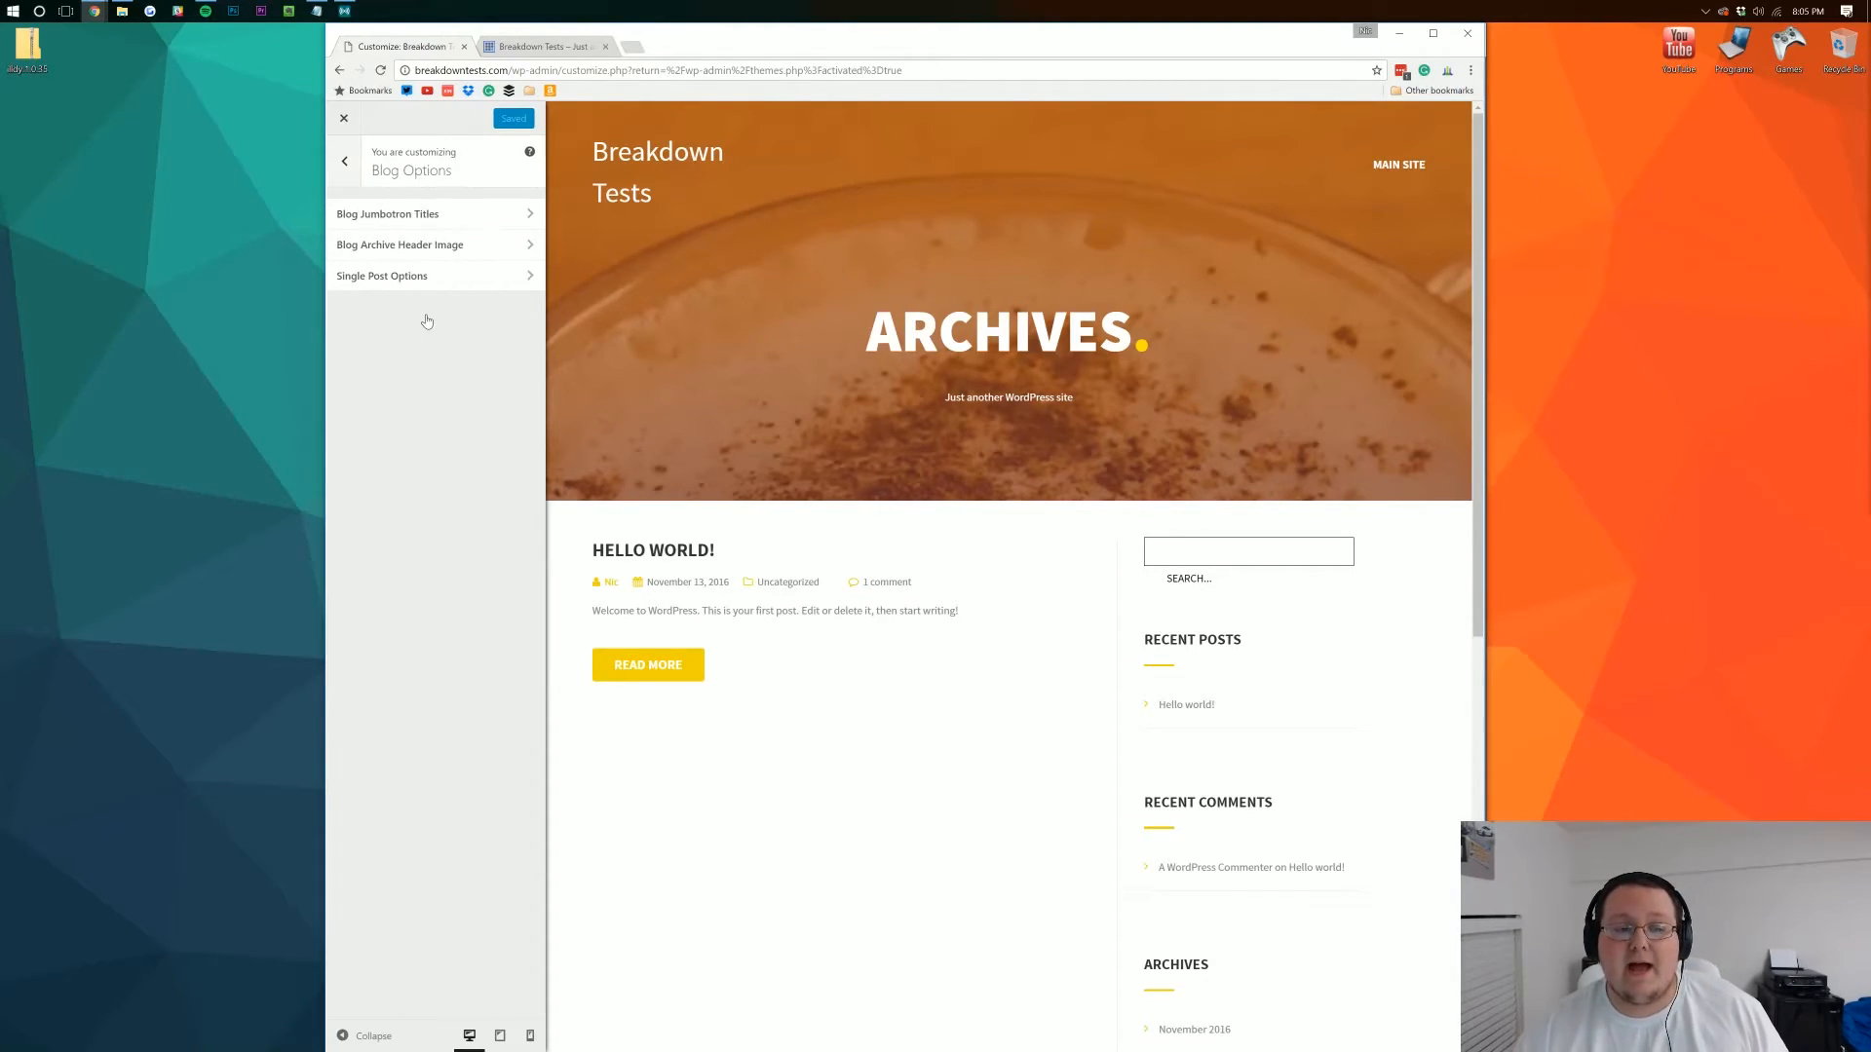
click(344, 161)
- Try a near-black background color for the site in General Options
click(386, 274)
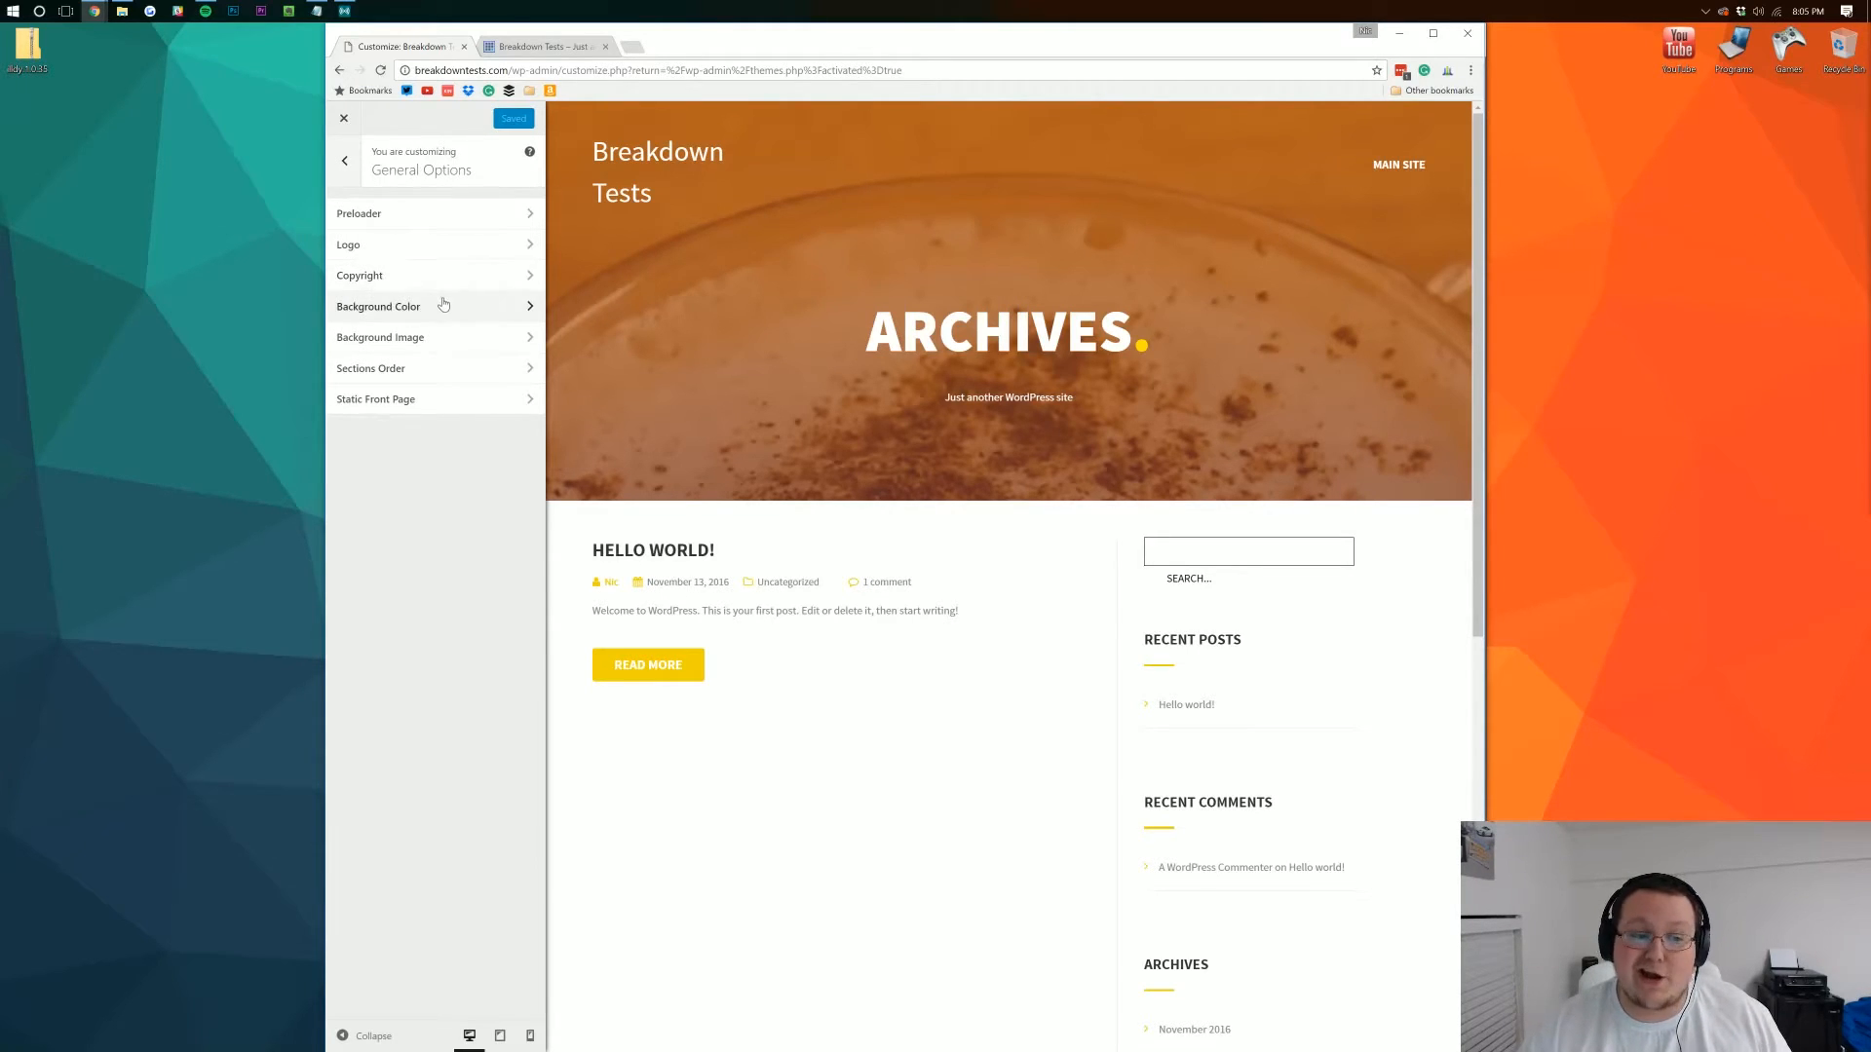
click(446, 308)
click(382, 229)
click(503, 396)
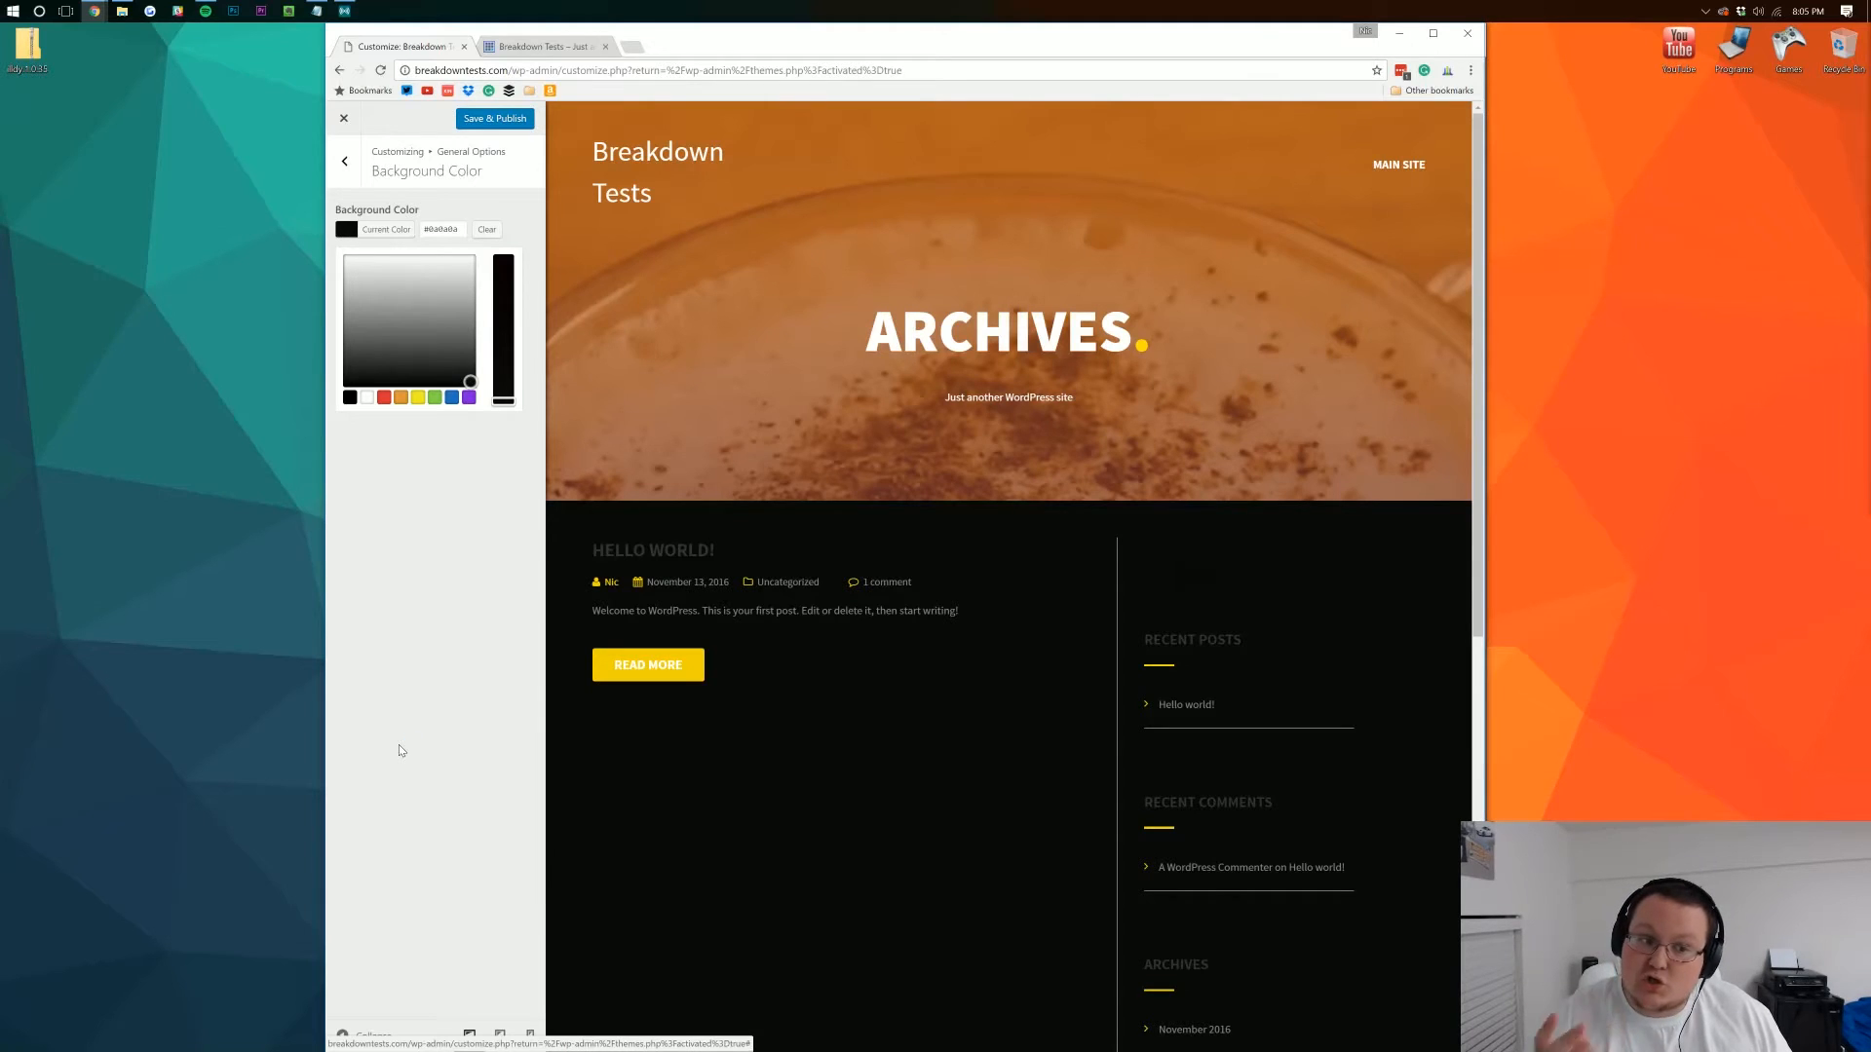
- Check the Background Image settings in General Options
click(346, 178)
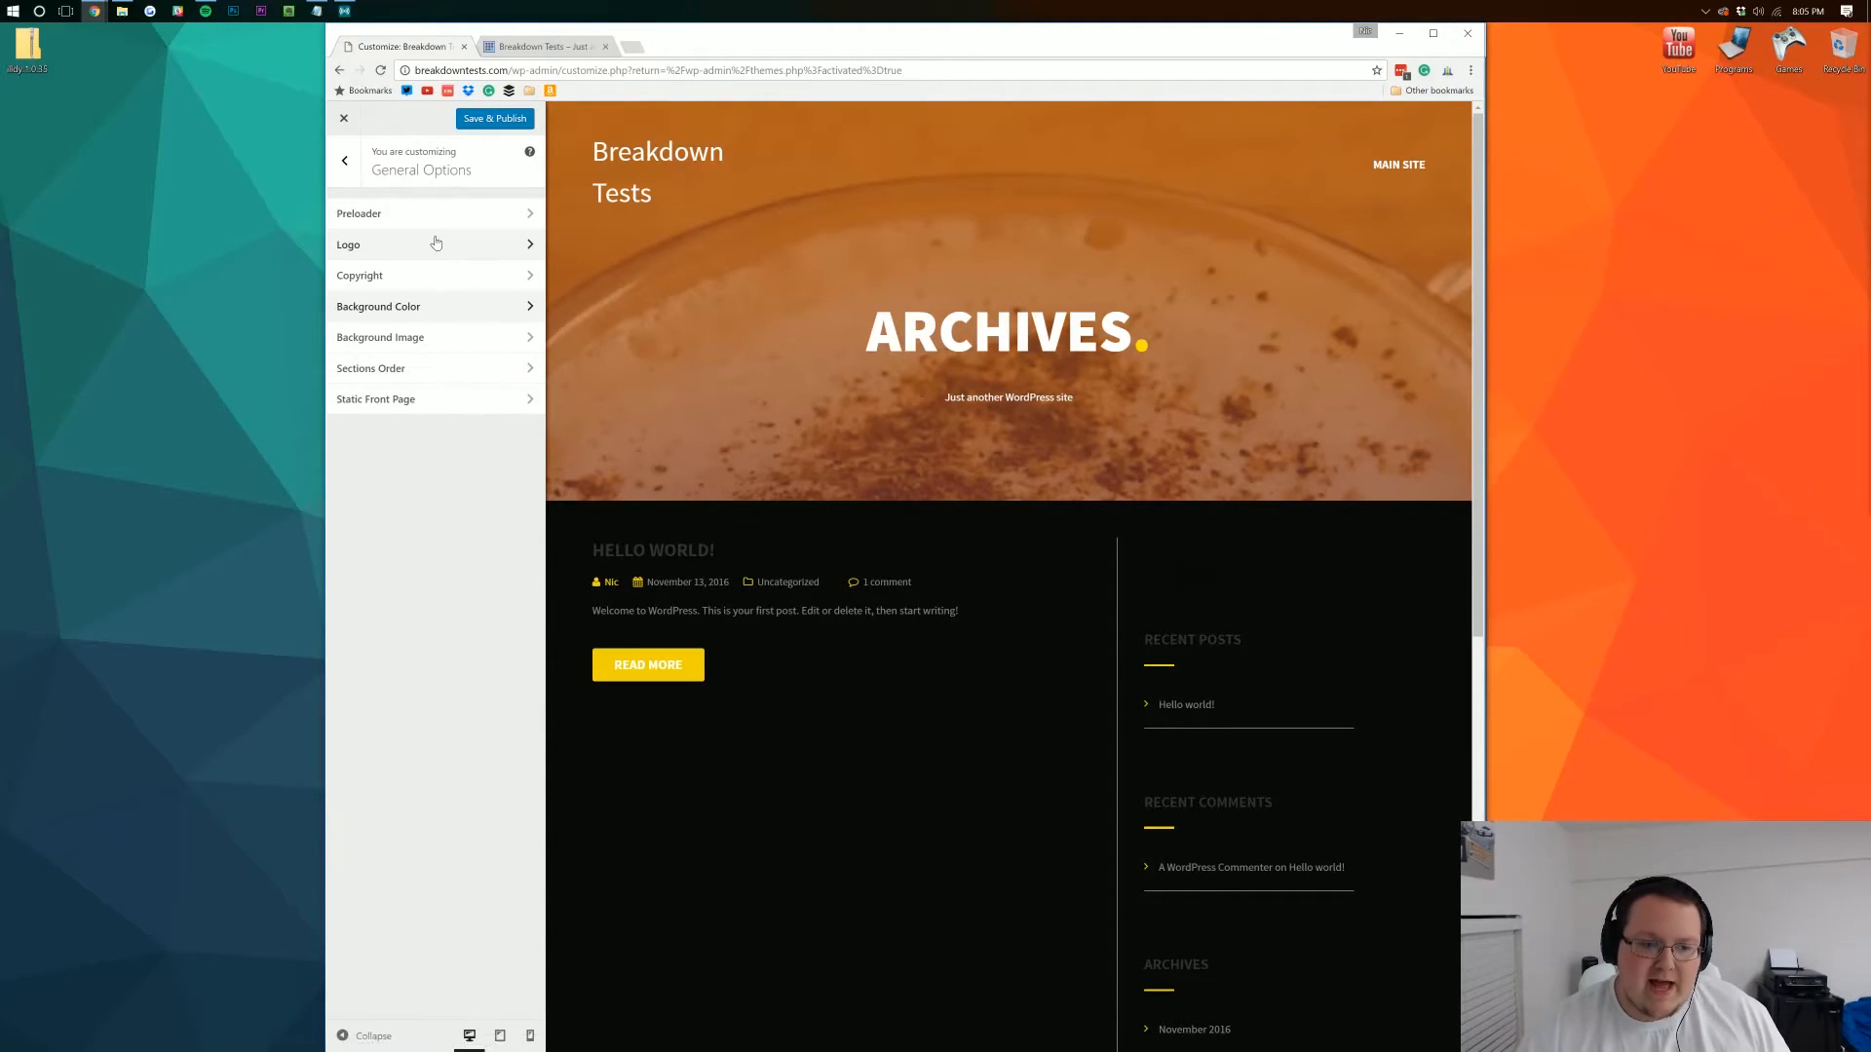
click(450, 339)
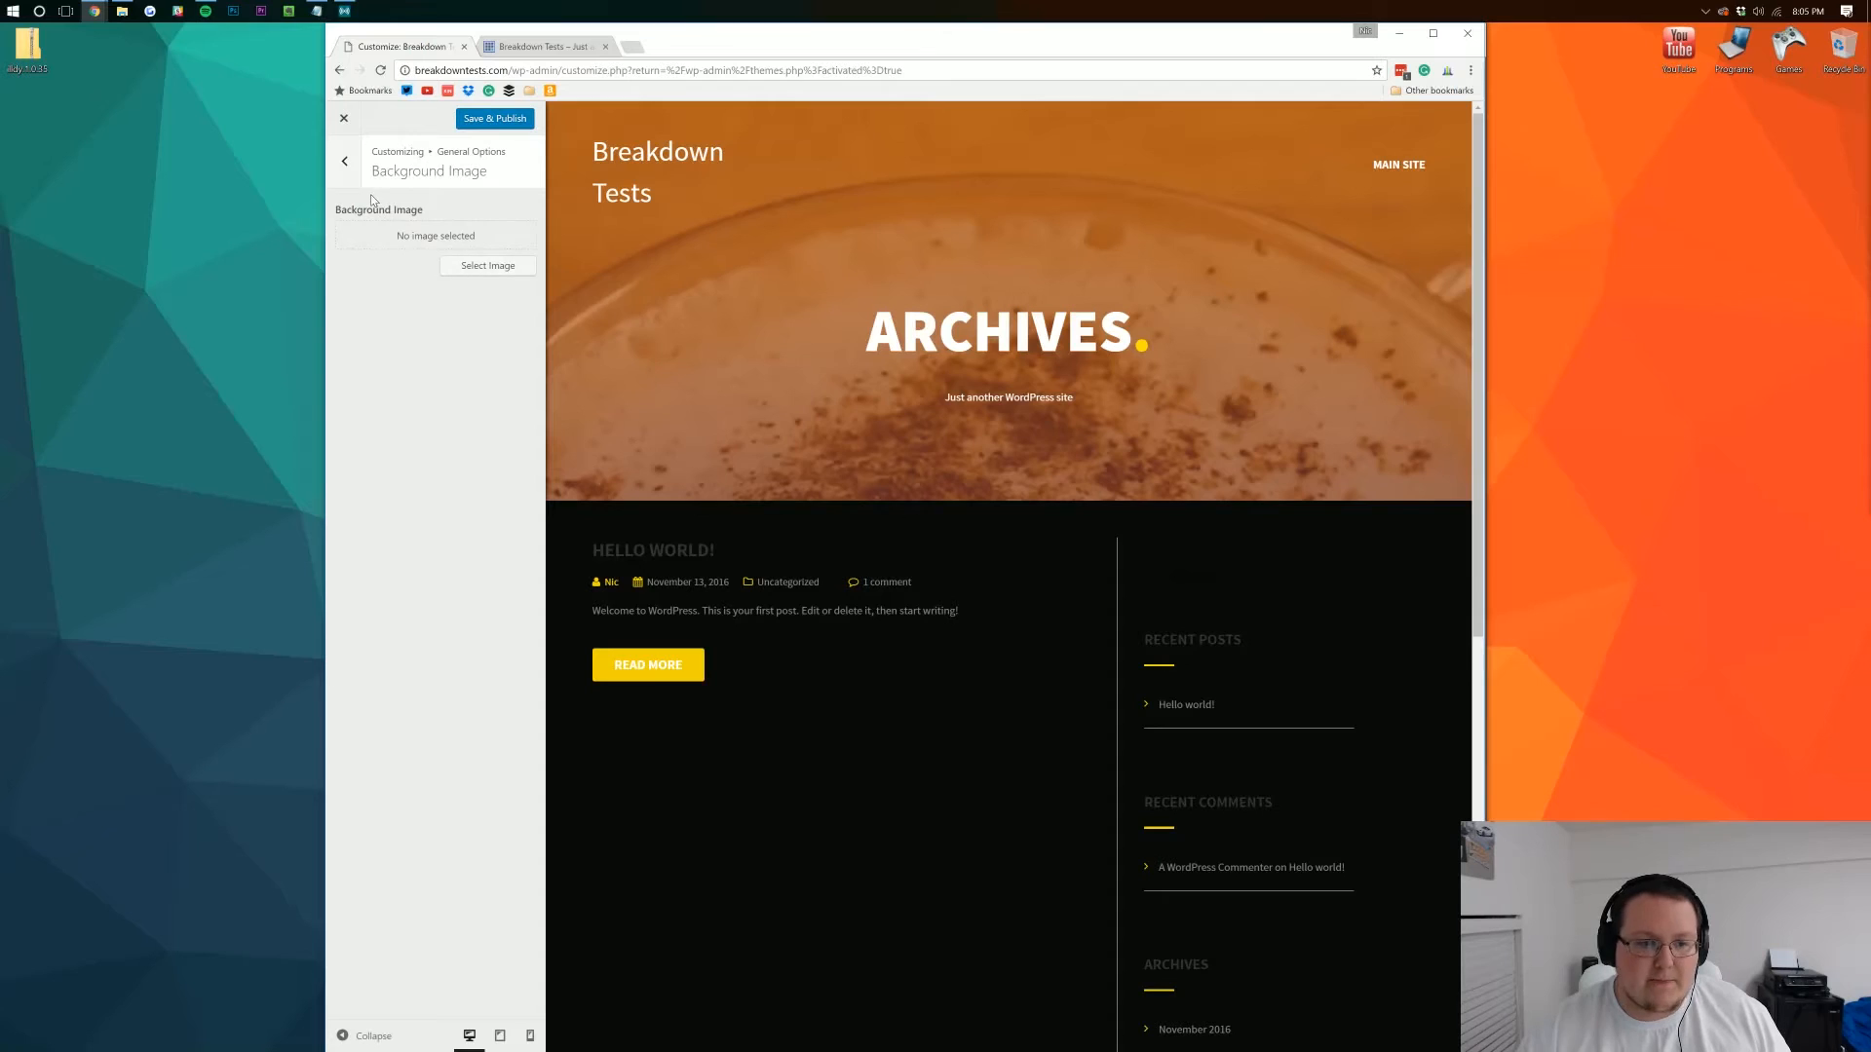
click(344, 161)
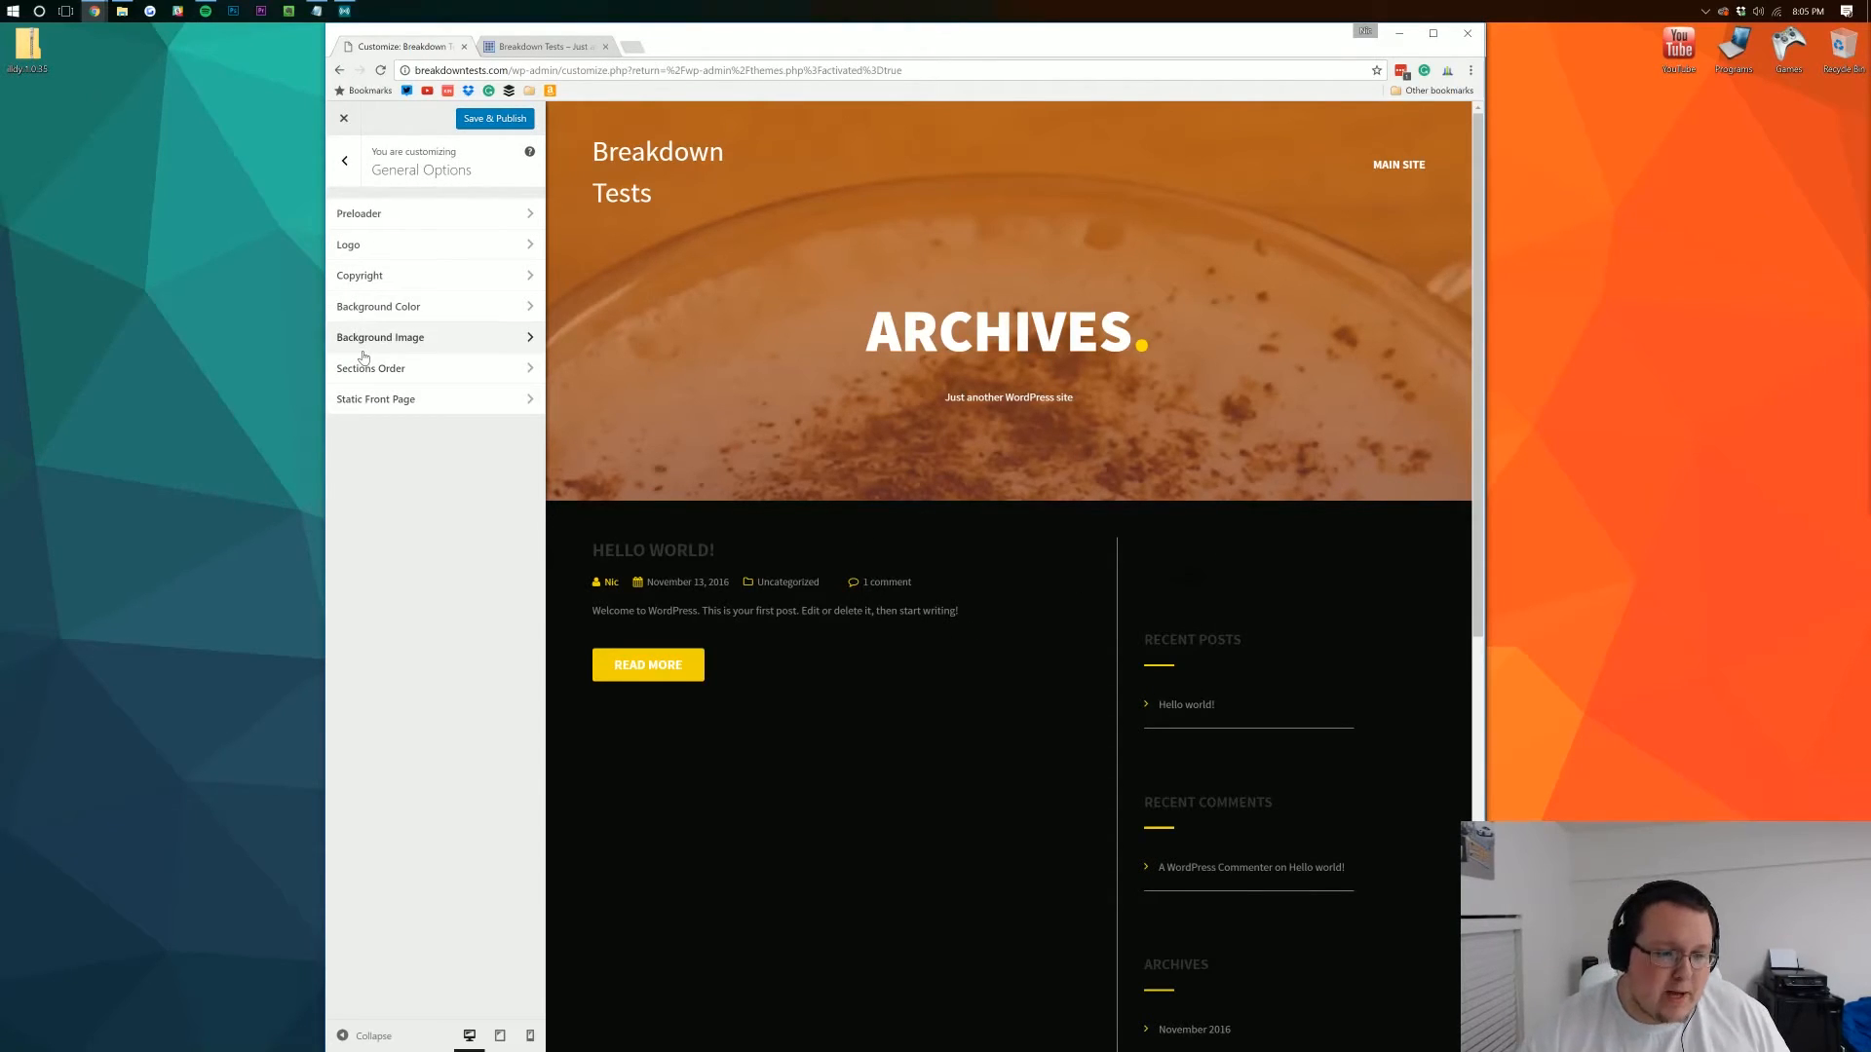
- Change the site's background color to the light grey #f2f2f2
click(395, 306)
click(378, 230)
click(344, 264)
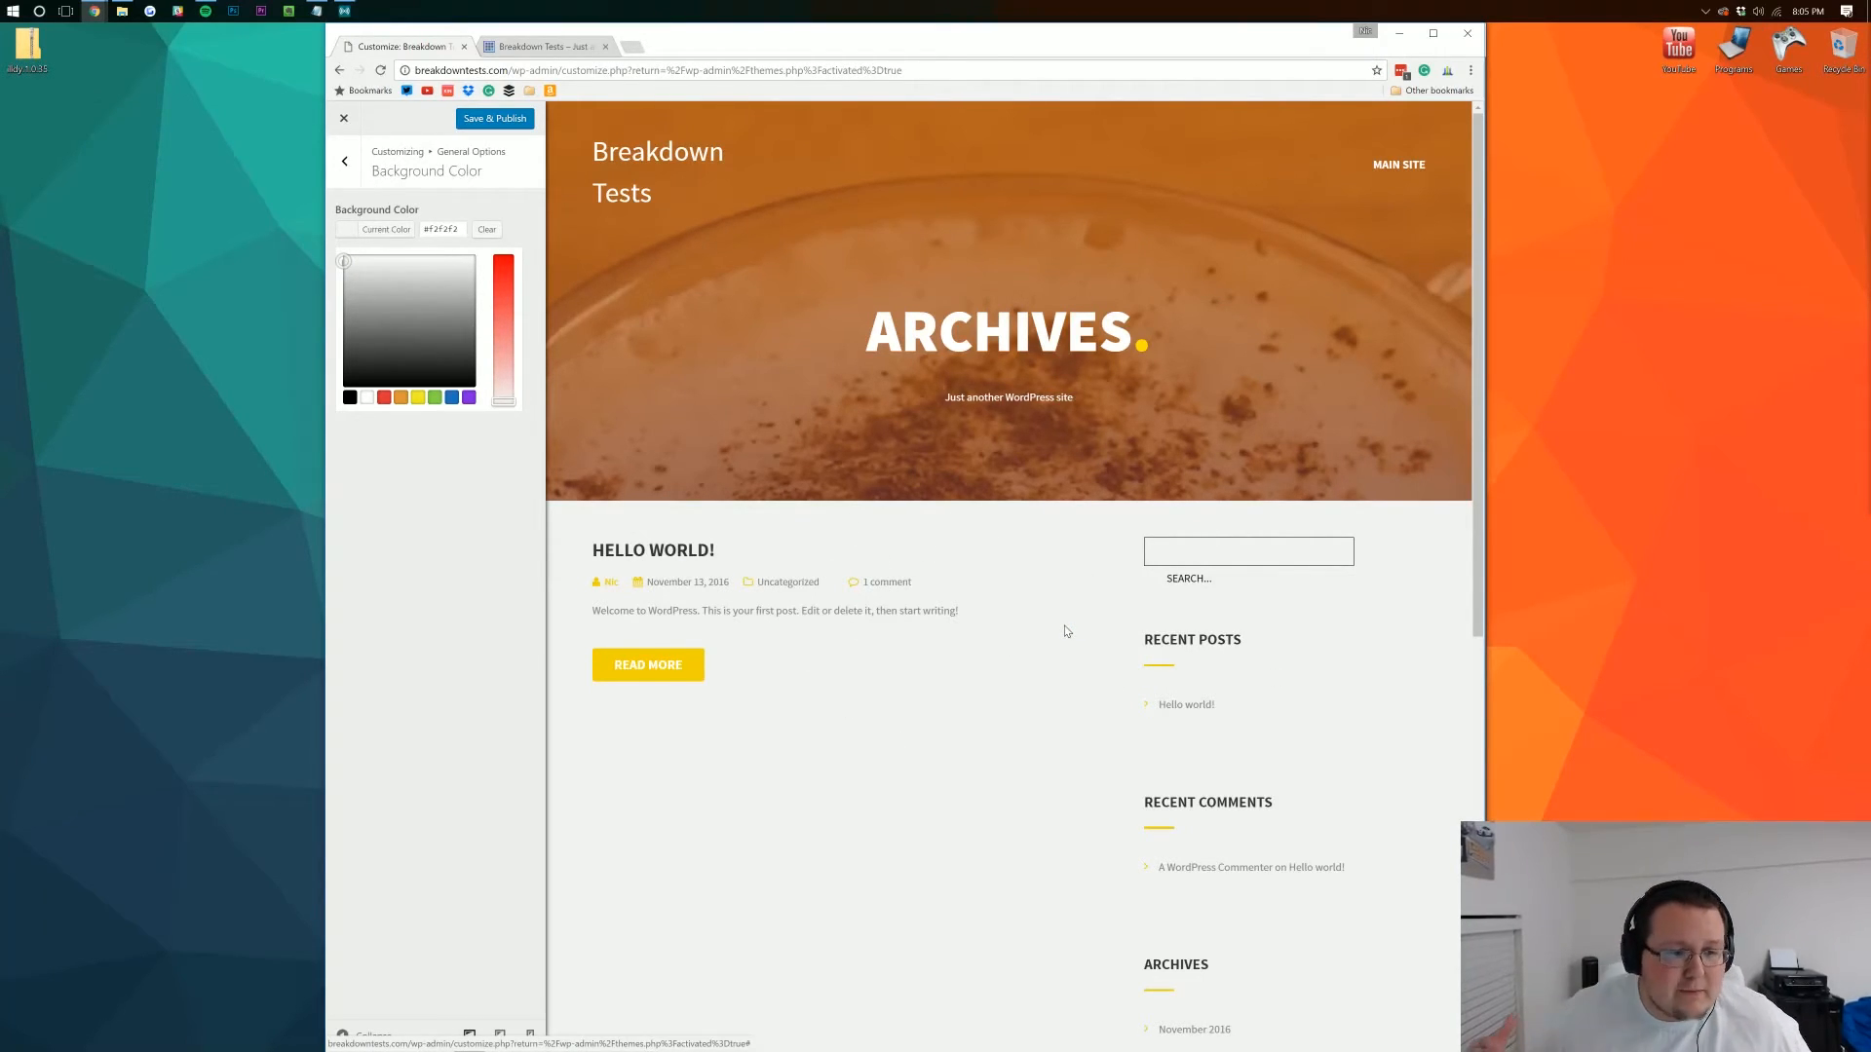
- Close the theme customization and leave without saving the background color changes
click(361, 160)
click(343, 117)
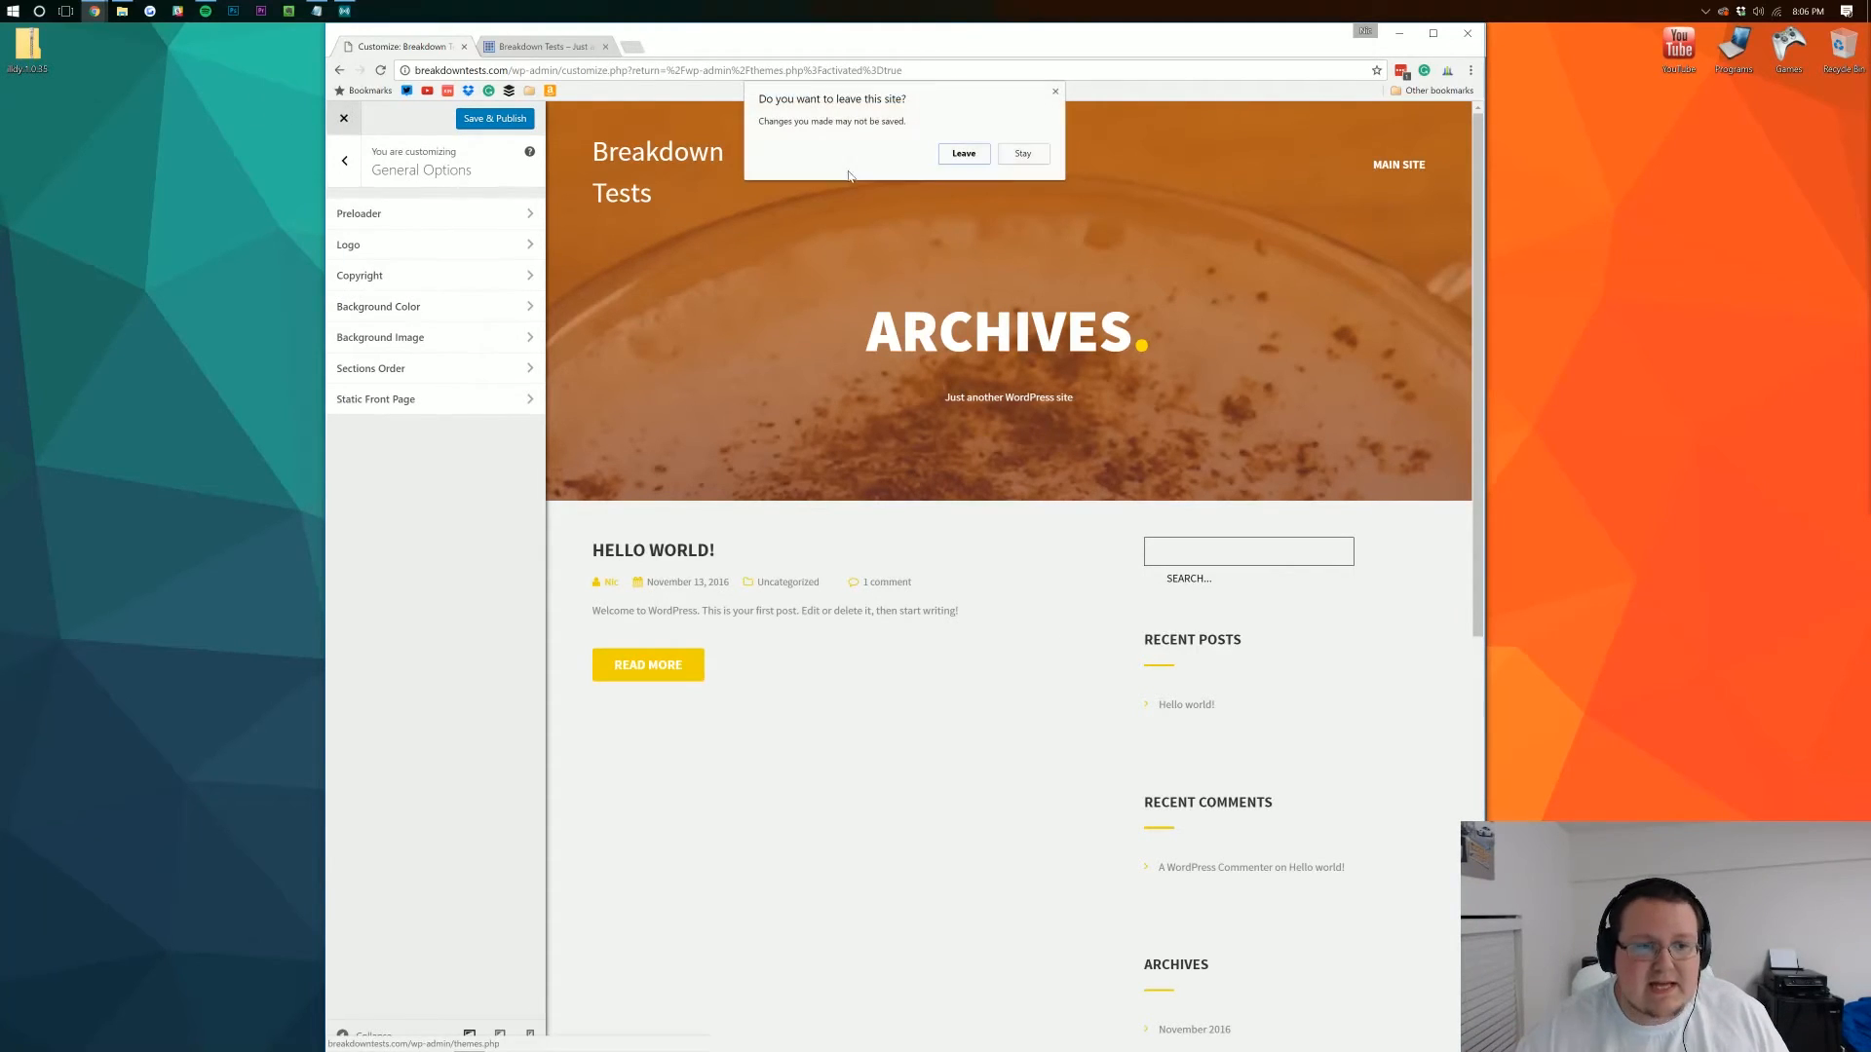
click(964, 153)
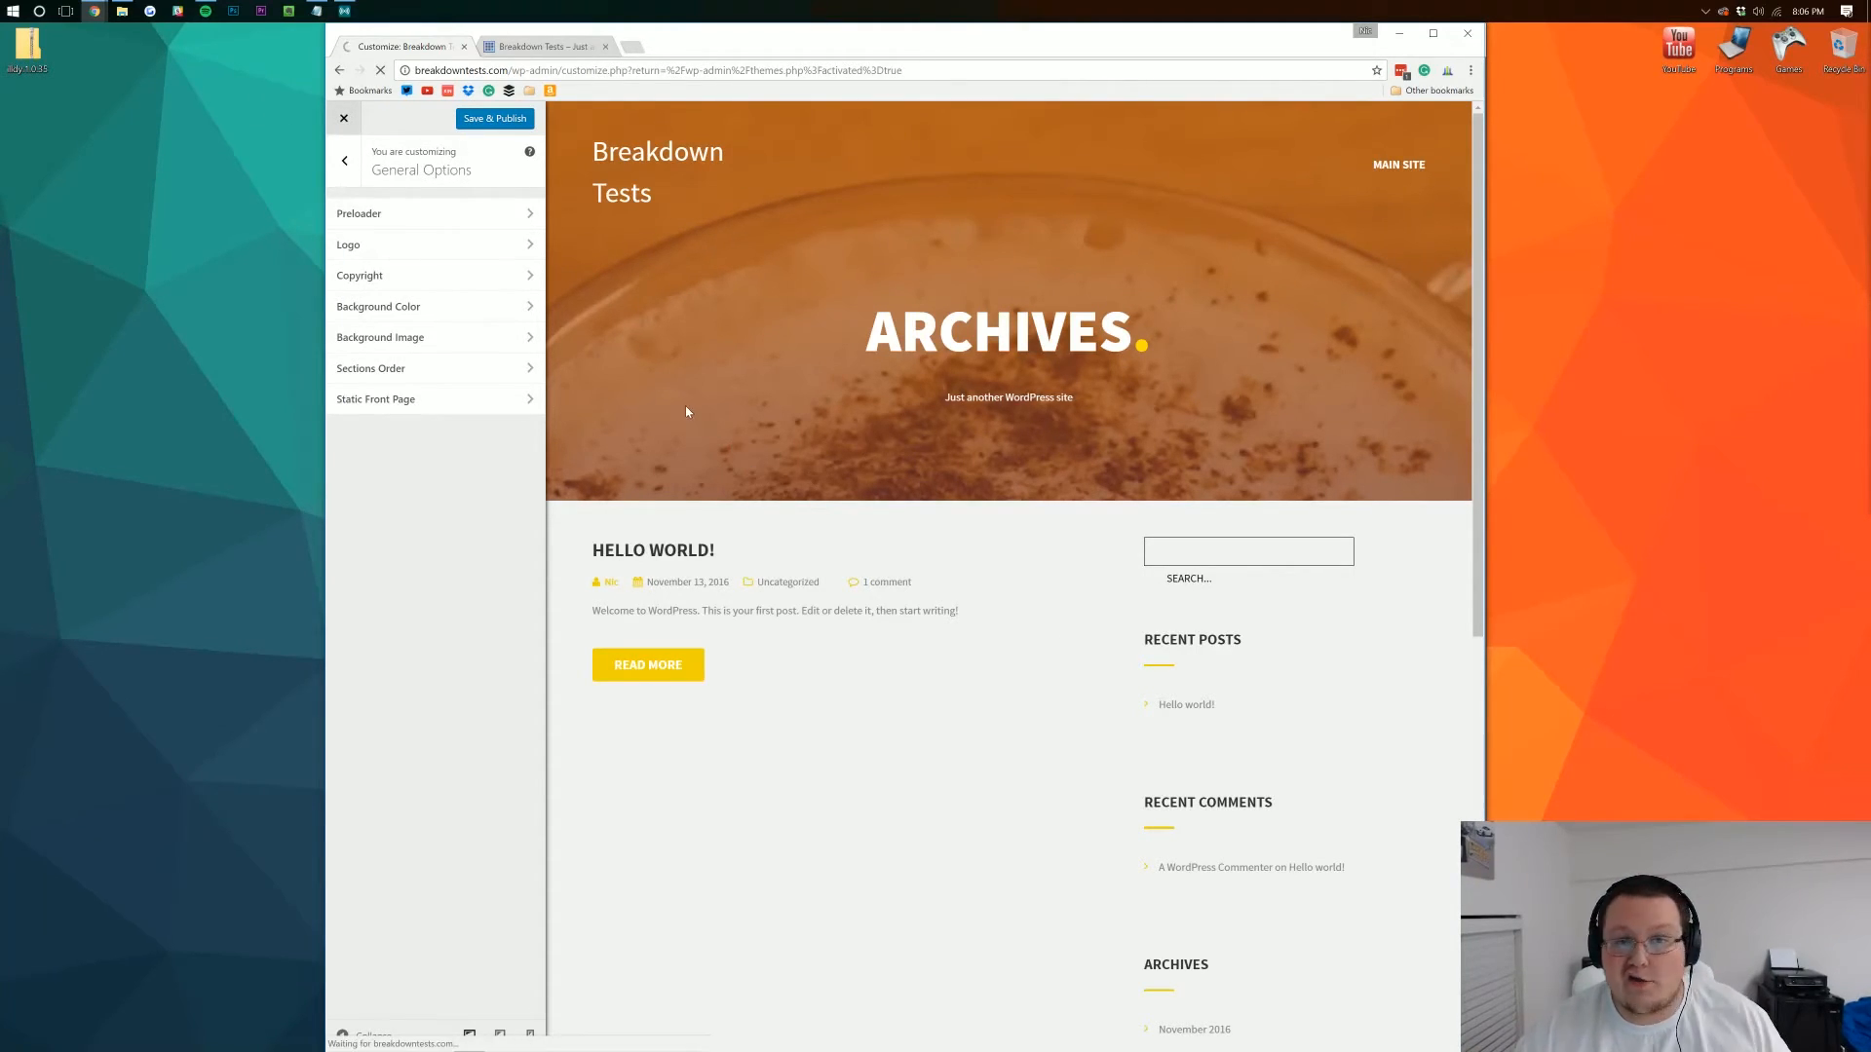